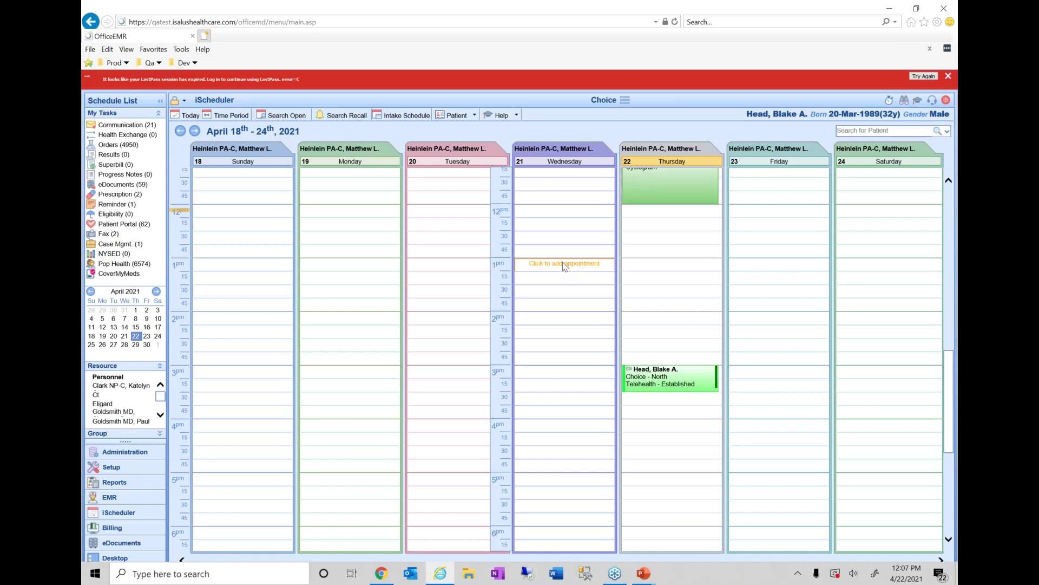
- Open Quick Pay from the Thursday 3:00 PM telehealth appointment's context menu in iScheduler
{"action": "mouse_move", "coordinate": [680, 369]}
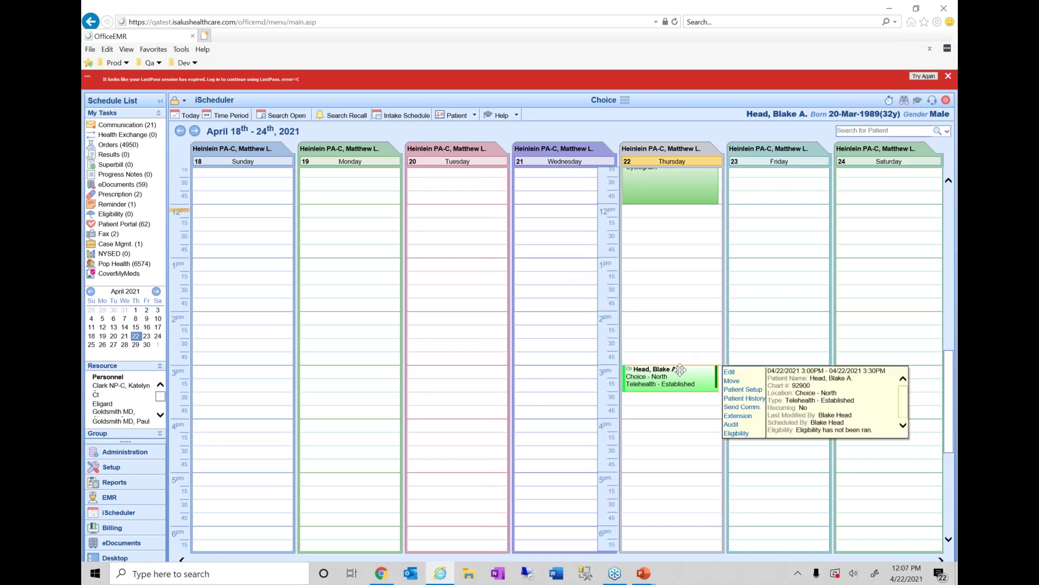
{"action": "right_click", "coordinate": [680, 370]}
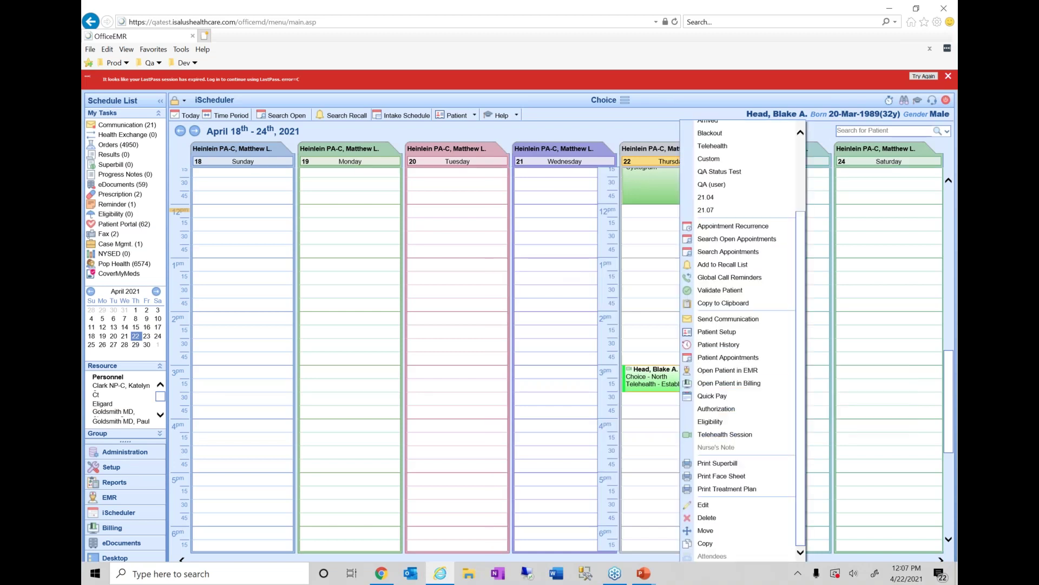
{"action": "scroll", "coordinate": [739, 298], "scroll_direction": "up", "scroll_amount": 3}
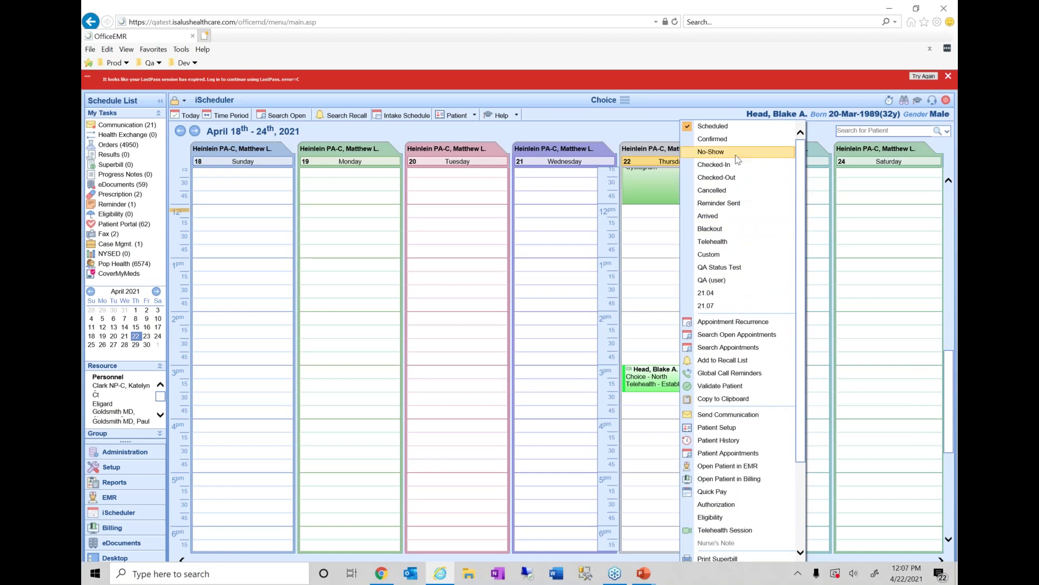
{"action": "left_click", "coordinate": [736, 169]}
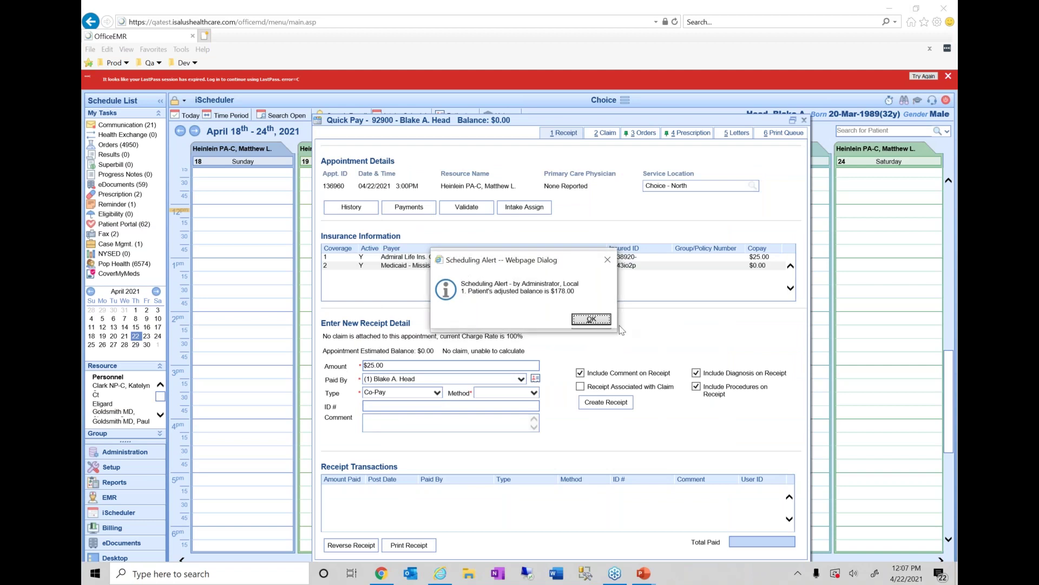
- Dismiss the balance and validation alerts, then set the $25.00 co-pay's method to Credit Card
{"action": "left_click", "coordinate": [600, 322]}
{"action": "left_click", "coordinate": [595, 323]}
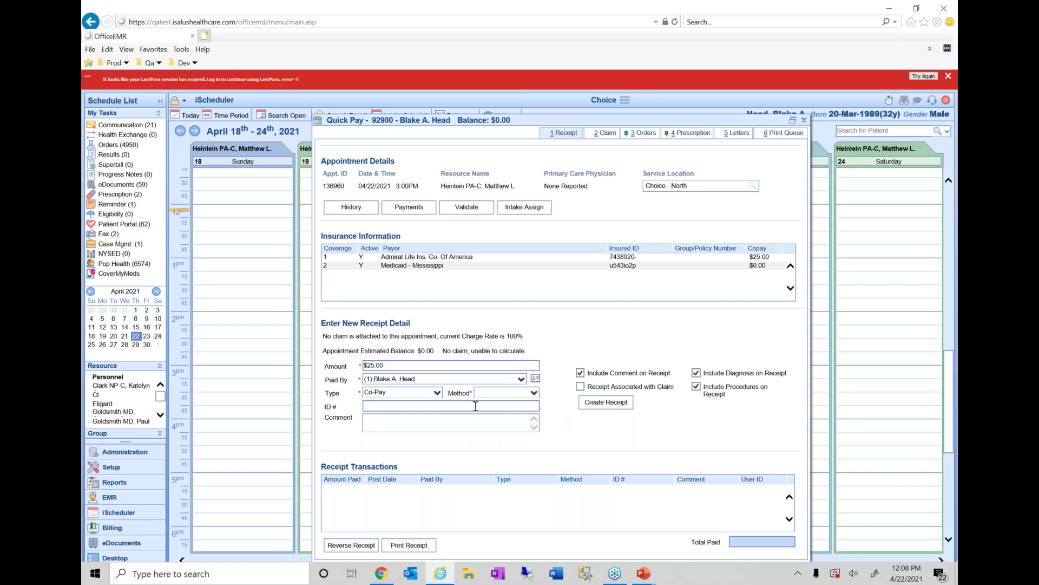
{"action": "left_click", "coordinate": [423, 367]}
{"action": "left_click", "coordinate": [503, 398]}
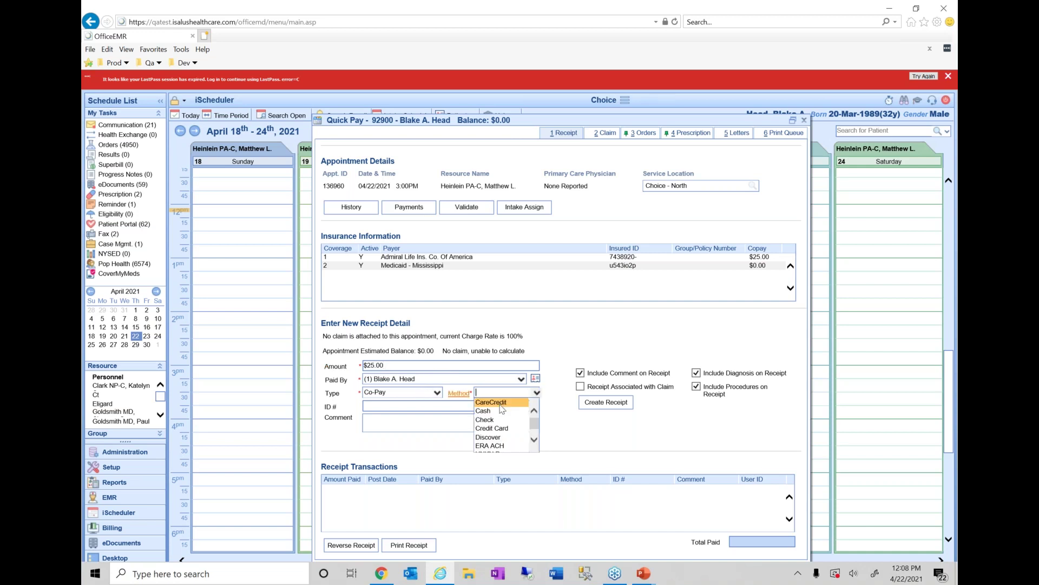
{"action": "left_click", "coordinate": [501, 410]}
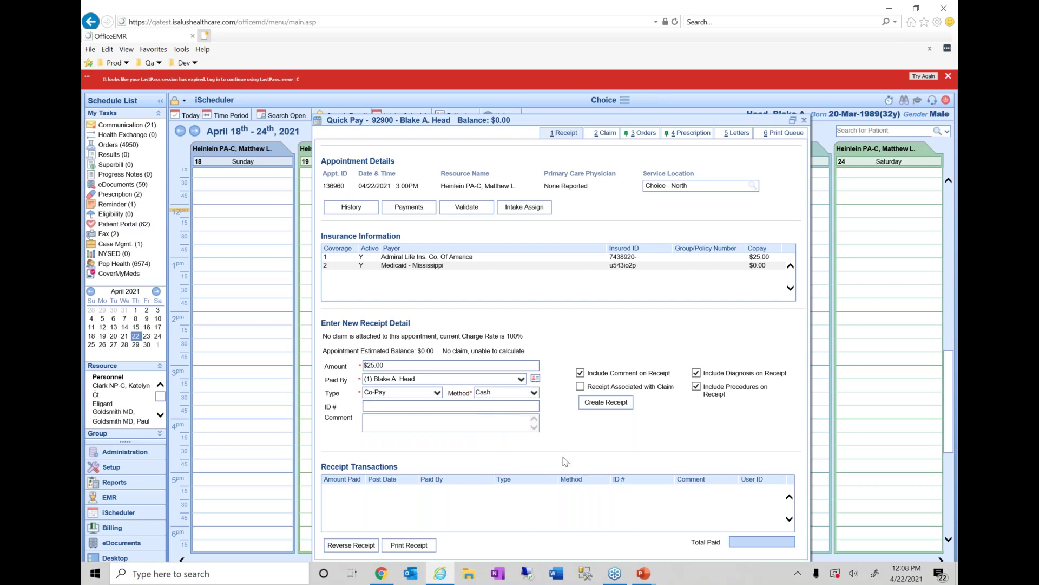
{"action": "left_click", "coordinate": [535, 393]}
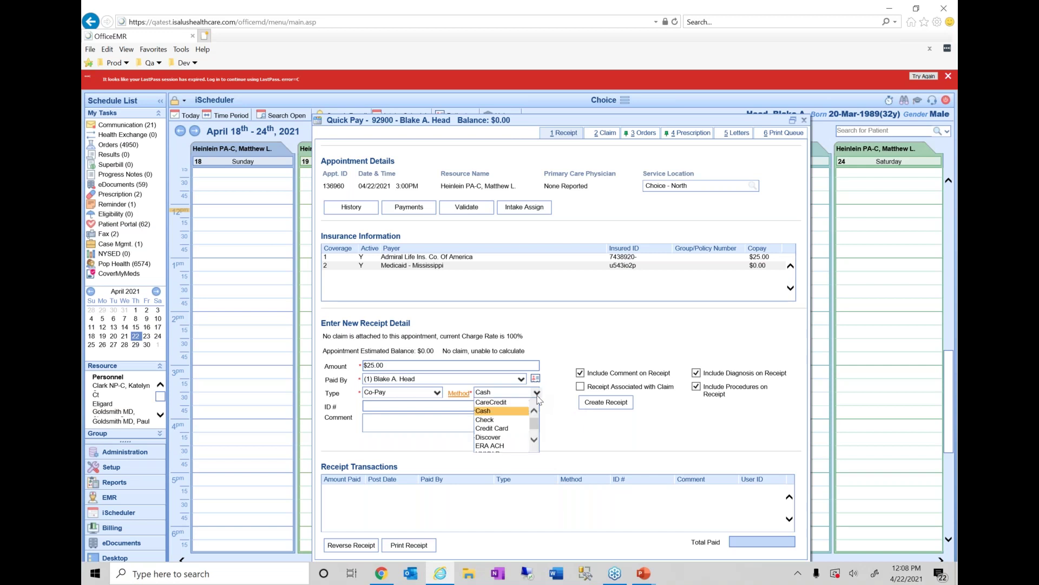
{"action": "left_click", "coordinate": [516, 429]}
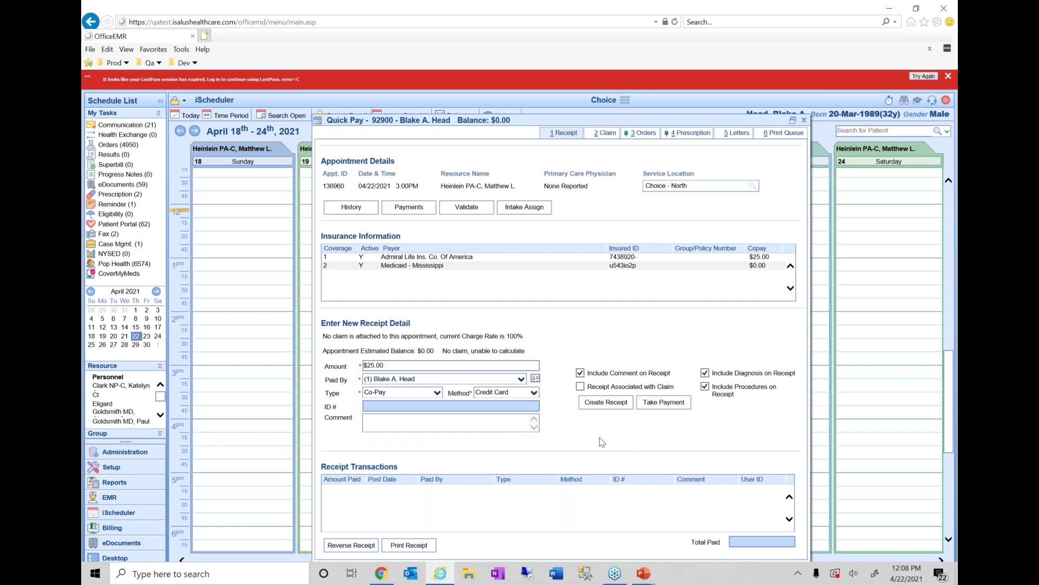
- Take the payment, review the saved cards, and choose Manual Entry for the card details
{"action": "left_click", "coordinate": [664, 403]}
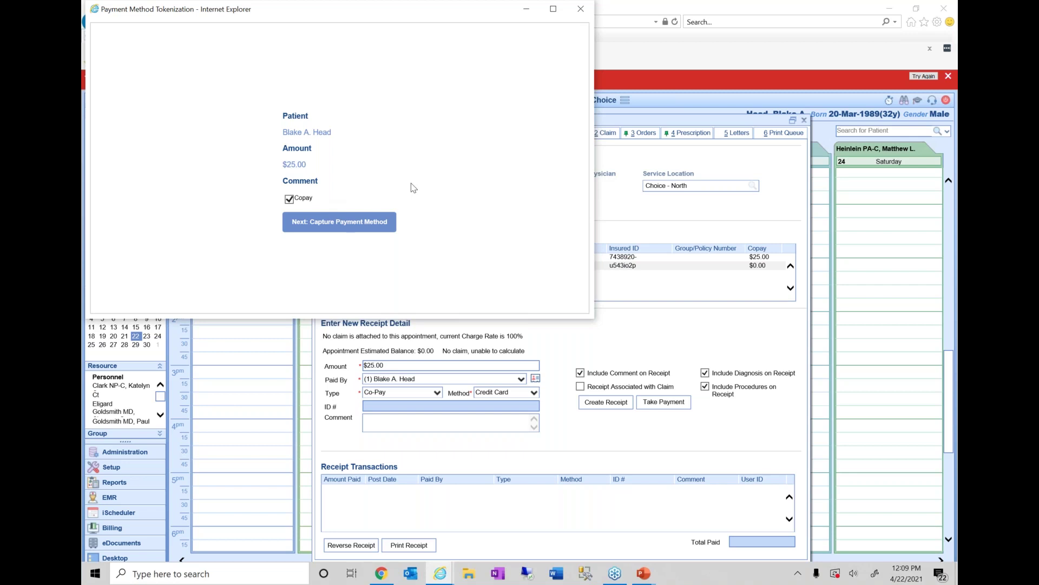
{"action": "left_click", "coordinate": [390, 226]}
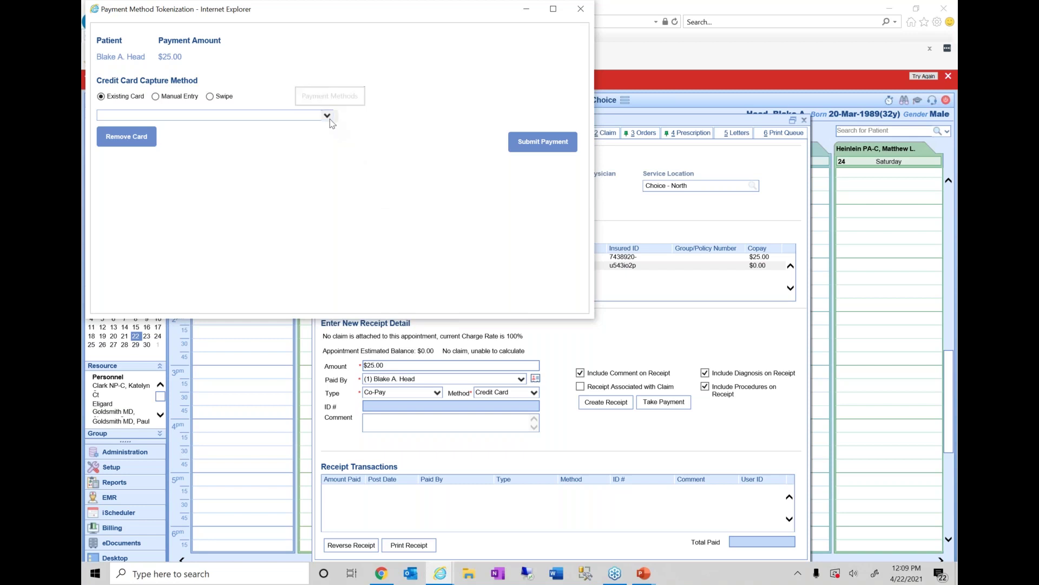
{"action": "left_click", "coordinate": [327, 116]}
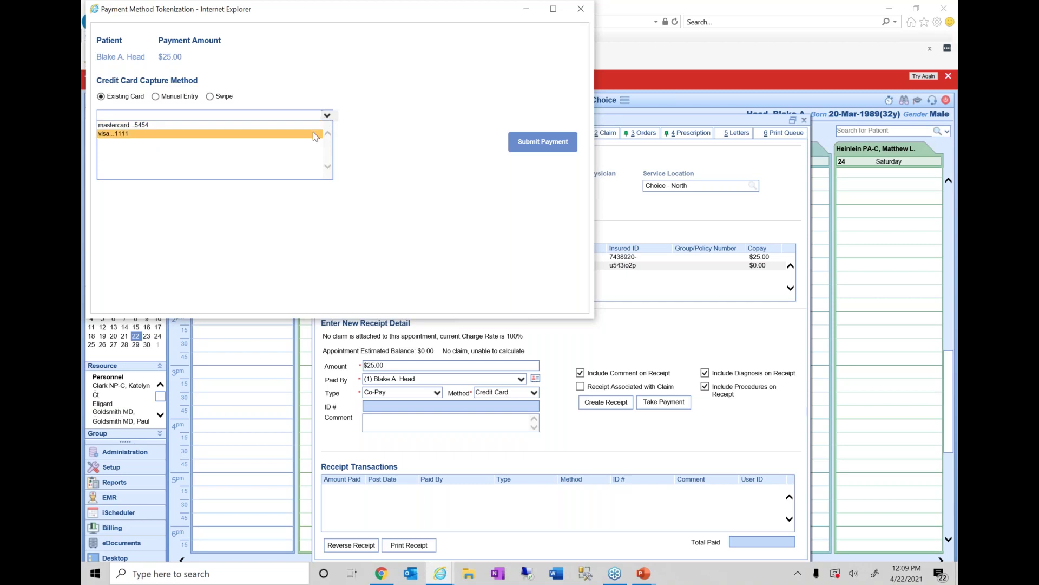
{"action": "left_click", "coordinate": [327, 116]}
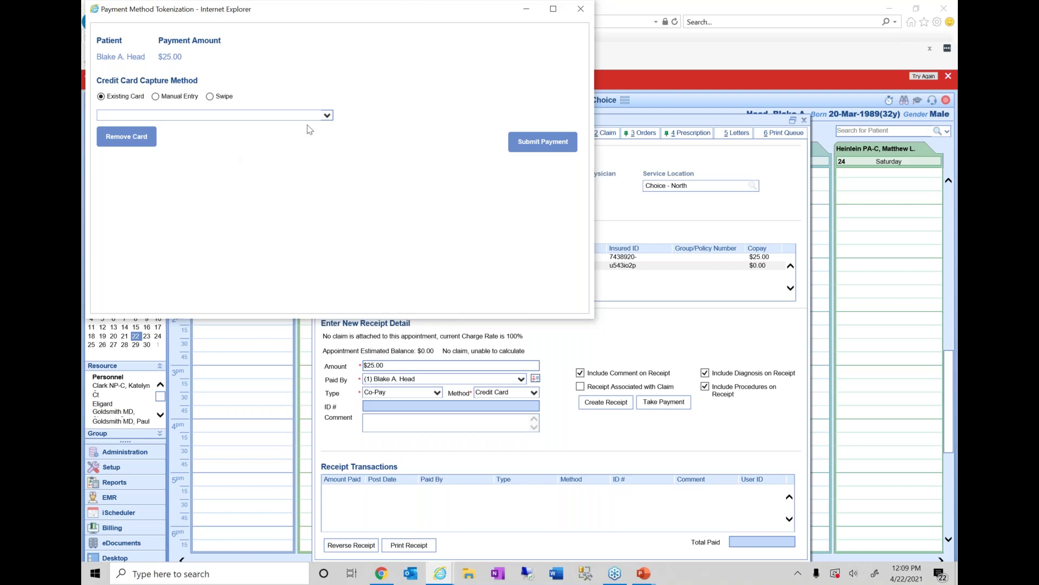
{"action": "left_click", "coordinate": [326, 115]}
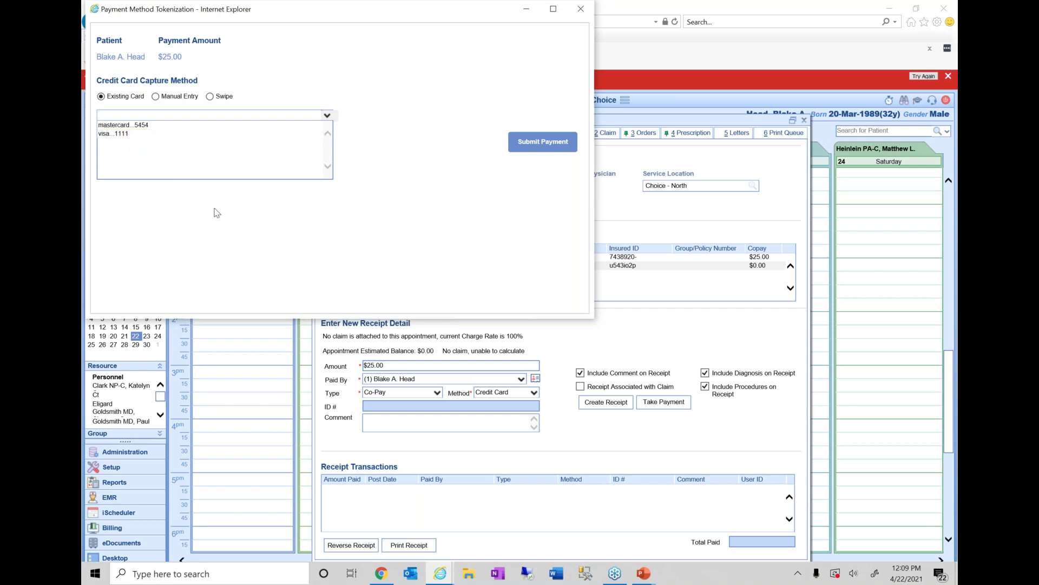
{"action": "left_click", "coordinate": [222, 225]}
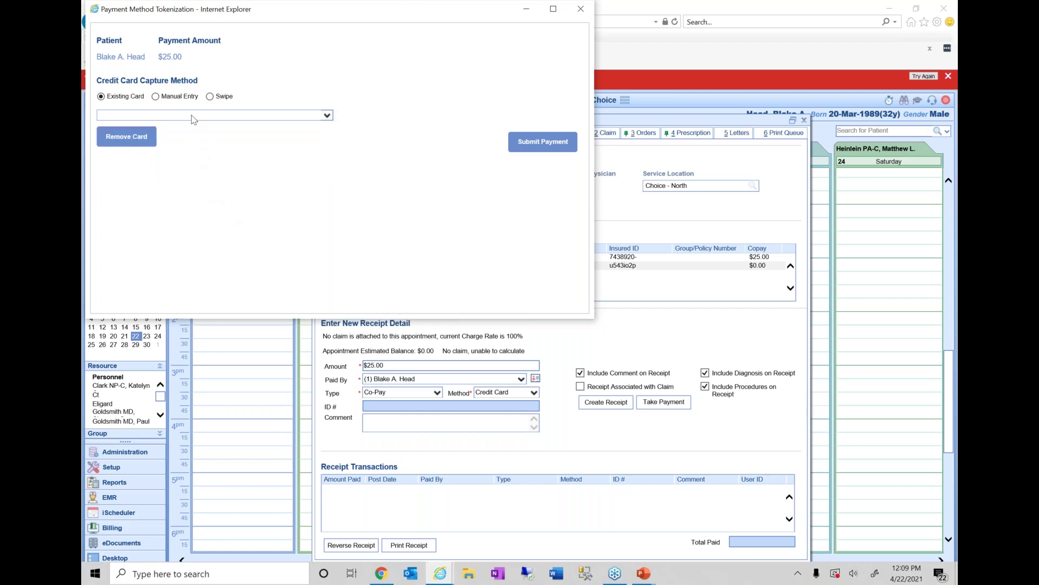
{"action": "left_click", "coordinate": [181, 103]}
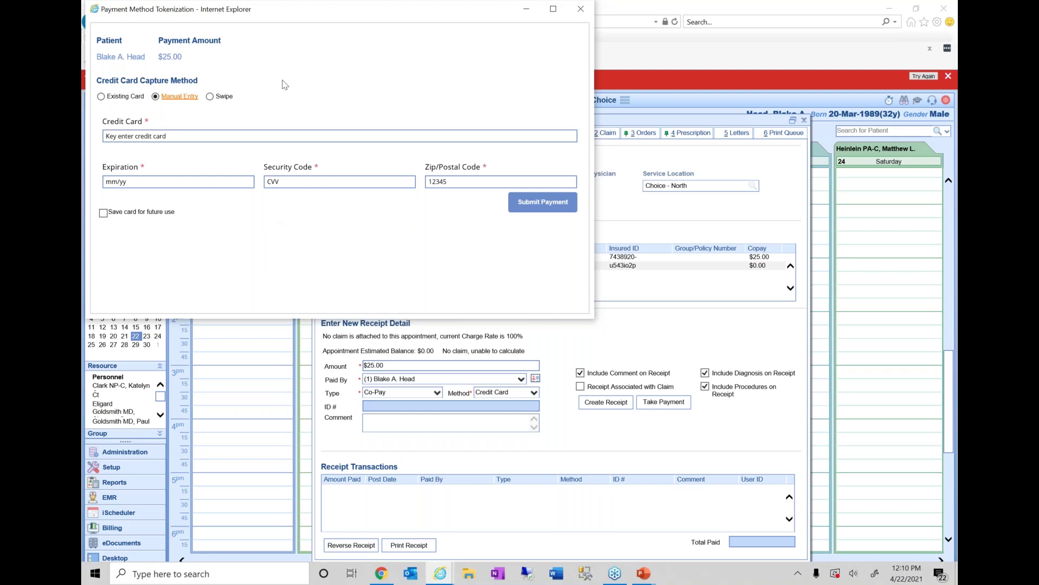
{"action": "left_click", "coordinate": [224, 98]}
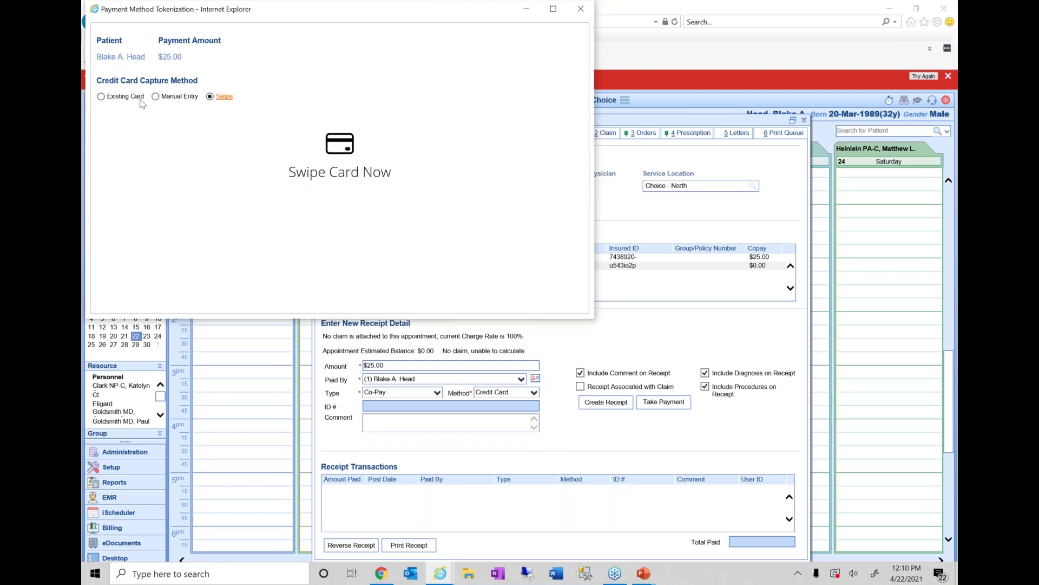
{"action": "left_click", "coordinate": [121, 97]}
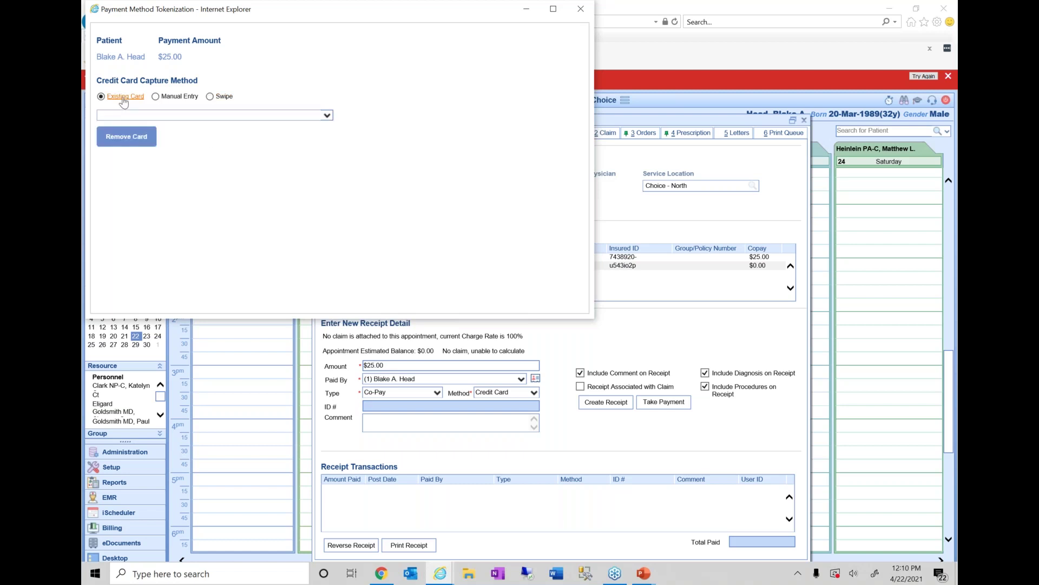
{"action": "left_click", "coordinate": [215, 115]}
{"action": "left_click", "coordinate": [213, 135]}
{"action": "left_click", "coordinate": [177, 97]}
- Enter the card number, expiration, security code and zip, submit the $25.00 payment, and close the window
{"action": "left_click", "coordinate": [199, 136]}
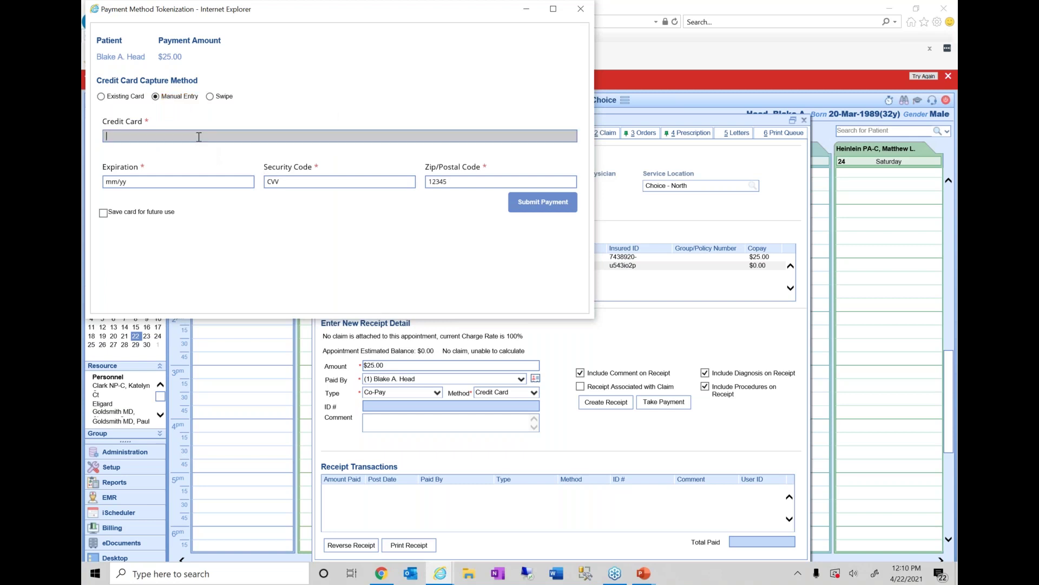
{"action": "type", "text": "4111 1111 1111 1111"}
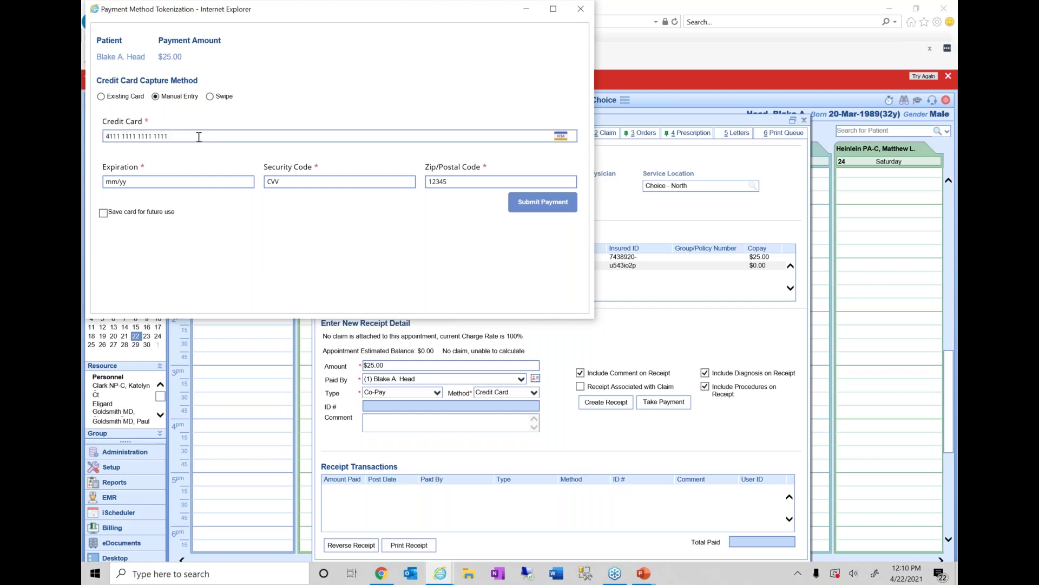
{"action": "type", "text": "12/21"}
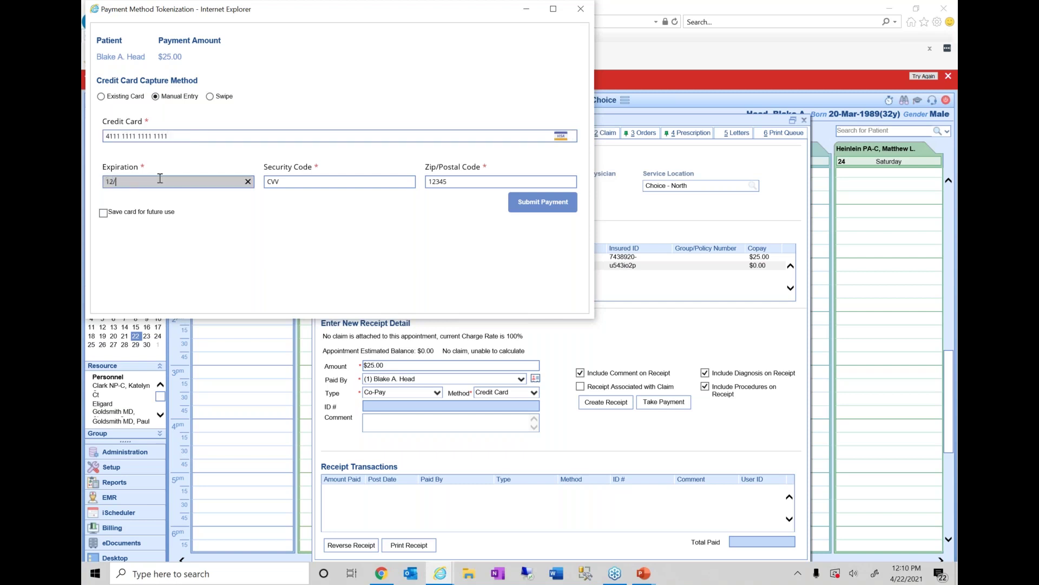
{"action": "key", "text": "Tab"}
{"action": "type", "text": "996"}
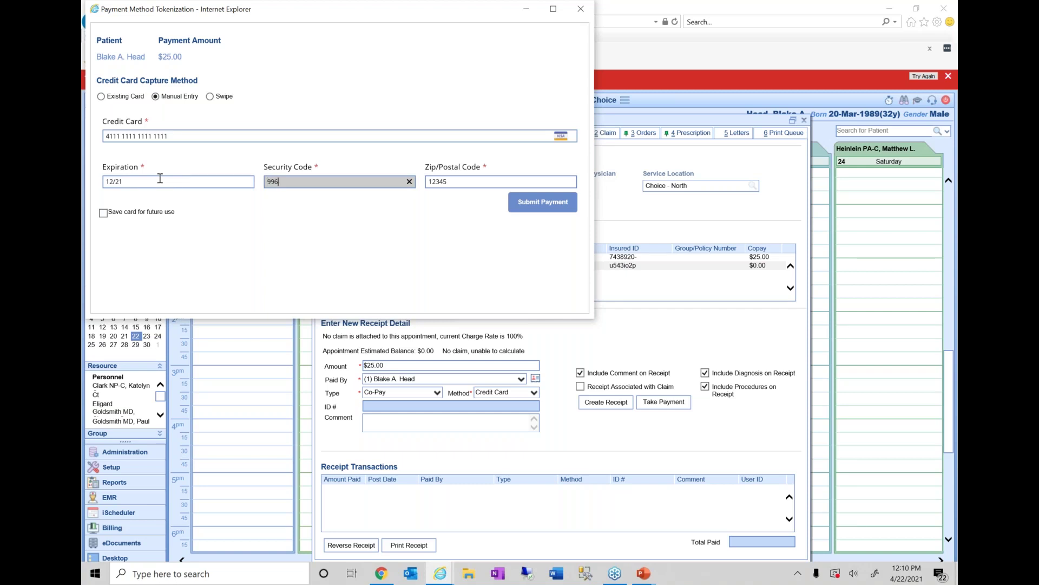
{"action": "key", "text": "Tab"}
{"action": "type", "text": "46256"}
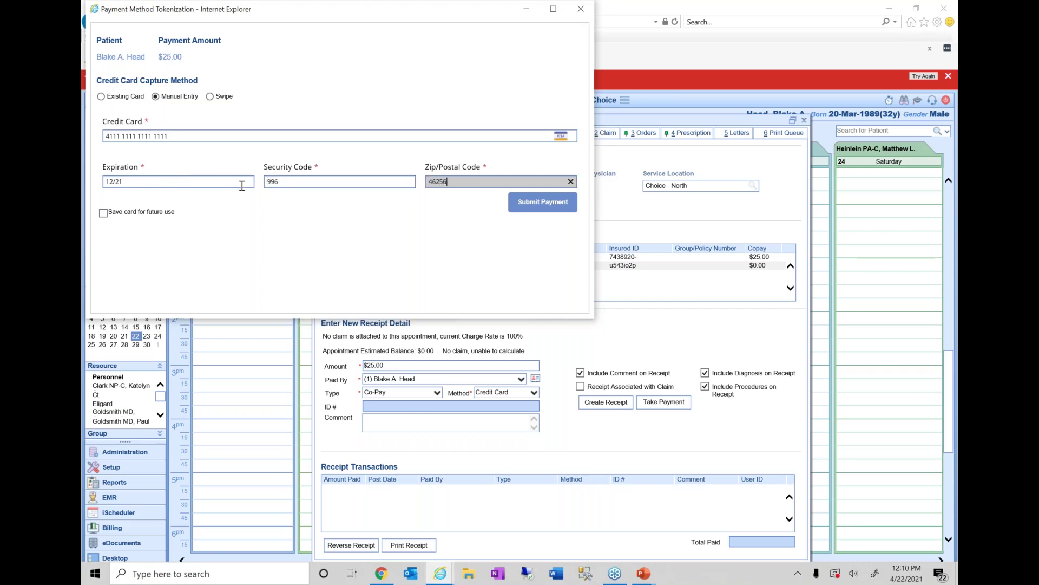
{"action": "left_click", "coordinate": [197, 228]}
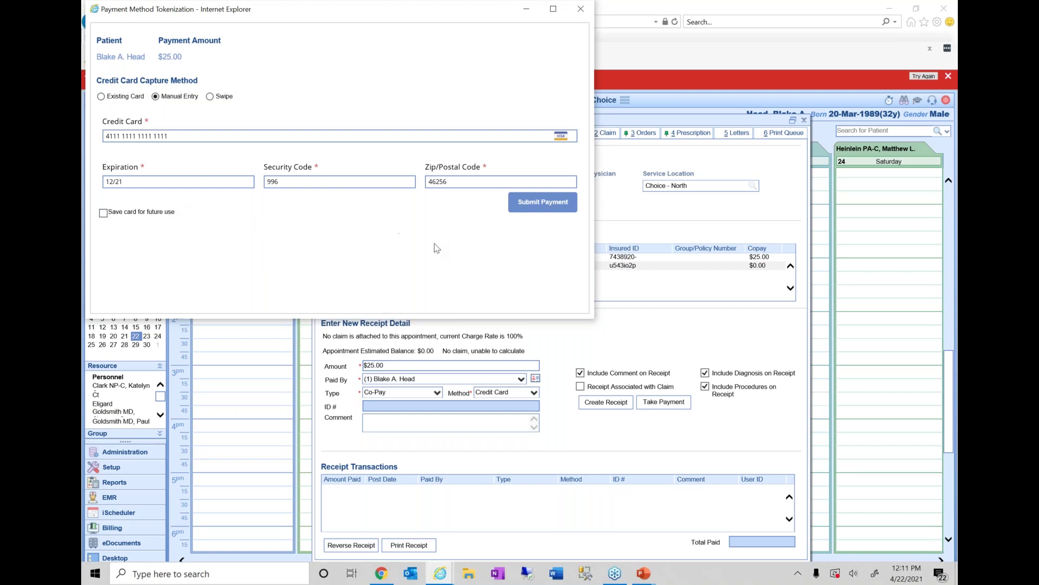
{"action": "left_click", "coordinate": [540, 206]}
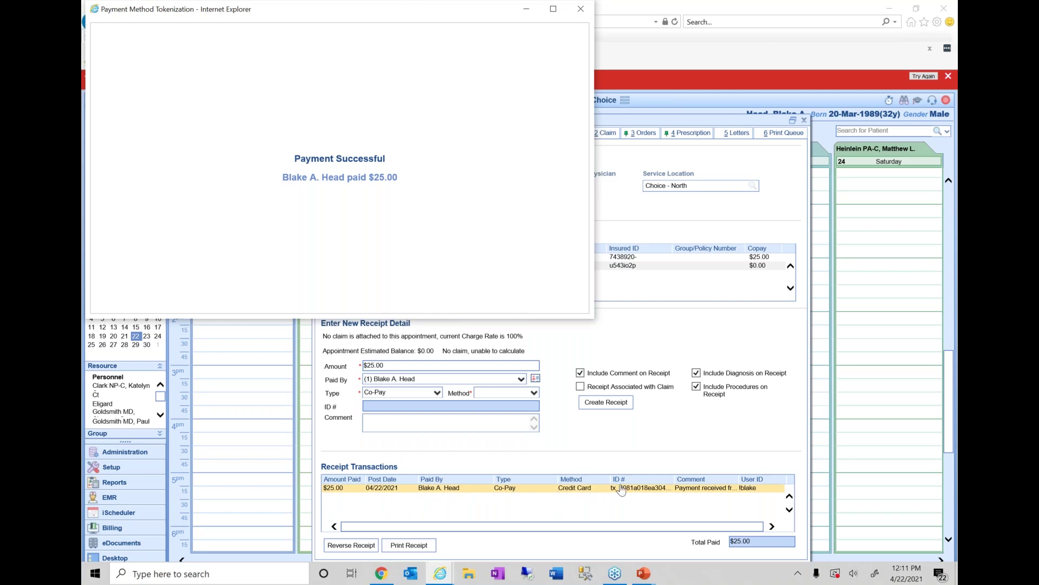
{"action": "left_click", "coordinate": [581, 9]}
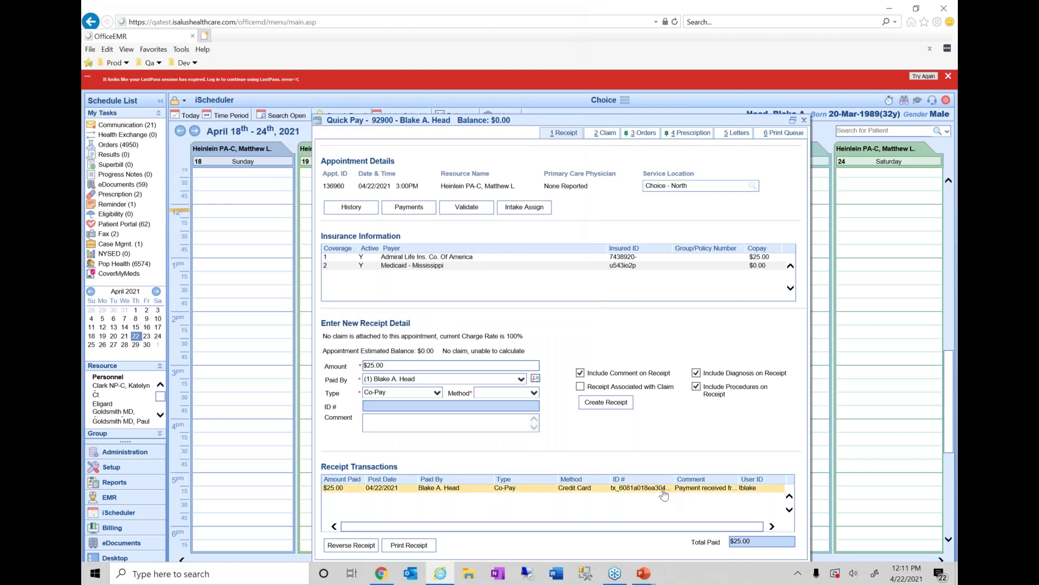
{"action": "left_click", "coordinate": [627, 491]}
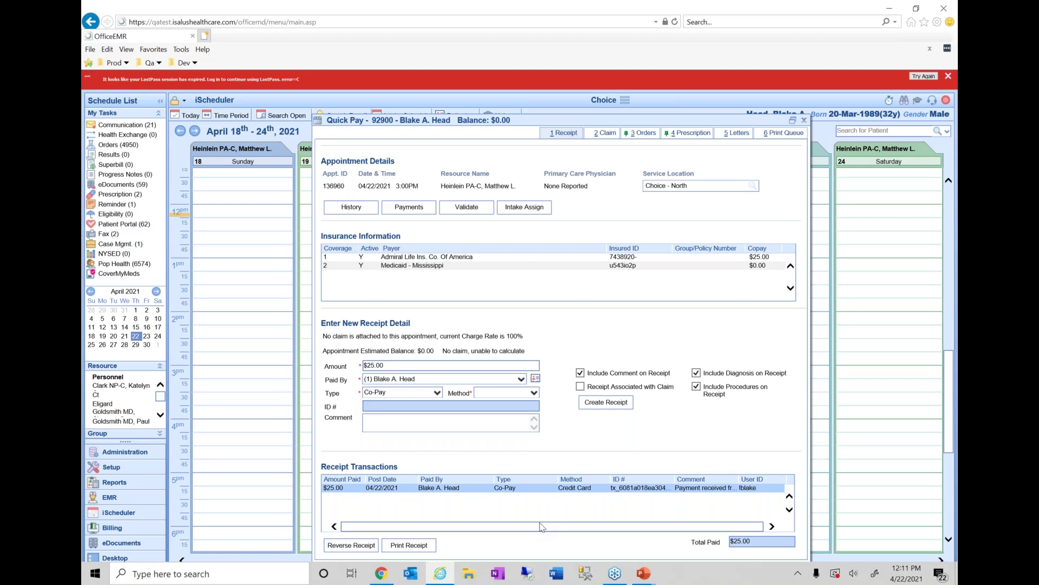
{"action": "left_click", "coordinate": [782, 35]}
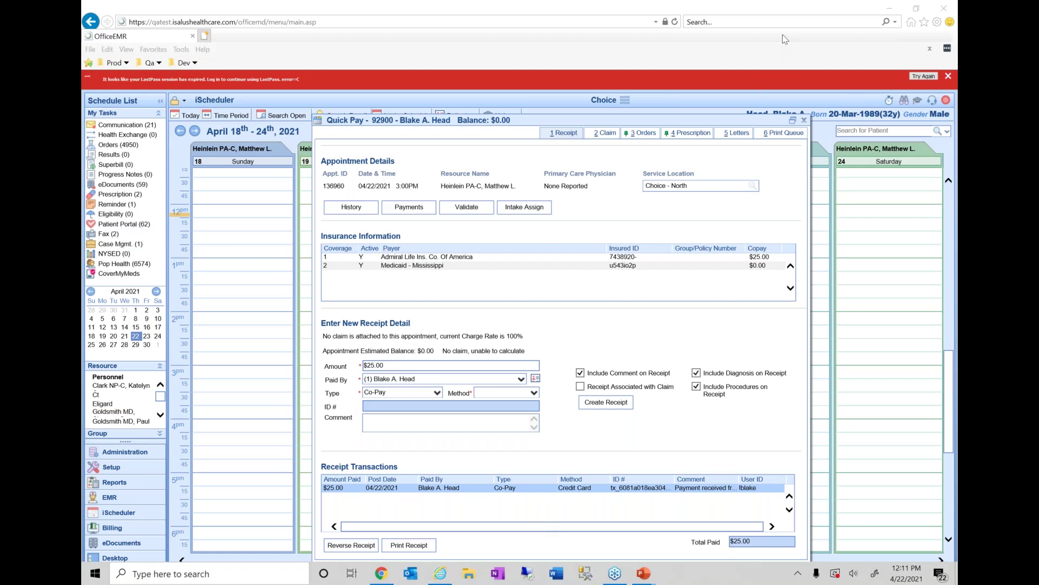
- Close Quick Pay to return to the April 18–24 schedule and open the scheduler actions list
{"action": "left_click", "coordinate": [804, 120]}
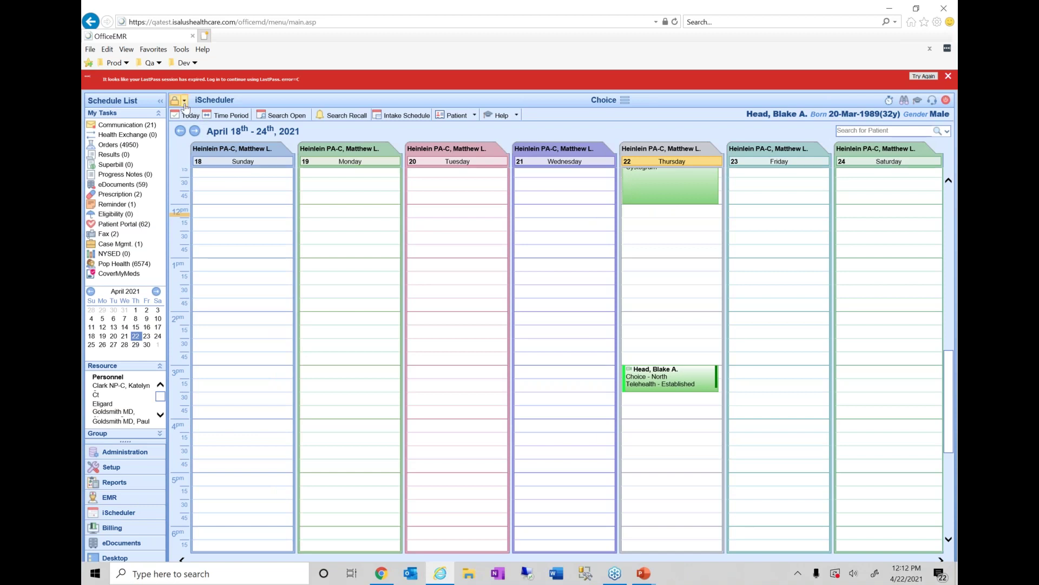
{"action": "left_click", "coordinate": [184, 101]}
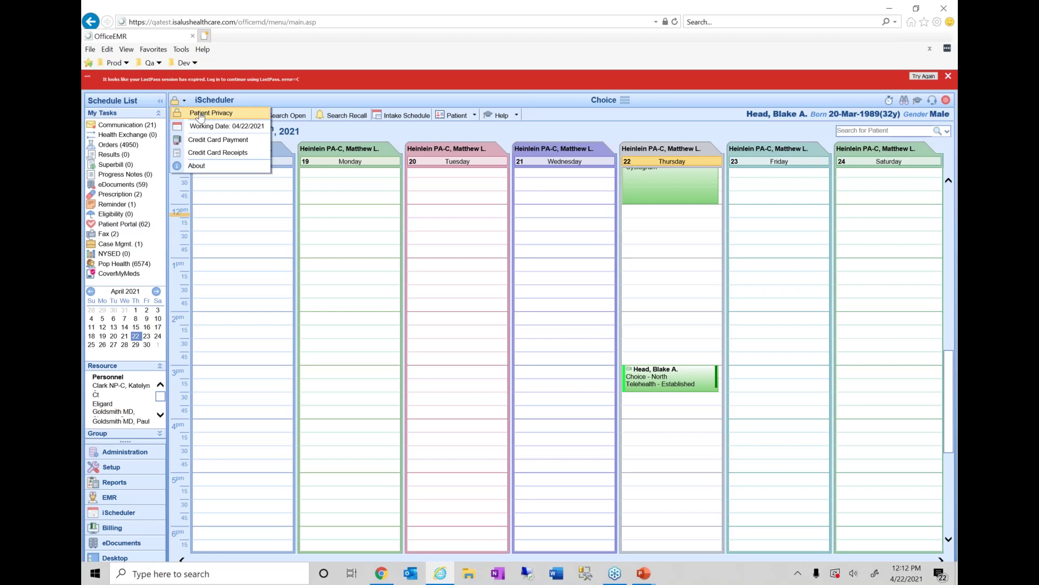
- Create a Credit Card Payment for the patient of $10.00 on their saved Visa card and submit it
{"action": "left_click", "coordinate": [253, 142]}
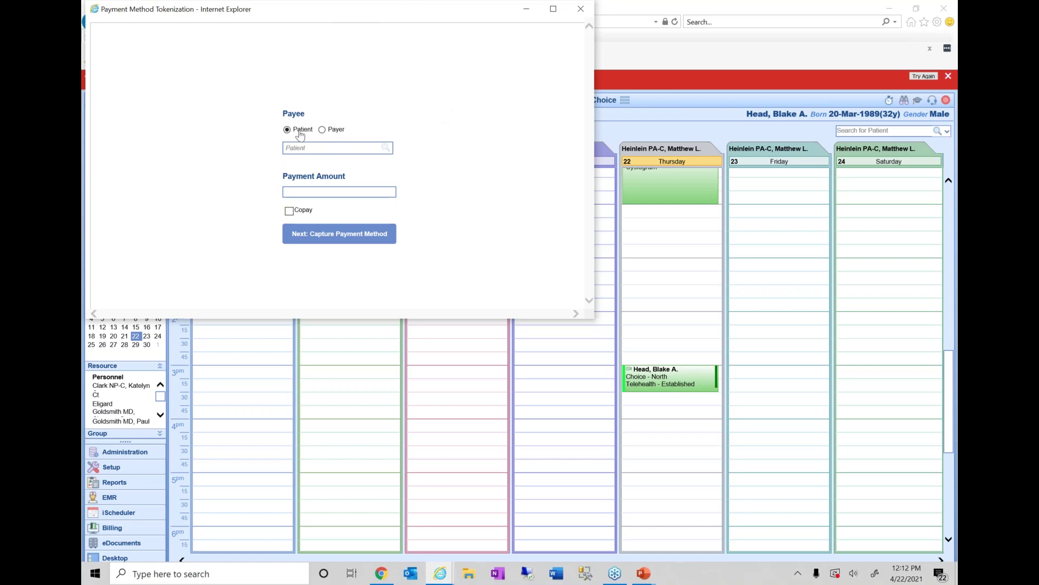
{"action": "mouse_move", "coordinate": [680, 375]}
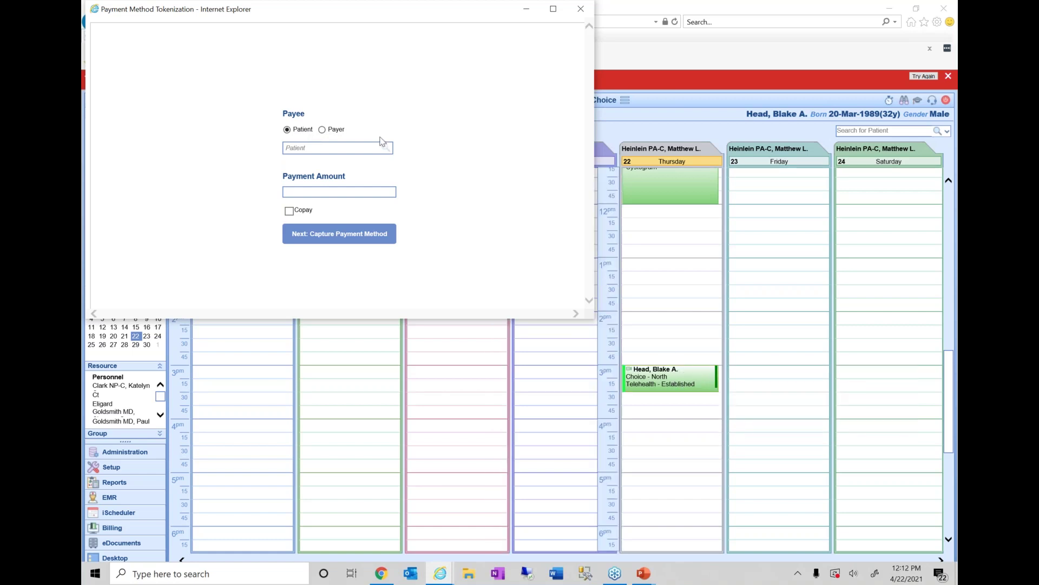
{"action": "left_click", "coordinate": [306, 150]}
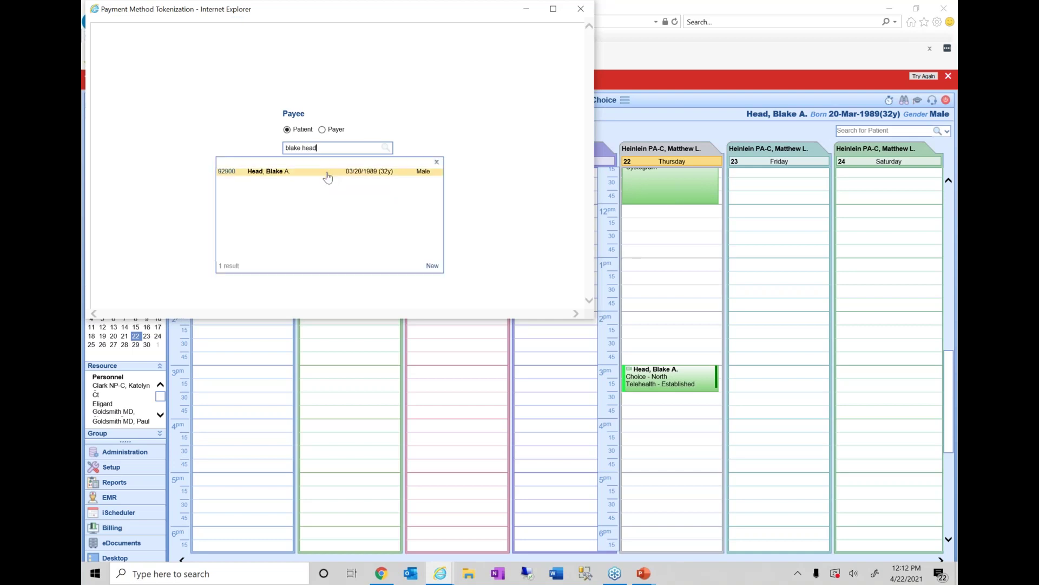
{"action": "left_click", "coordinate": [329, 173]}
{"action": "type", "text": "$10.00"}
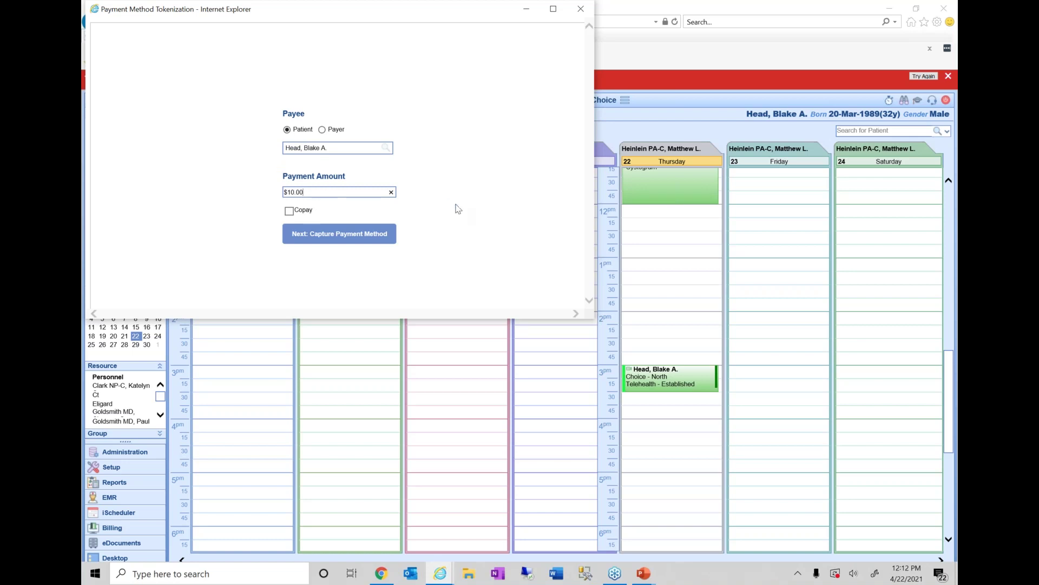
{"action": "left_click", "coordinate": [367, 236]}
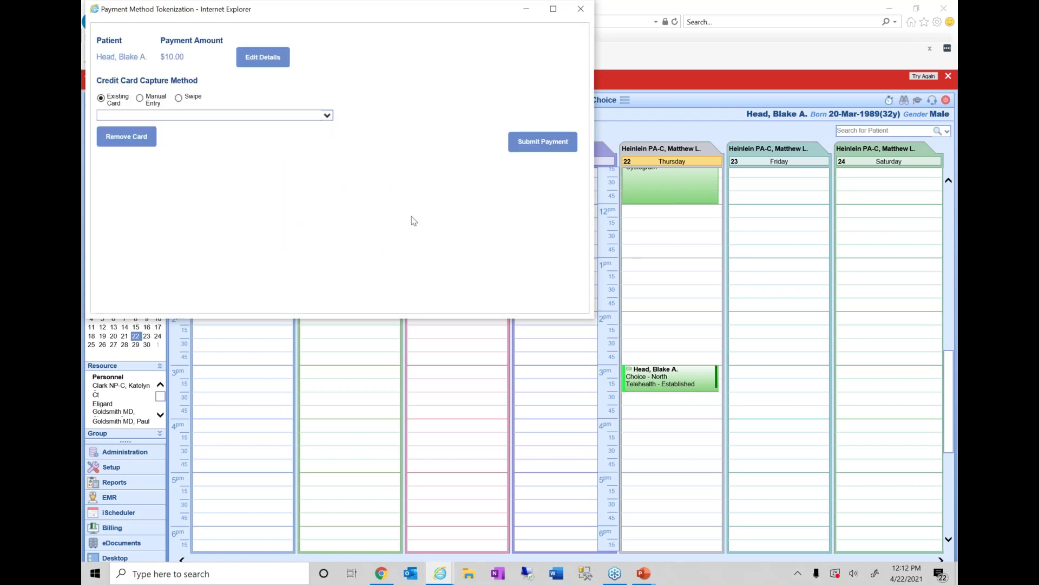
{"action": "left_click", "coordinate": [265, 115]}
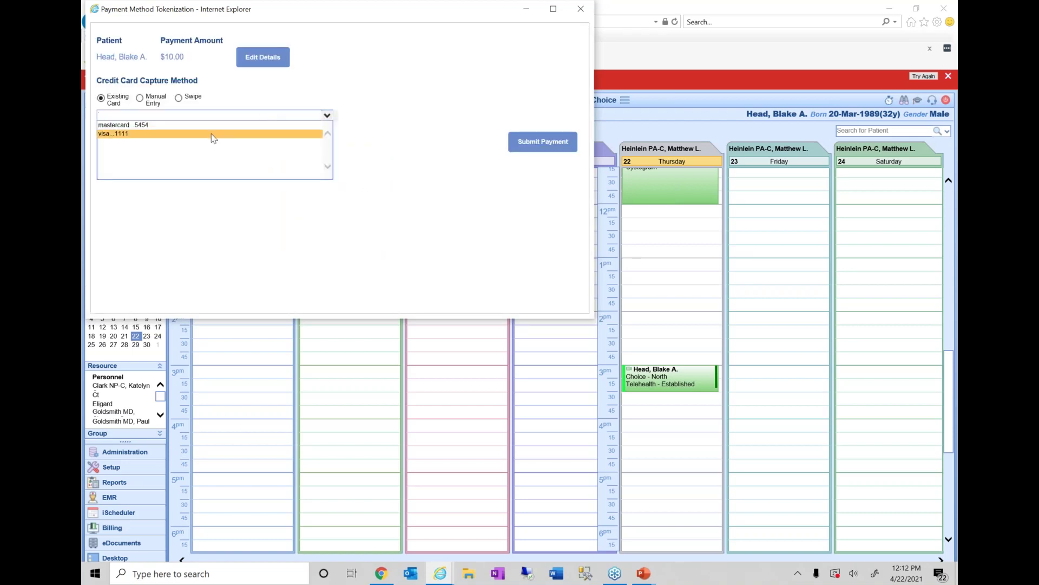
{"action": "left_click", "coordinate": [213, 134]}
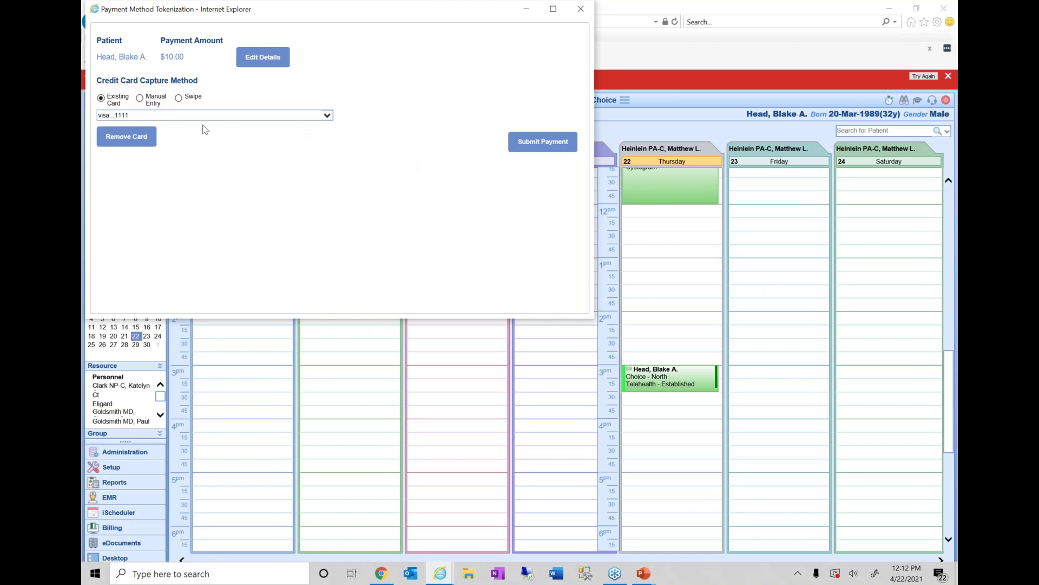
{"action": "left_click", "coordinate": [551, 147]}
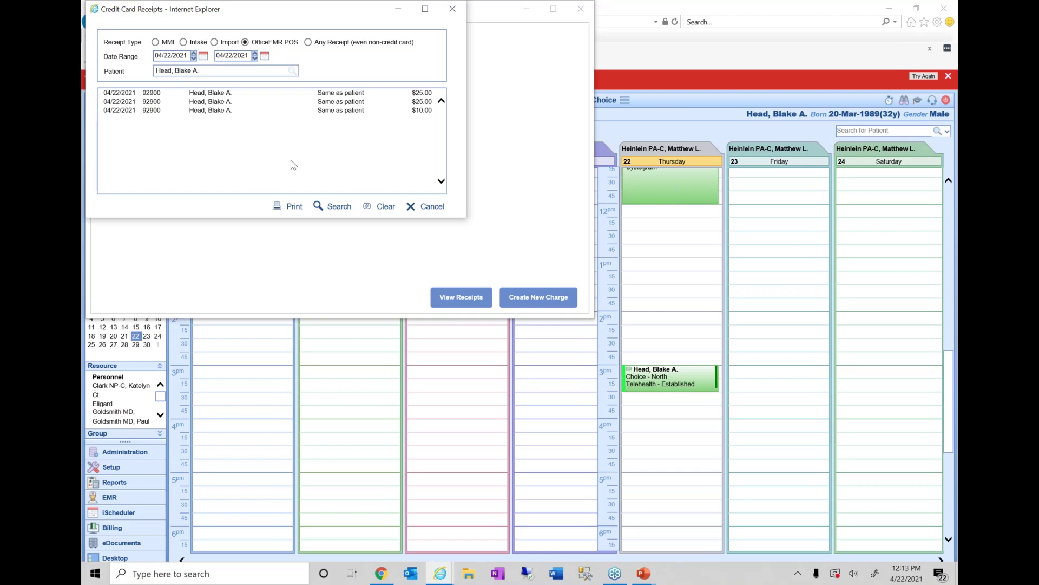
- Print the first $25.00 receipt, close the receipt views, and create a new charge
{"action": "left_click", "coordinate": [200, 95]}
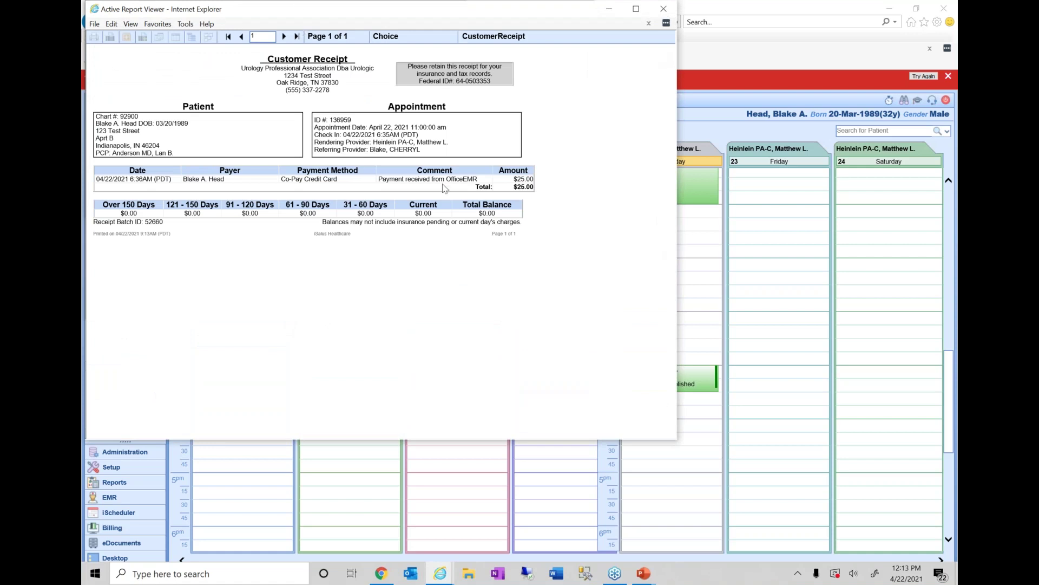
{"action": "left_click", "coordinate": [663, 9]}
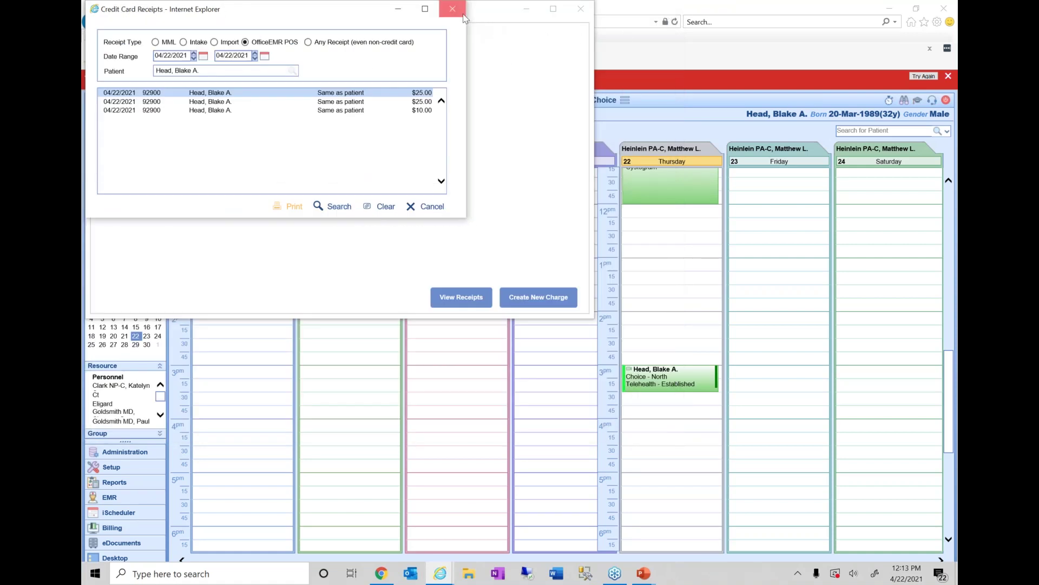
{"action": "left_click", "coordinate": [452, 9]}
{"action": "left_click", "coordinate": [538, 297]}
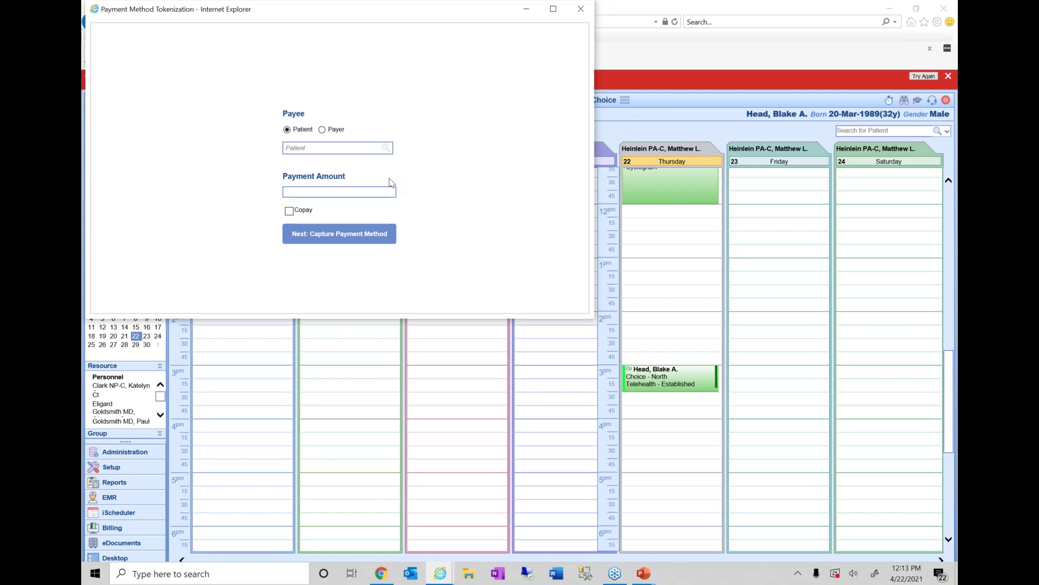
- Make Aetna Medicare the payer, found by searching 'med'
{"action": "left_click", "coordinate": [341, 130]}
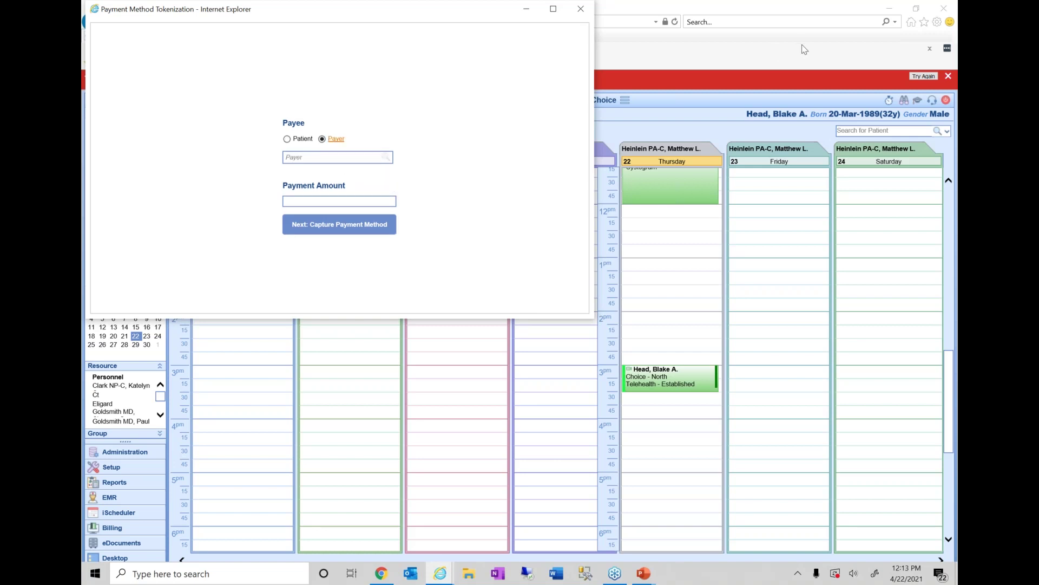
{"action": "left_click", "coordinate": [953, 34]}
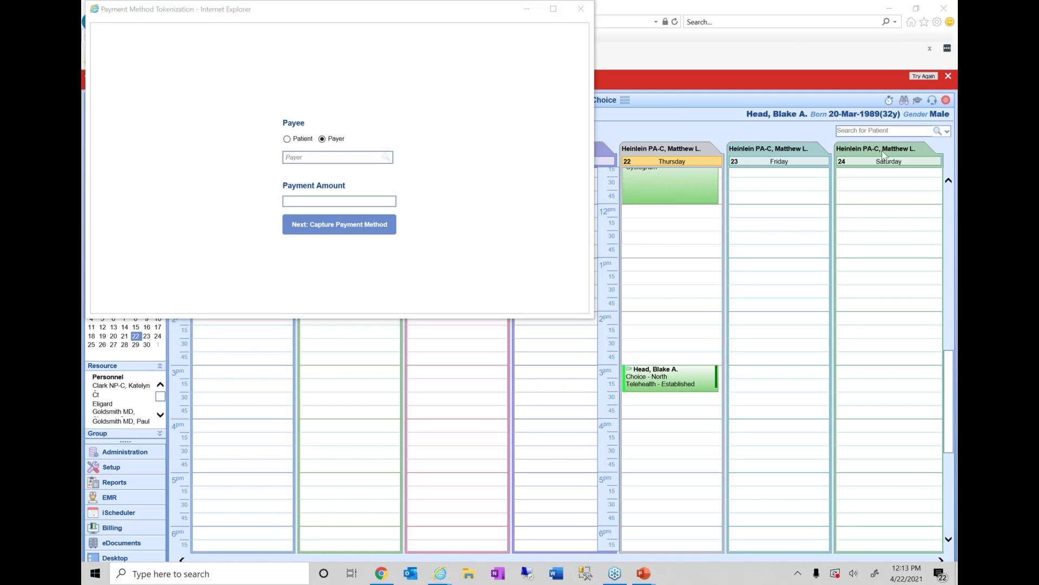
{"action": "left_click", "coordinate": [331, 157]}
{"action": "type", "text": "anth"}
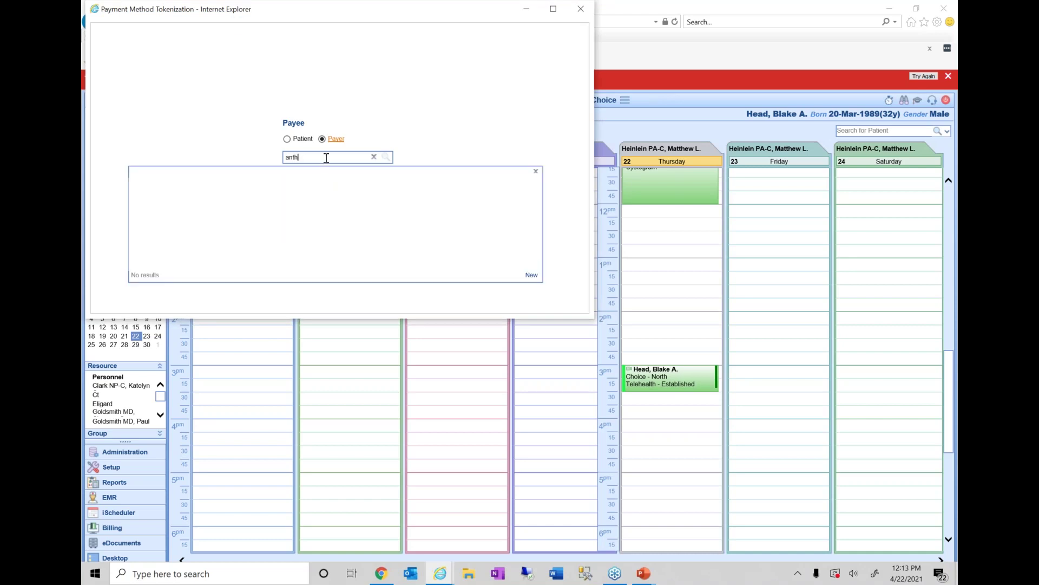
{"action": "key", "text": "BackSpace"}
{"action": "key", "text": "BackSpace"}
{"action": "key", "text": "BackSpace"}
{"action": "key", "text": "BackSpace"}
{"action": "type", "text": "medi"}
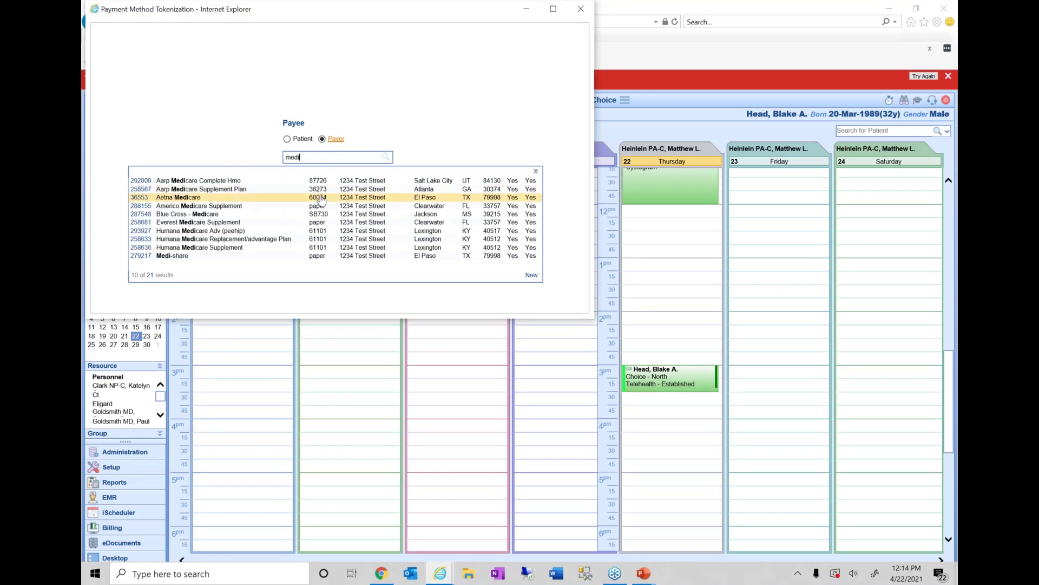
{"action": "left_click", "coordinate": [321, 199]}
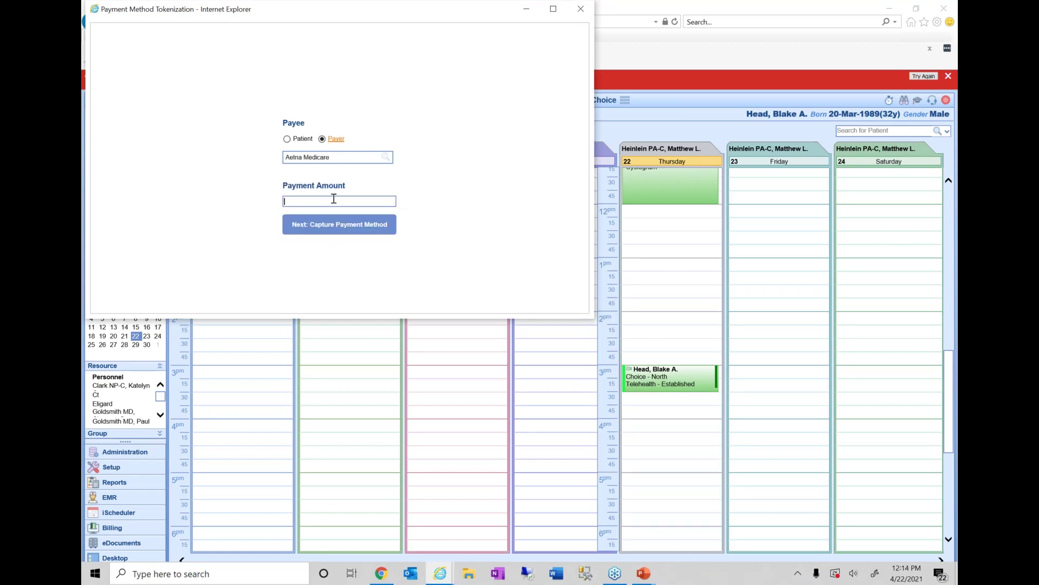
- Enter $1,000.00, switch to manual card entry, and close the window without paying
{"action": "type", "text": "1000"}
{"action": "left_click", "coordinate": [344, 226]}
{"action": "left_click", "coordinate": [218, 116]}
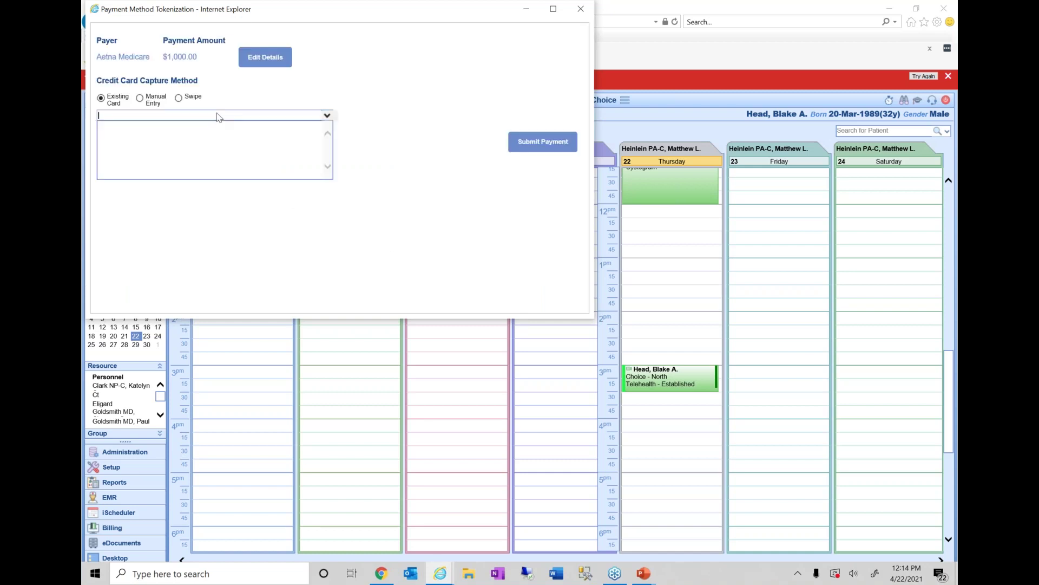
{"action": "left_click", "coordinate": [156, 99]}
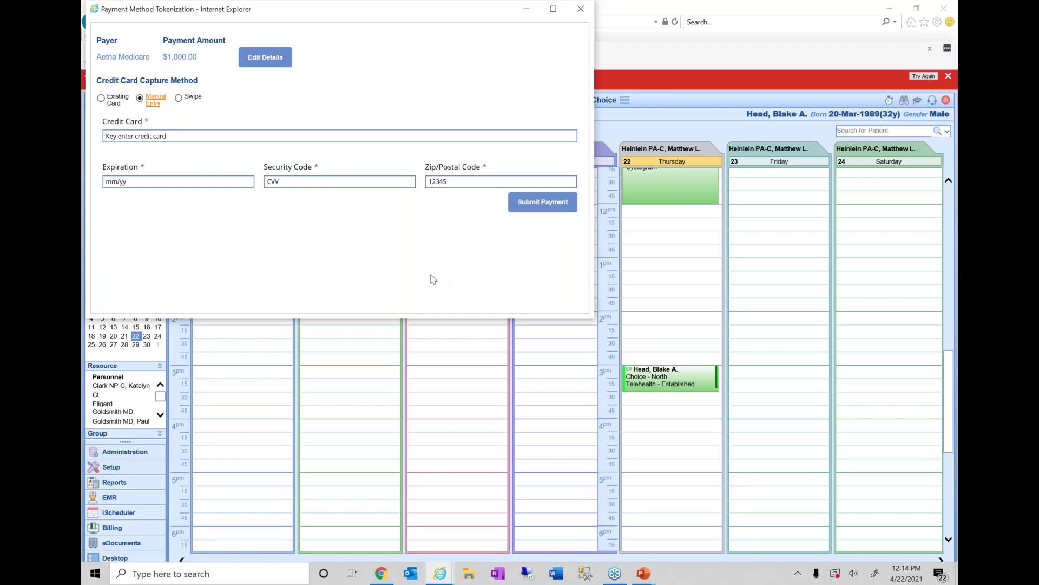
{"action": "left_click", "coordinate": [580, 9]}
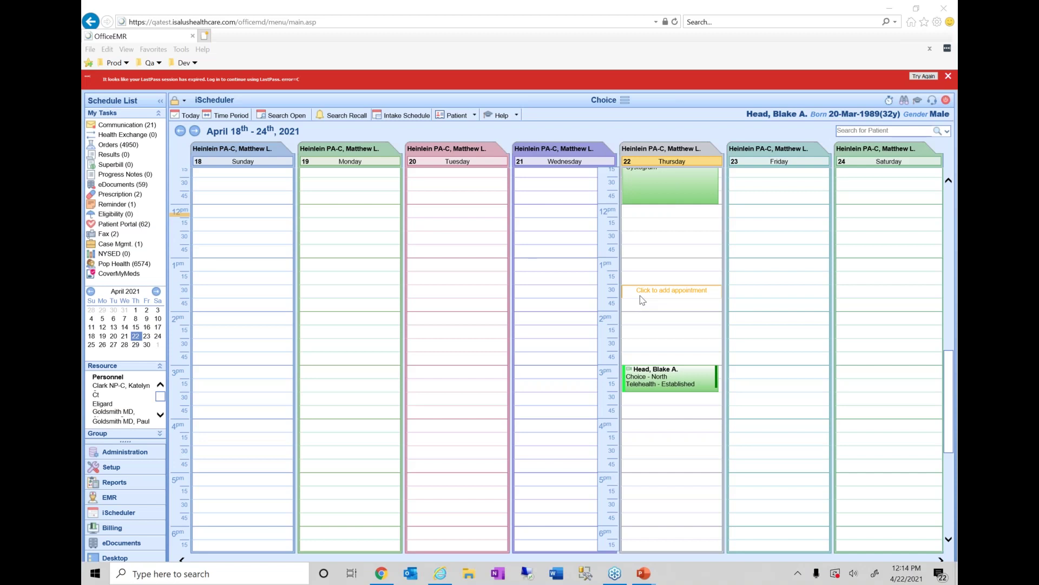
- Alt+Tab to the Chrome window showing the MyMedicalLocker dashboard
{"action": "key", "text": "alt+Tab"}
{"action": "key", "text": "alt+Tab"}
{"action": "key", "text": "alt+Tab"}
{"action": "key", "text": "alt+Tab"}
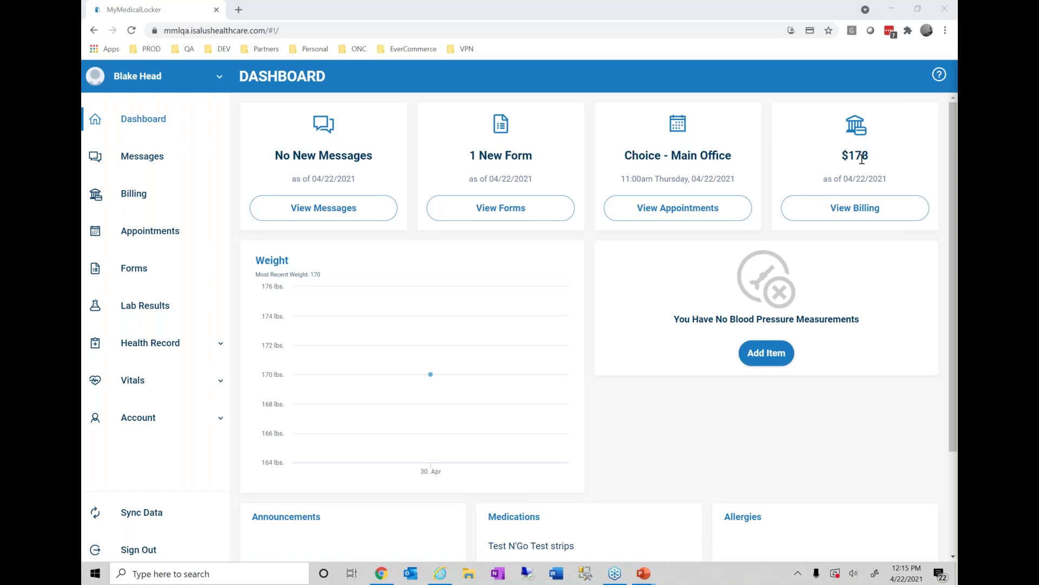
- Go to View Billing and open Make a Payment, preset to the $25.00 co-pay
{"action": "left_click", "coordinate": [865, 216]}
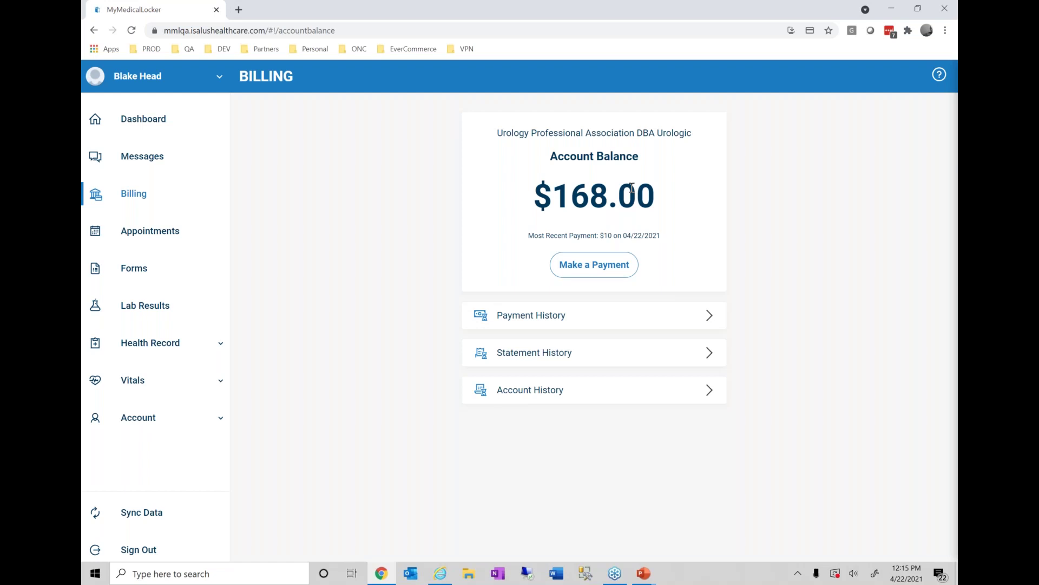
{"action": "left_click", "coordinate": [596, 274]}
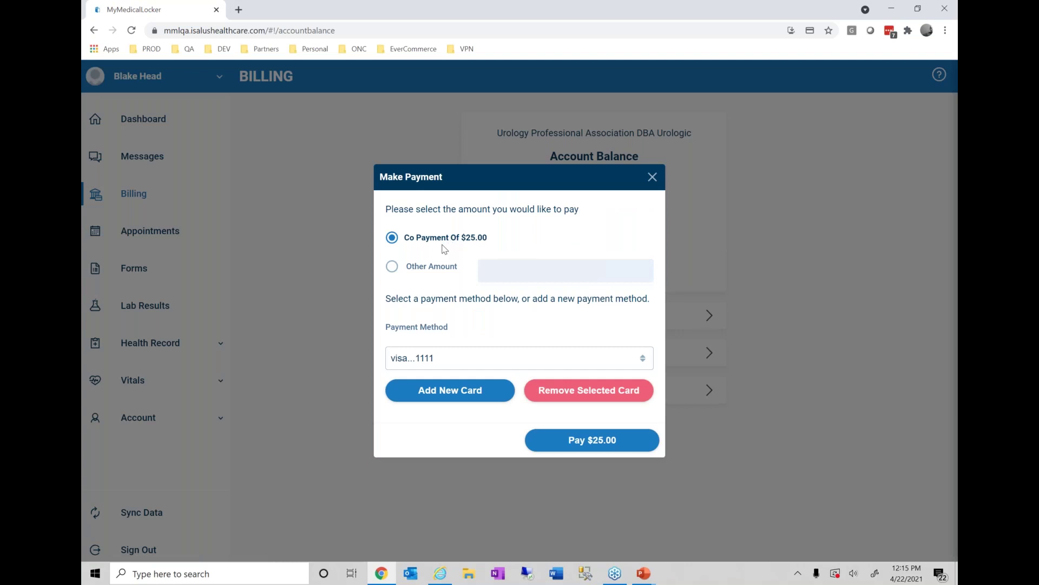
- Enter a custom payment amount of $178.00 and keep the saved Visa card as the payment method
{"action": "left_click", "coordinate": [442, 273]}
{"action": "left_click", "coordinate": [520, 276]}
{"action": "type", "text": "1.78"}
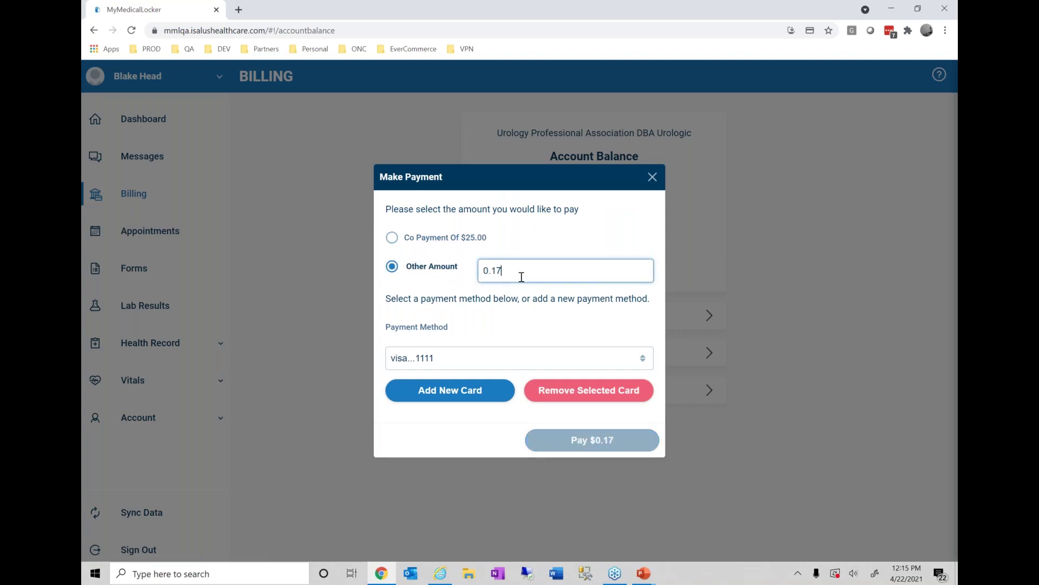
{"action": "type", "text": "00"}
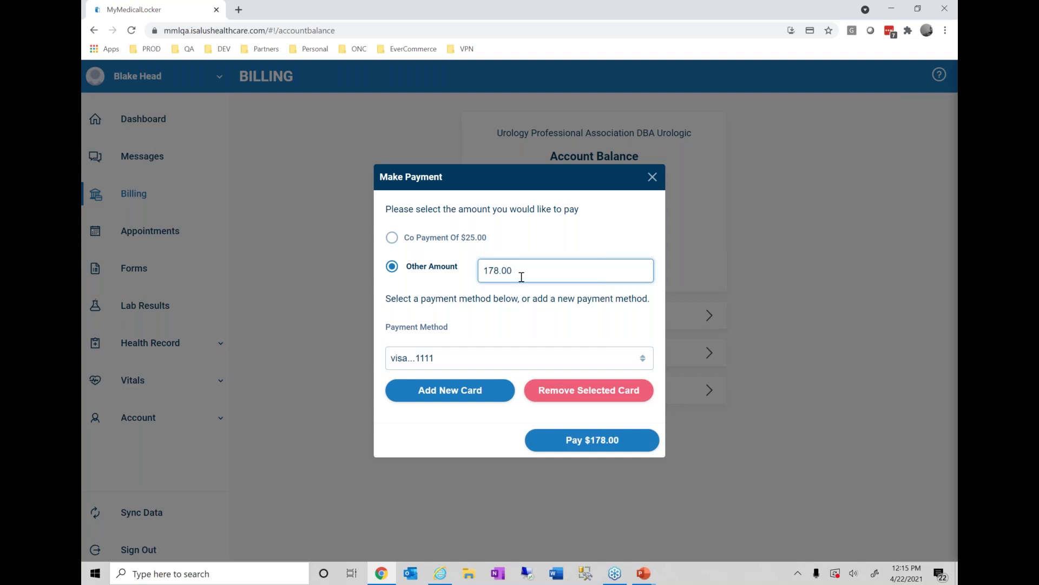
{"action": "left_click", "coordinate": [470, 392]}
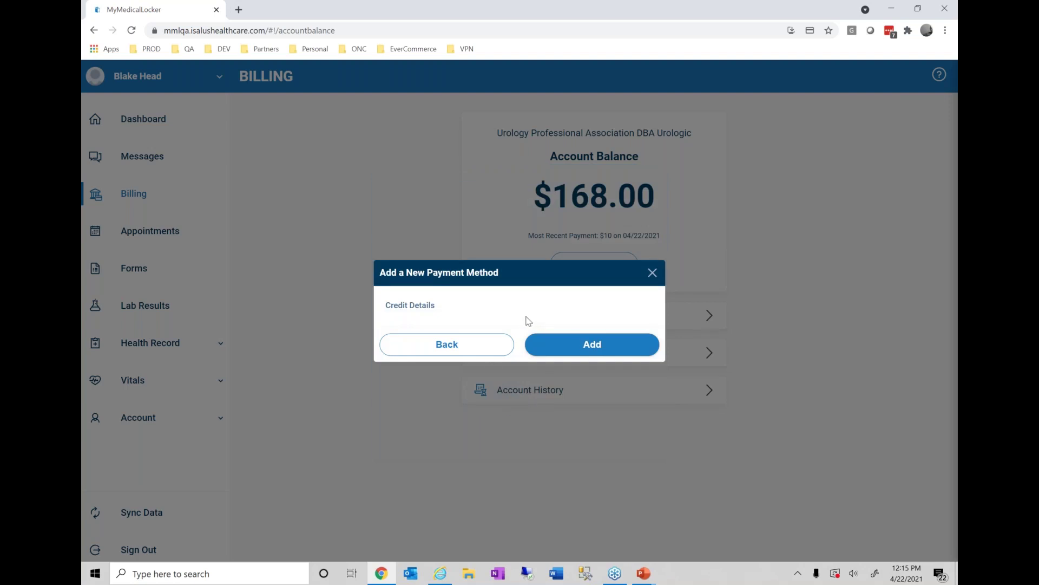
{"action": "left_click", "coordinate": [472, 347]}
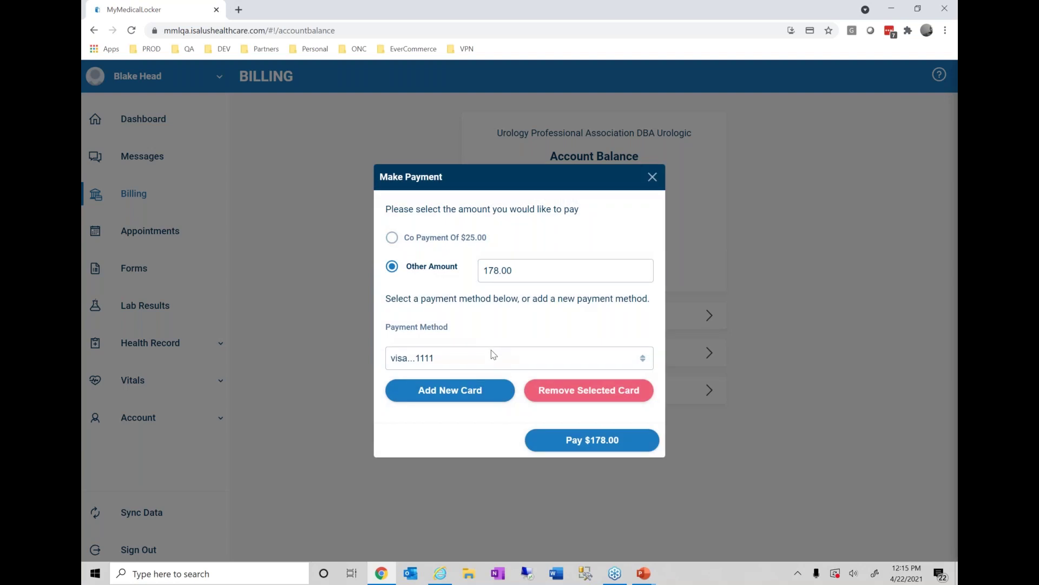
{"action": "left_click", "coordinate": [494, 356]}
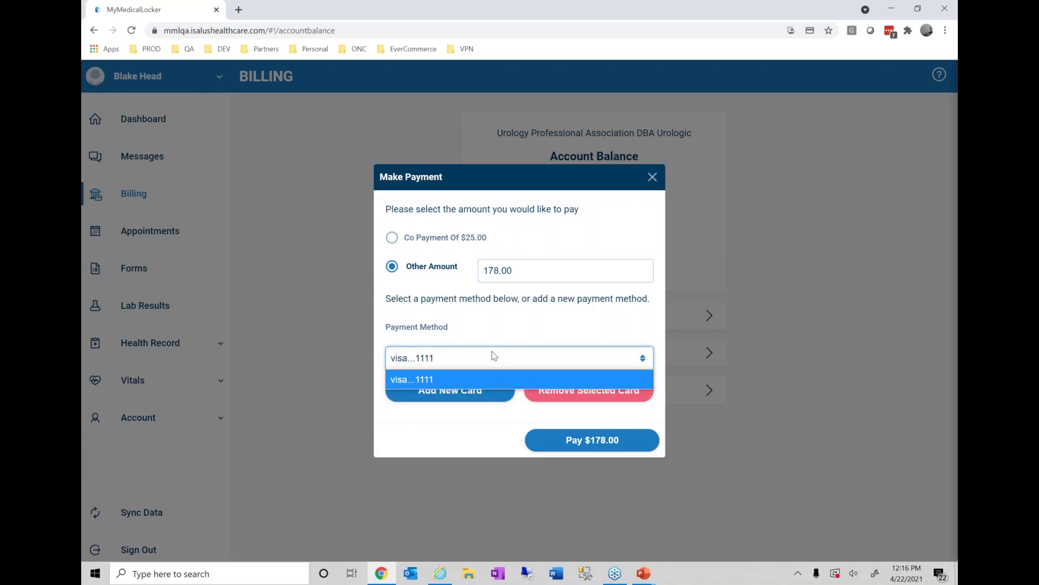
{"action": "left_click", "coordinate": [494, 356]}
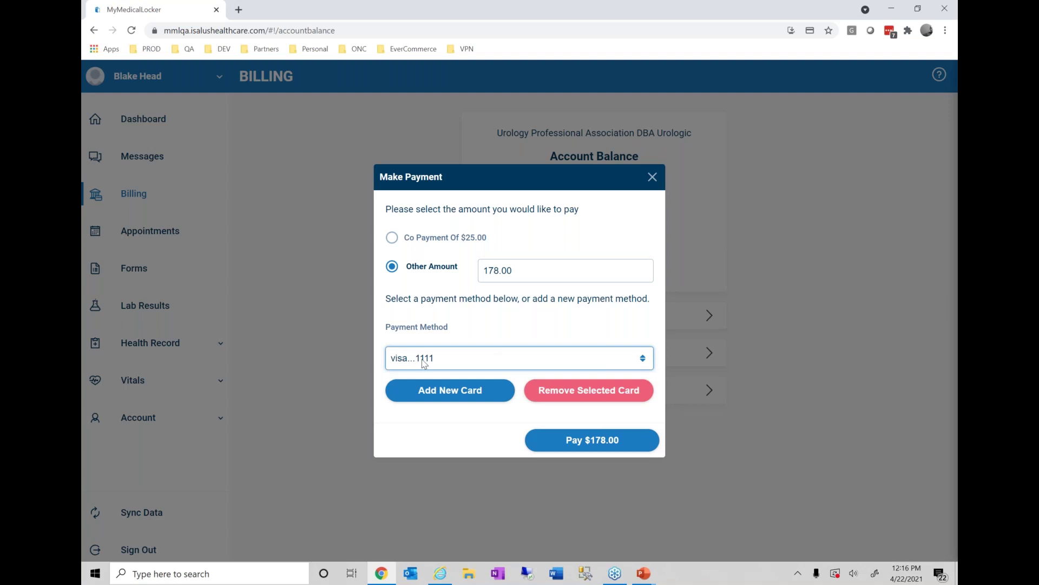
- Submit and confirm the $178.00 payment, then close the Payment Successful message
{"action": "left_click", "coordinate": [447, 397]}
{"action": "left_click", "coordinate": [567, 445]}
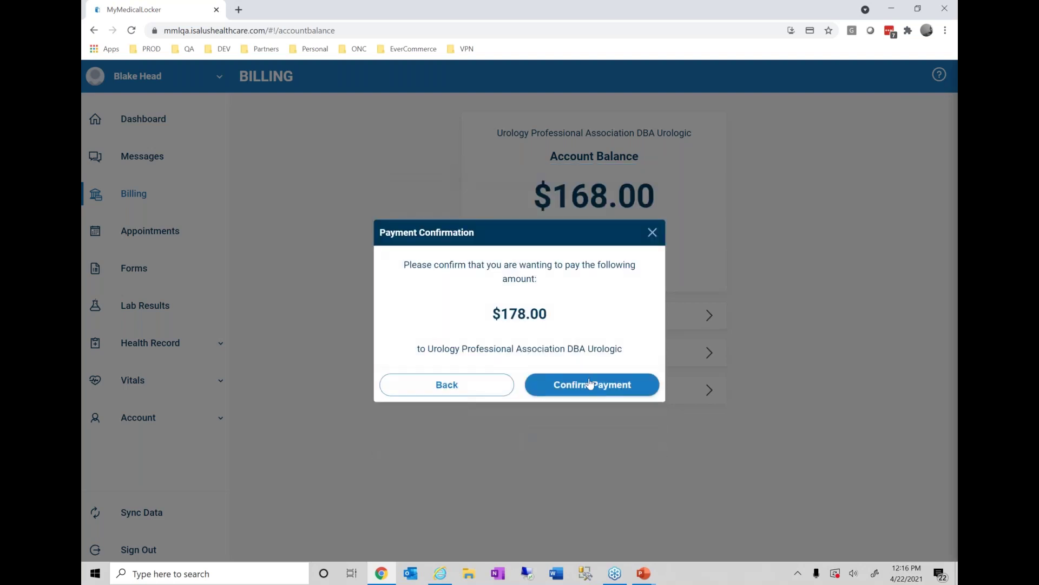
{"action": "left_click", "coordinate": [590, 389]}
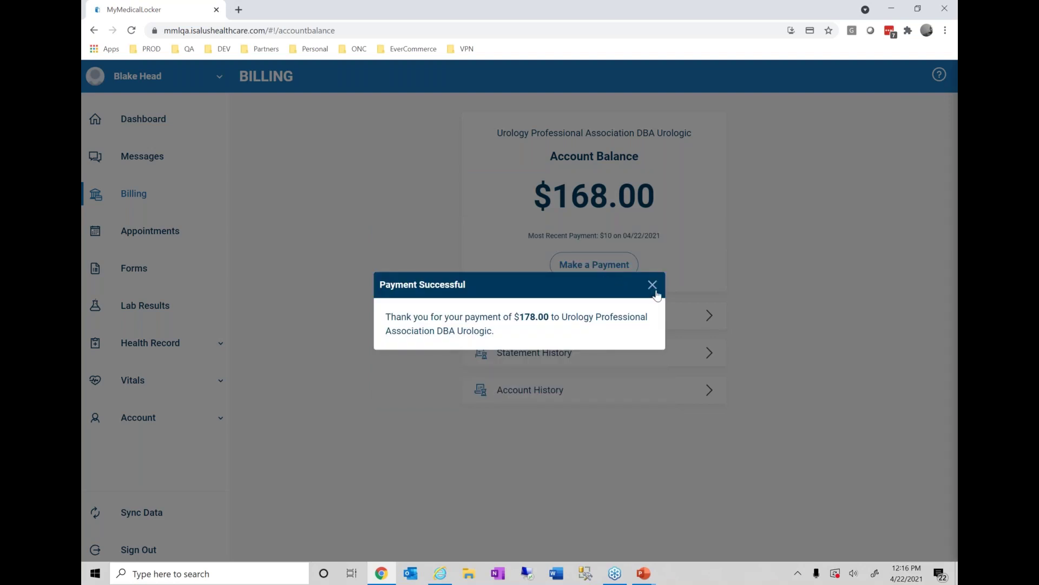
{"action": "left_click", "coordinate": [652, 287]}
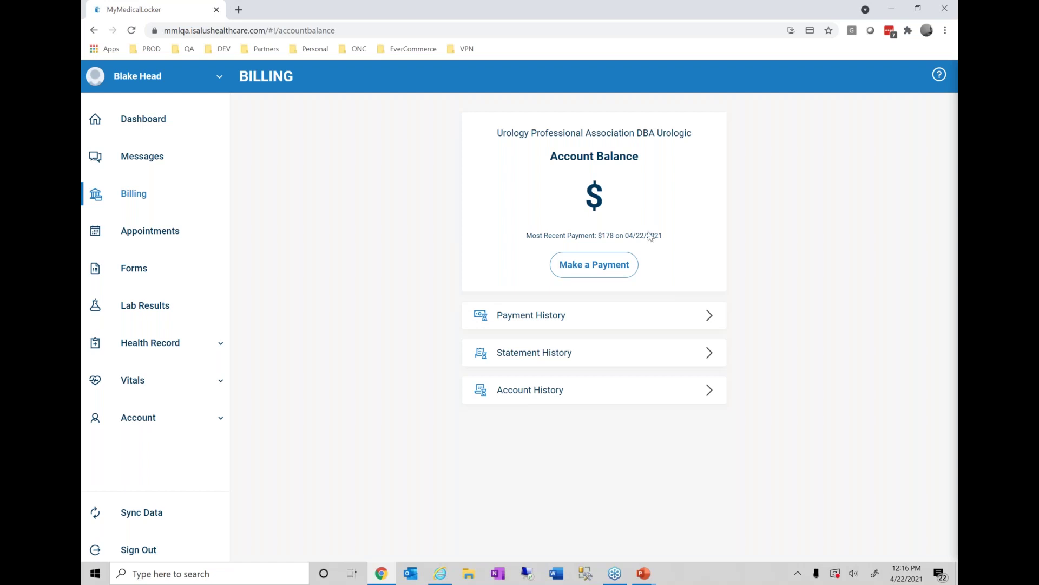
{"action": "left_click", "coordinate": [593, 323]}
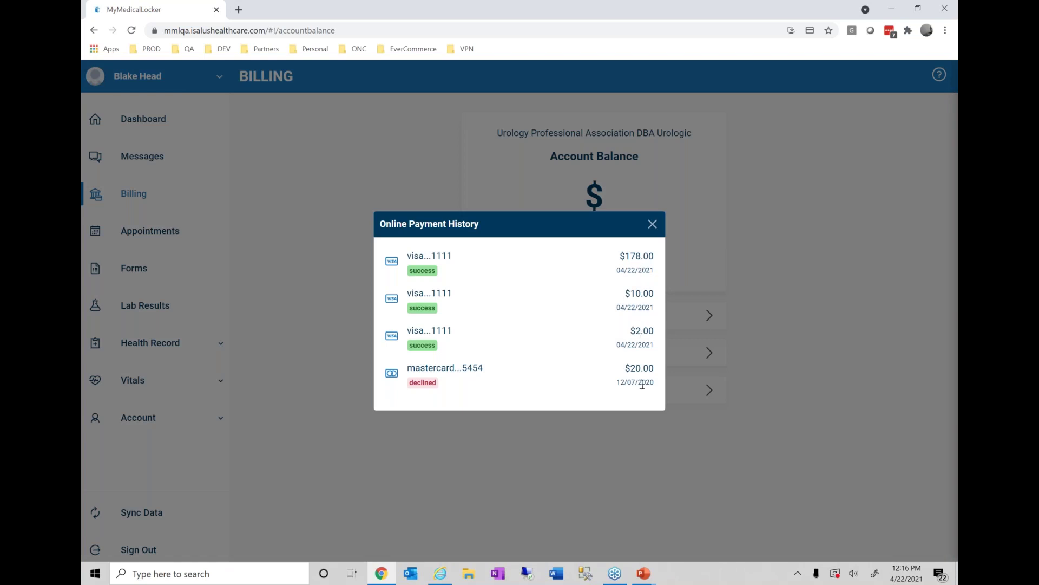
{"action": "left_click", "coordinate": [653, 225]}
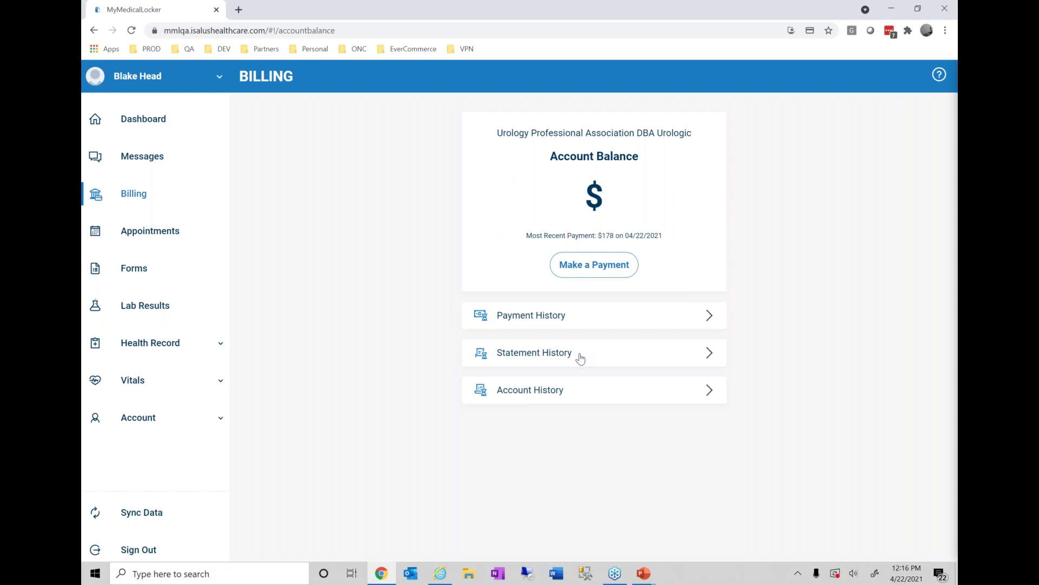
{"action": "left_click", "coordinate": [576, 396]}
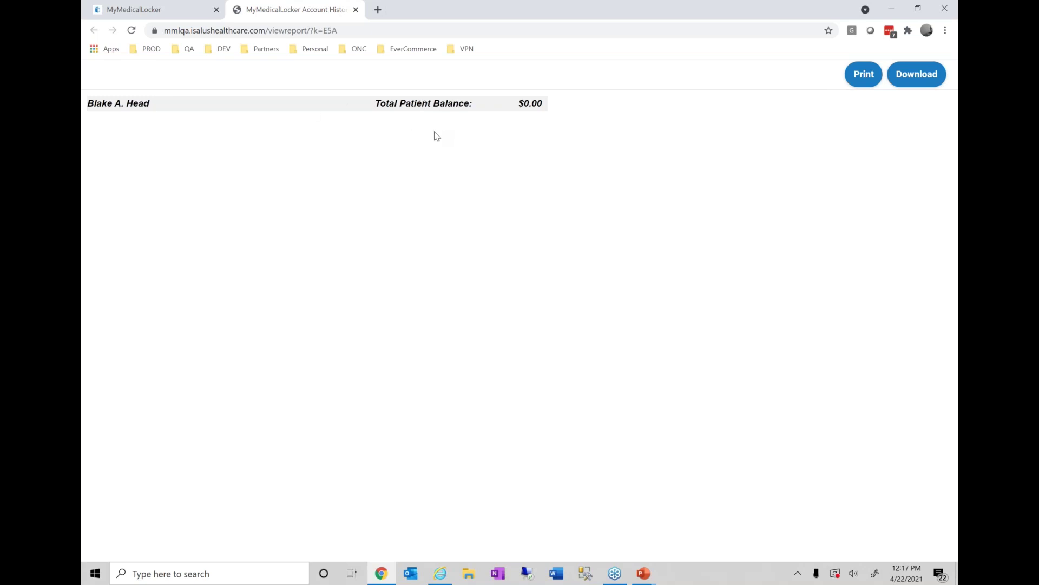
{"action": "left_click", "coordinate": [355, 10]}
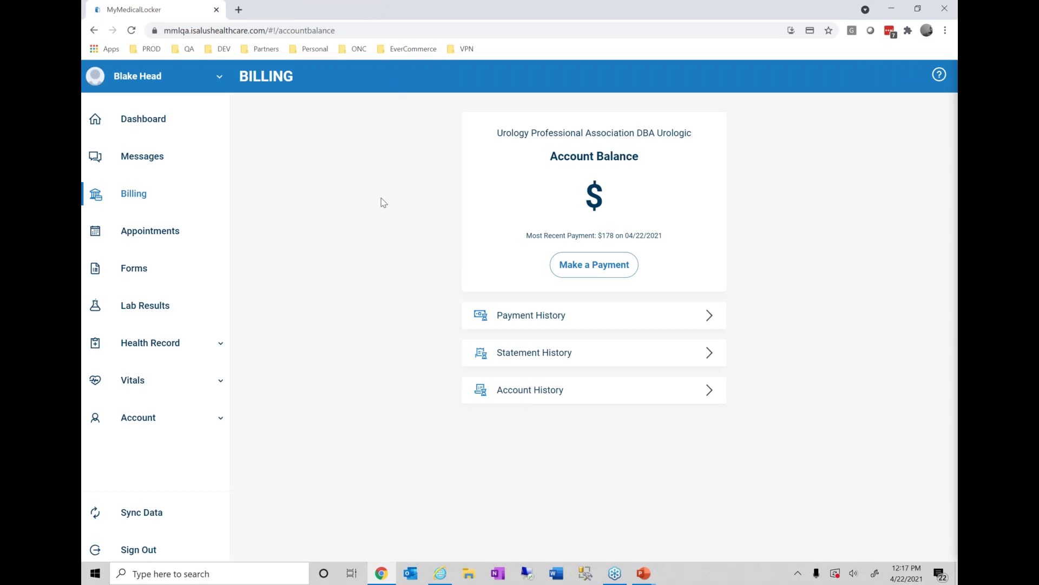
- Return to the MyMedicalLocker dashboard showing a $0 balance and one new form
{"action": "left_click", "coordinate": [141, 126]}
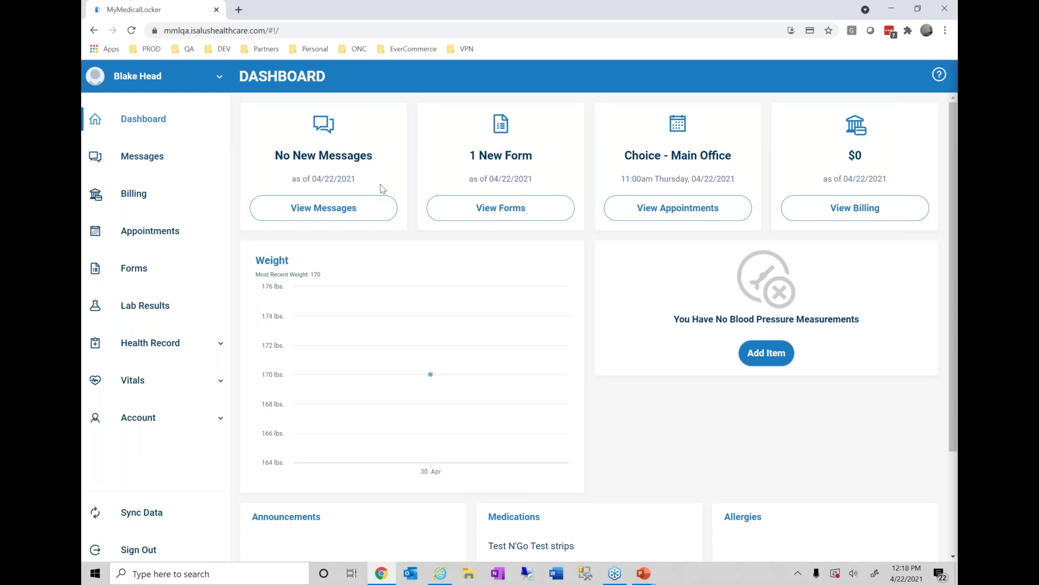
- Open the waiting Established Patient form from the dashboard's new-form tile
{"action": "left_click", "coordinate": [447, 206]}
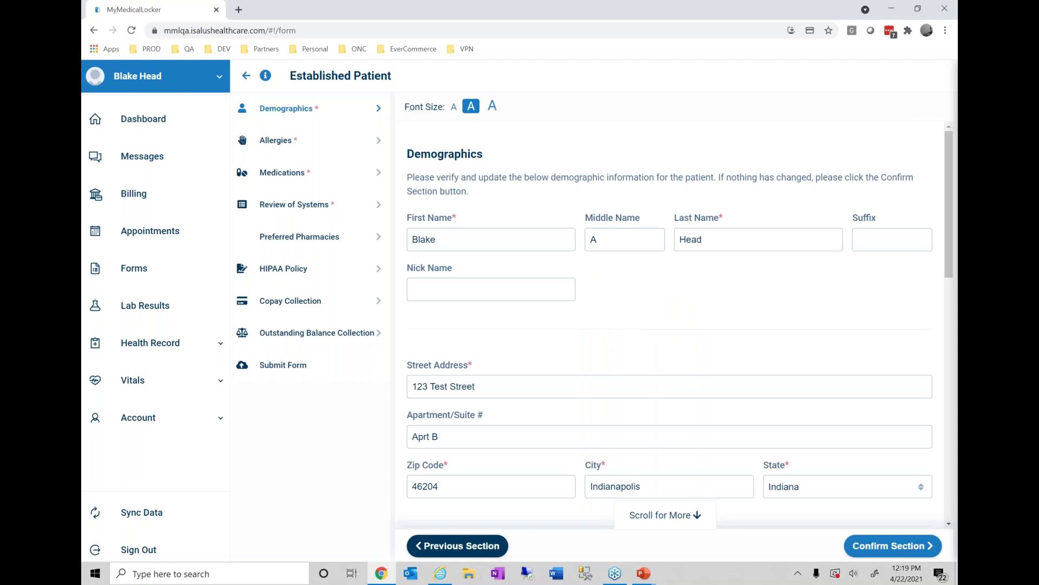
- Replace the street address with 123 Test ST
{"action": "scroll", "coordinate": [559, 353], "scroll_direction": "down", "scroll_amount": 1}
{"action": "scroll", "coordinate": [559, 353], "scroll_direction": "up", "scroll_amount": 1}
{"action": "scroll", "coordinate": [559, 353], "scroll_direction": "down", "scroll_amount": 1}
{"action": "left_click", "coordinate": [514, 331]}
{"action": "key", "text": "ctrl+shift+Left"}
{"action": "key", "text": "BackSpace"}
{"action": "key", "text": "ctrl+BackSpace"}
{"action": "key", "text": "ctrl+BackSpace"}
{"action": "type", "text": "123 Test ST"}
- Change the zip code to 46256 and confirm the Demographics section
{"action": "left_click", "coordinate": [477, 427]}
{"action": "key", "text": "BackSpace"}
{"action": "key", "text": "BackSpace"}
{"action": "key", "text": "BackSpace"}
{"action": "type", "text": "256"}
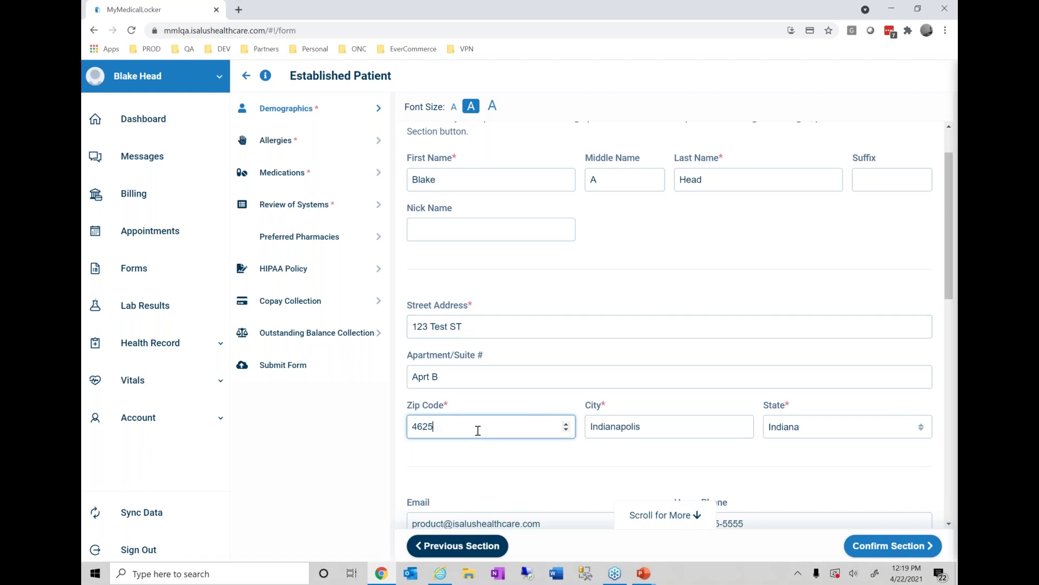
{"action": "key", "text": "Tab"}
{"action": "scroll", "coordinate": [478, 430], "scroll_direction": "down", "scroll_amount": 2}
{"action": "scroll", "coordinate": [500, 403], "scroll_direction": "down", "scroll_amount": 2}
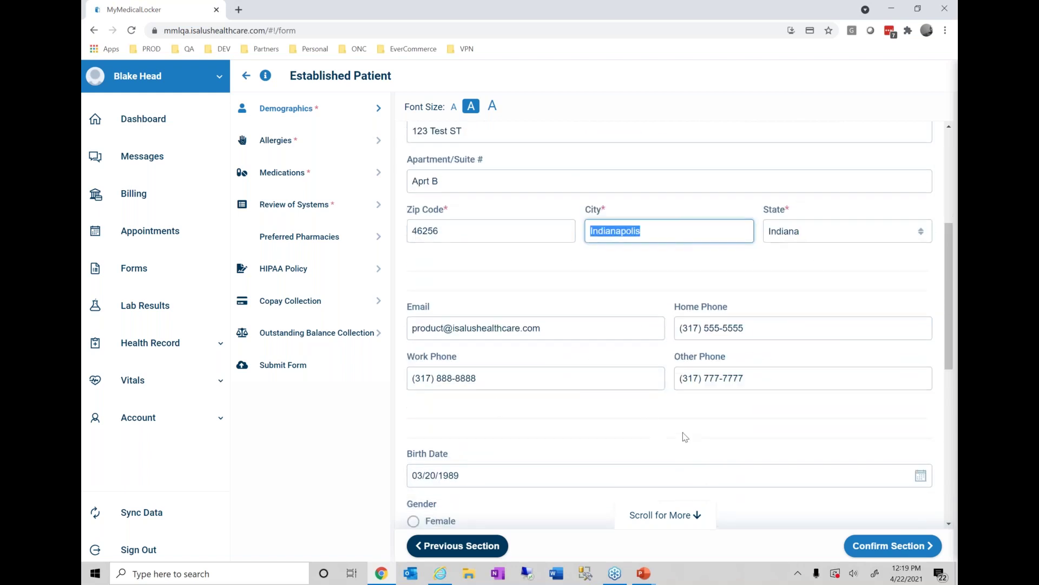
{"action": "left_click", "coordinate": [876, 550]}
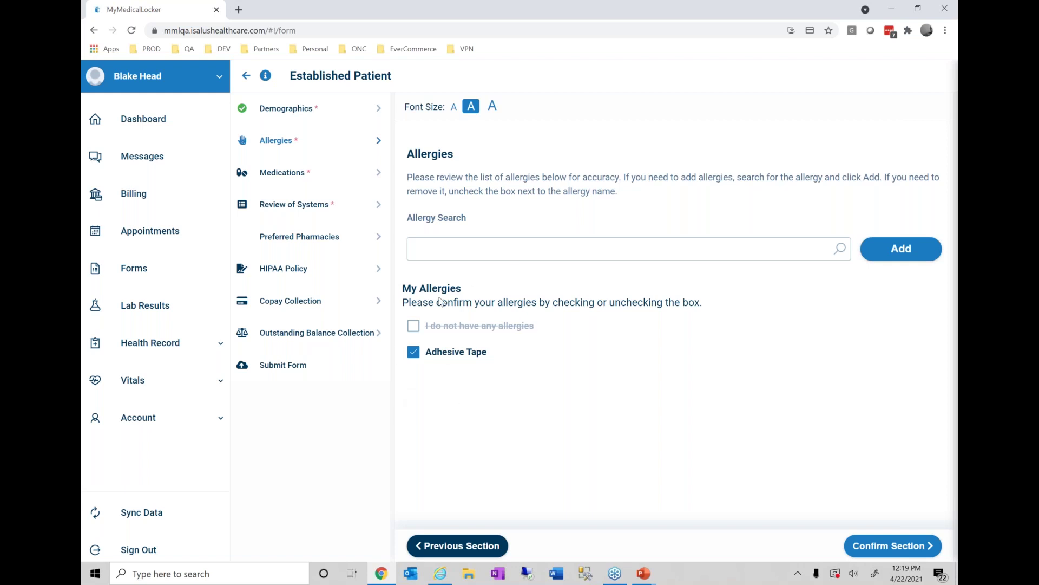
- Add Amoxicillin to the allergy list and confirm the Allergies section
{"action": "left_click", "coordinate": [502, 260]}
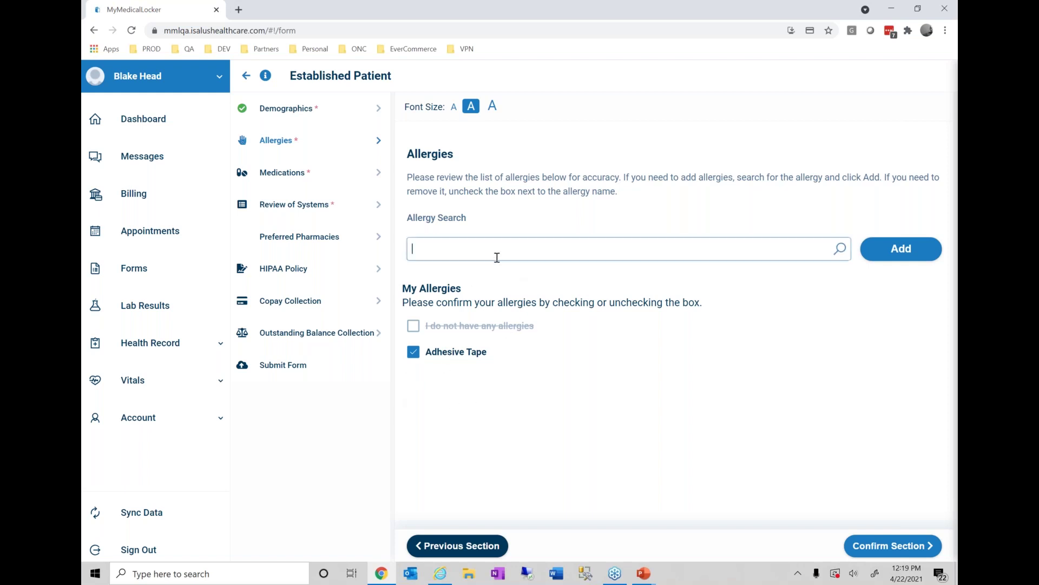
{"action": "type", "text": "amox"}
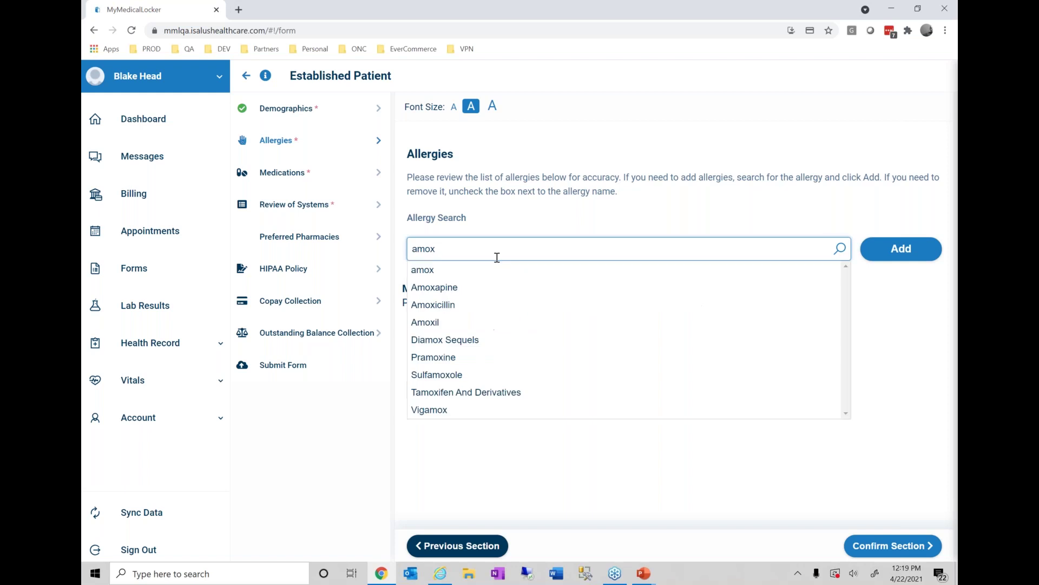
{"action": "left_click", "coordinate": [465, 306]}
{"action": "left_click", "coordinate": [898, 250]}
{"action": "left_click", "coordinate": [872, 546]}
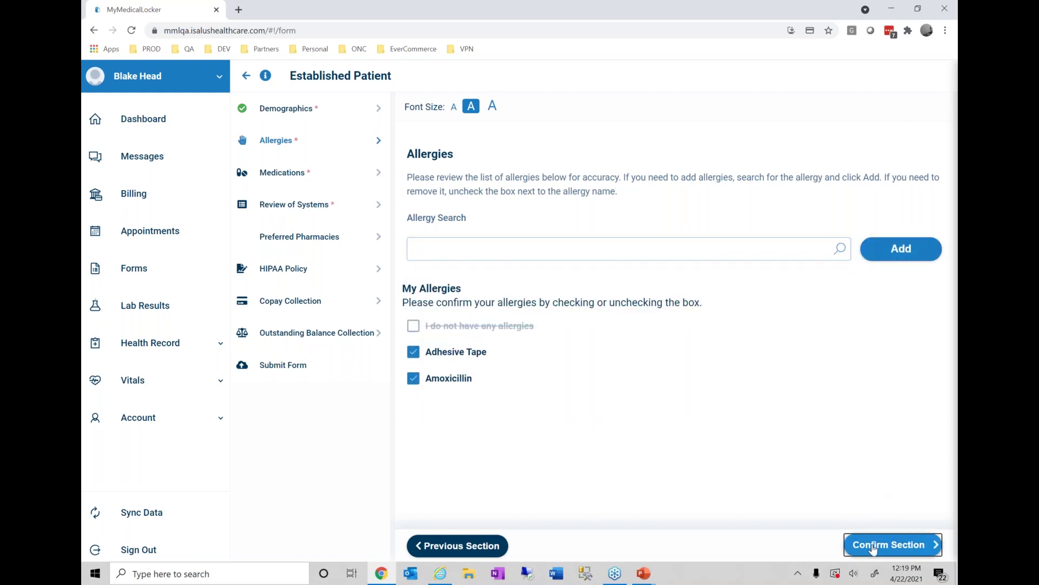
- Add Lipitor 20 mg tablet, uncheck Test N'Go Test strips, and confirm Medications
{"action": "left_click", "coordinate": [492, 253]}
{"action": "type", "text": "lip"}
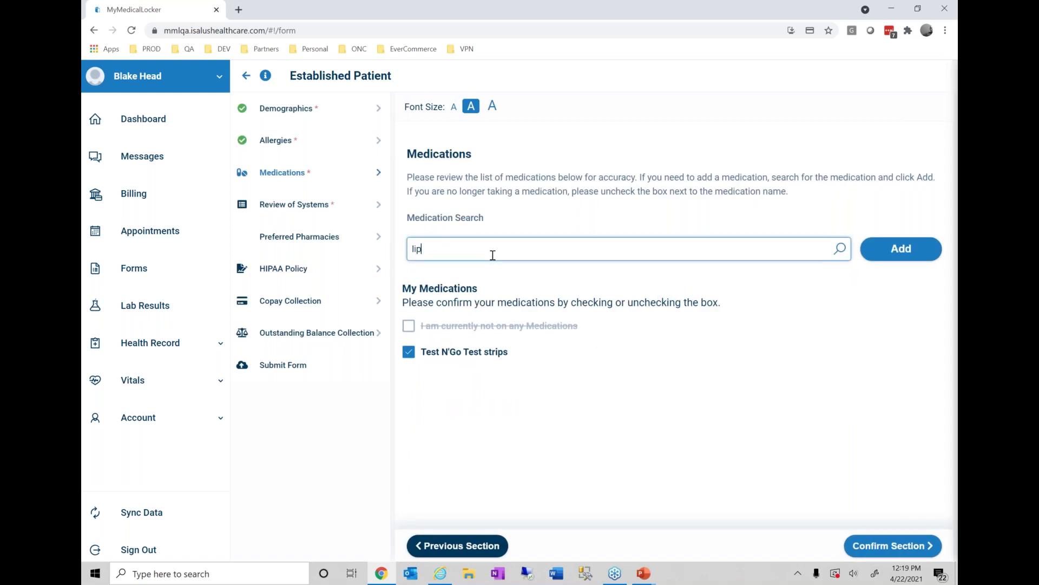
{"action": "scroll", "coordinate": [483, 196], "scroll_direction": "down", "scroll_amount": 1}
{"action": "type", "text": "itor"}
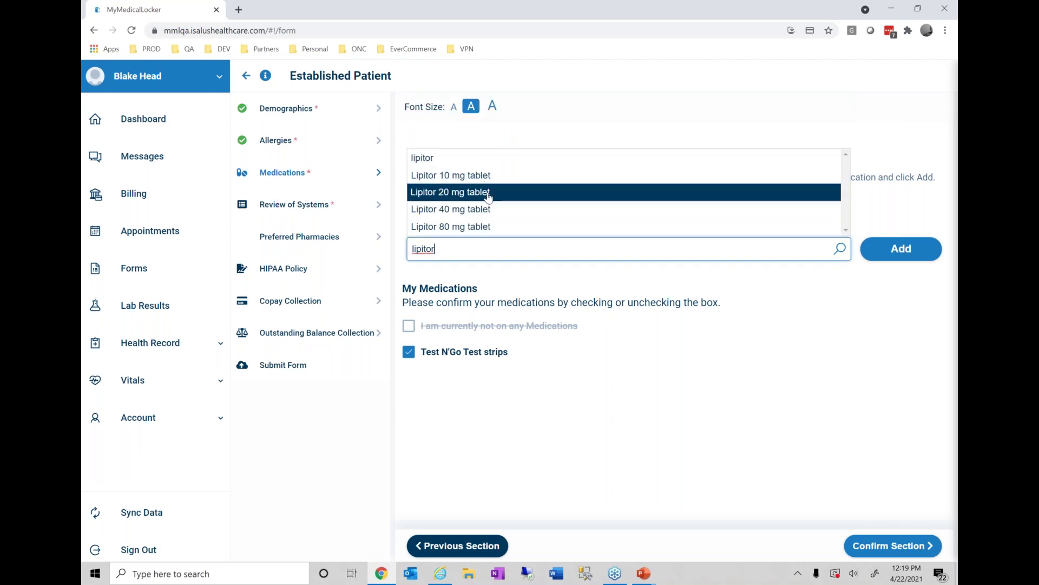
{"action": "left_click", "coordinate": [488, 196]}
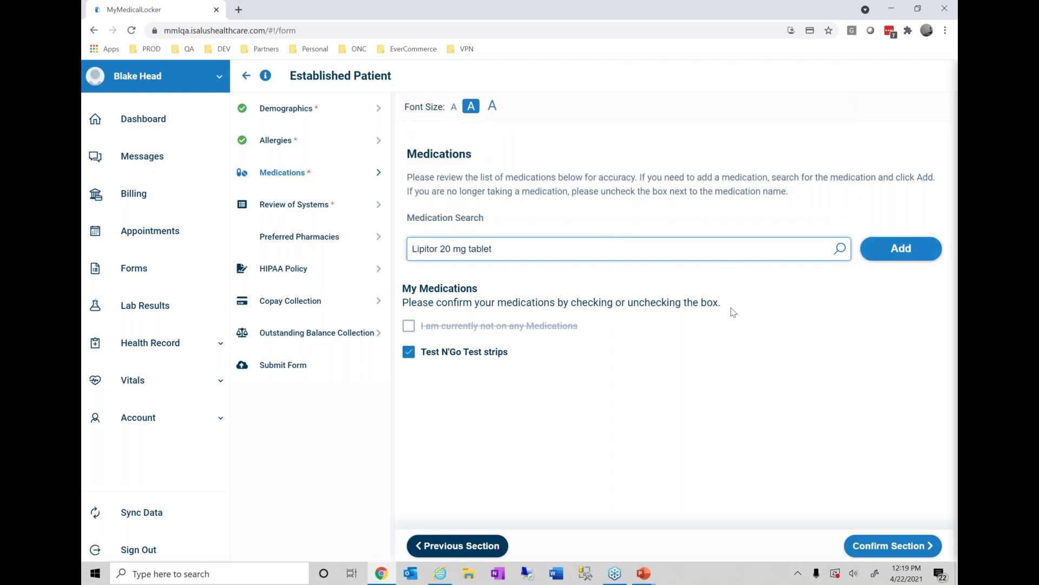
{"action": "left_click", "coordinate": [908, 248]}
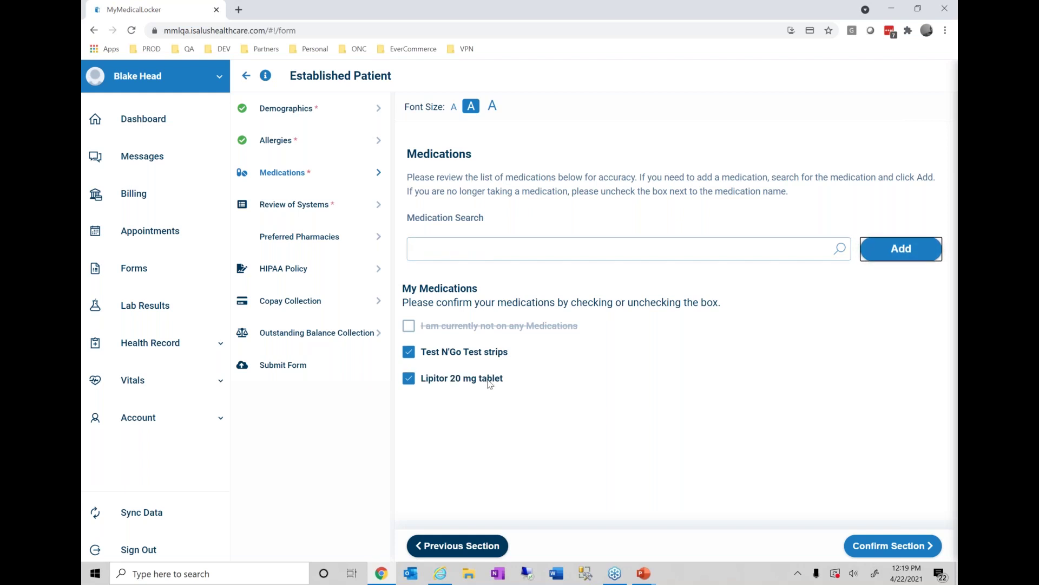
{"action": "left_click", "coordinate": [409, 353]}
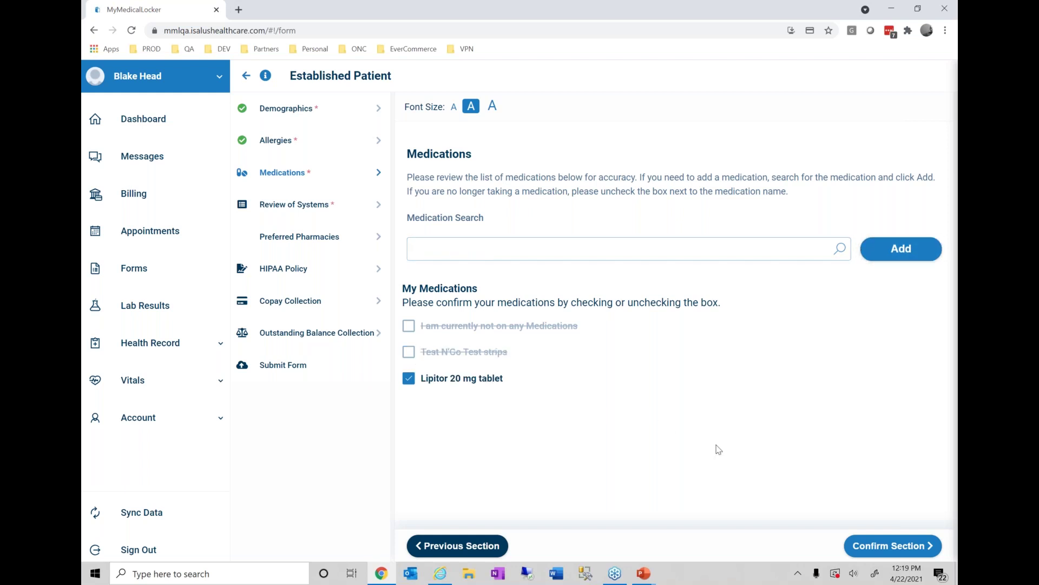
{"action": "left_click", "coordinate": [881, 546]}
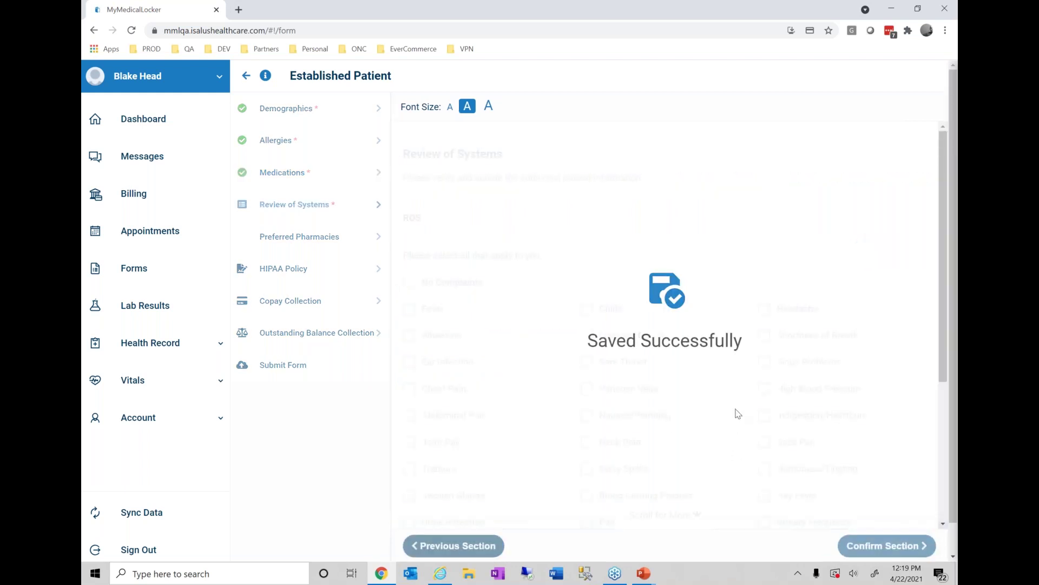
{"action": "scroll", "coordinate": [693, 514], "scroll_direction": "down", "scroll_amount": 1}
- Mark Sore Throat, Chest Pain, Dizzy Spells and Back Pain, and accept the accuracy statement
{"action": "left_click", "coordinate": [591, 311]}
{"action": "left_click", "coordinate": [414, 338]}
{"action": "left_click", "coordinate": [591, 418]}
{"action": "left_click", "coordinate": [770, 392]}
{"action": "scroll", "coordinate": [596, 358], "scroll_direction": "down", "scroll_amount": 2}
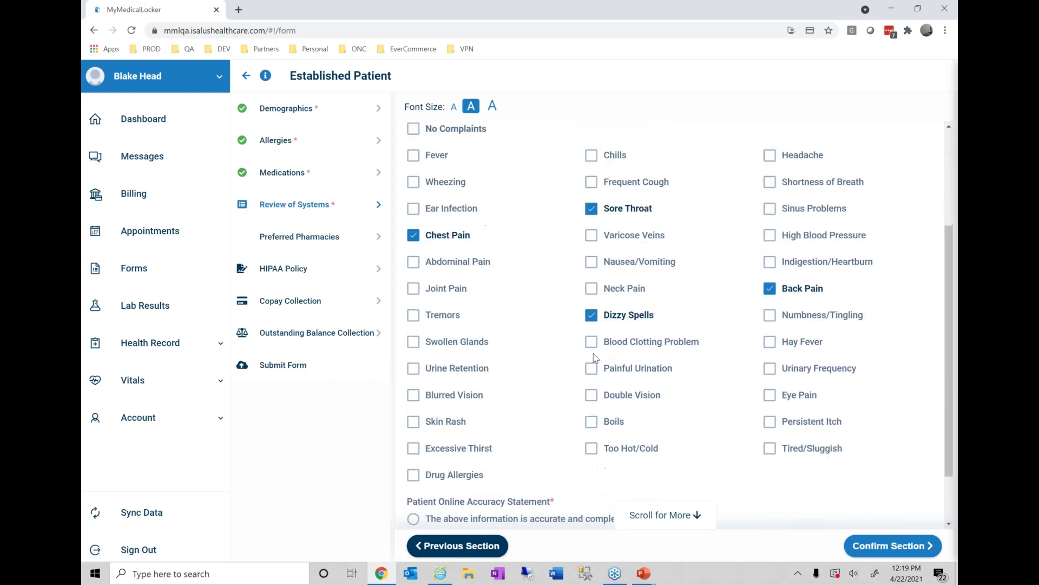
{"action": "scroll", "coordinate": [596, 357], "scroll_direction": "down", "scroll_amount": 1}
{"action": "left_click", "coordinate": [409, 451]}
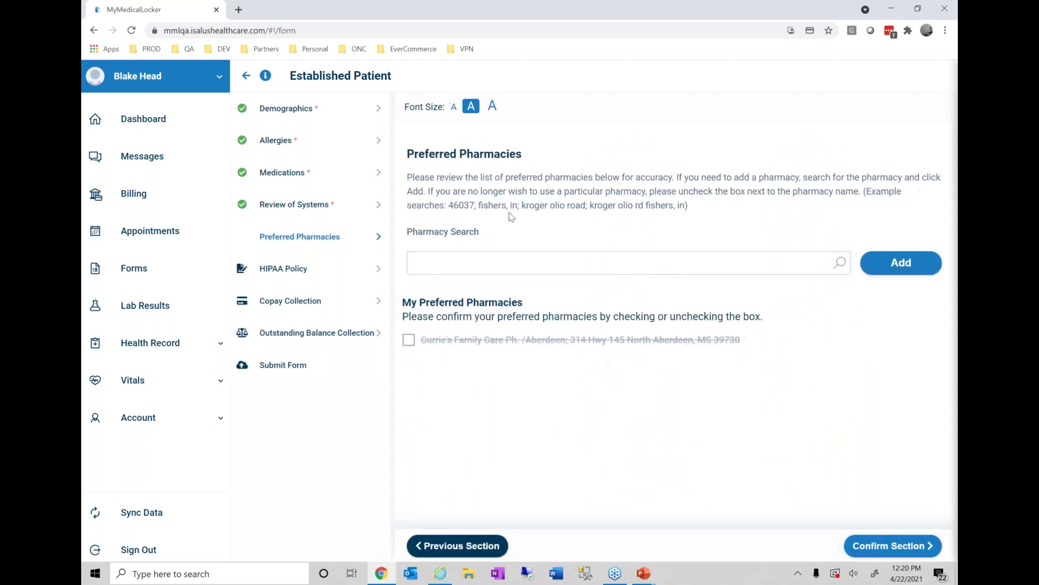
- Search 'cvs emerson in', add CVS/pharmacy #3007 as preferred pharmacy, and confirm the section
{"action": "left_click", "coordinate": [525, 266]}
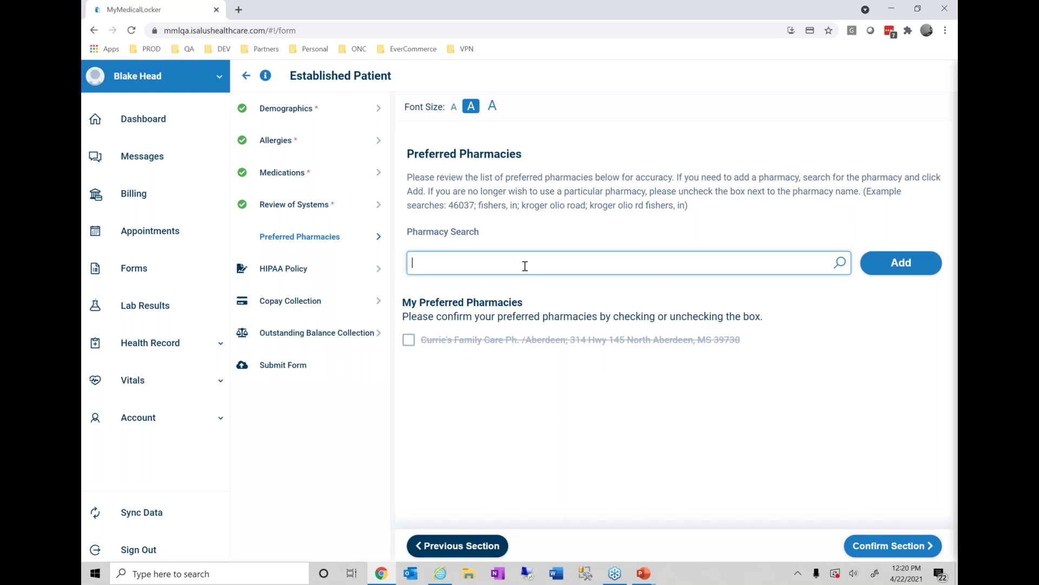
{"action": "type", "text": "cvs emerson in"}
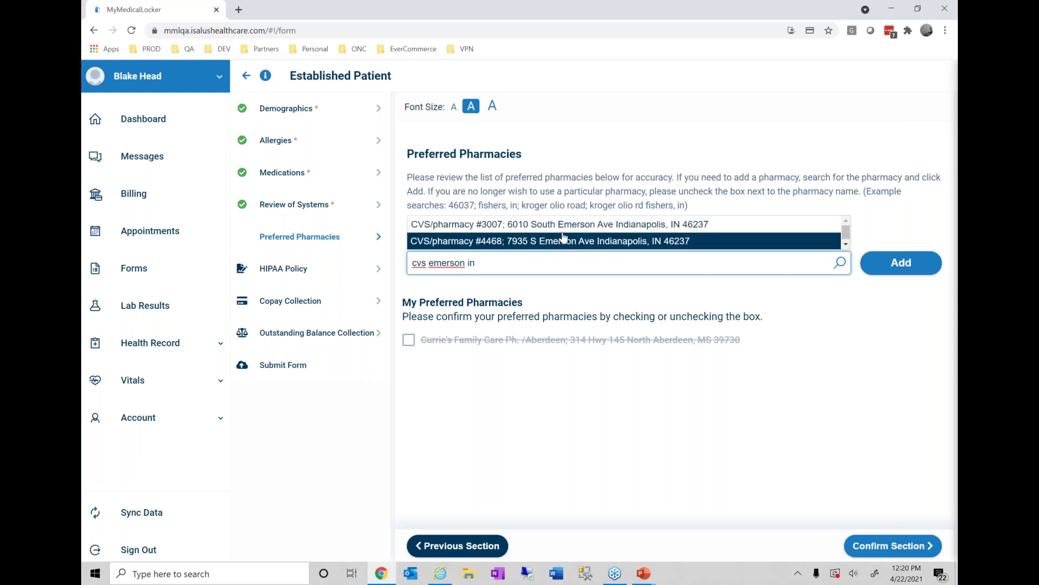
{"action": "left_click", "coordinate": [568, 228]}
{"action": "left_click", "coordinate": [911, 271]}
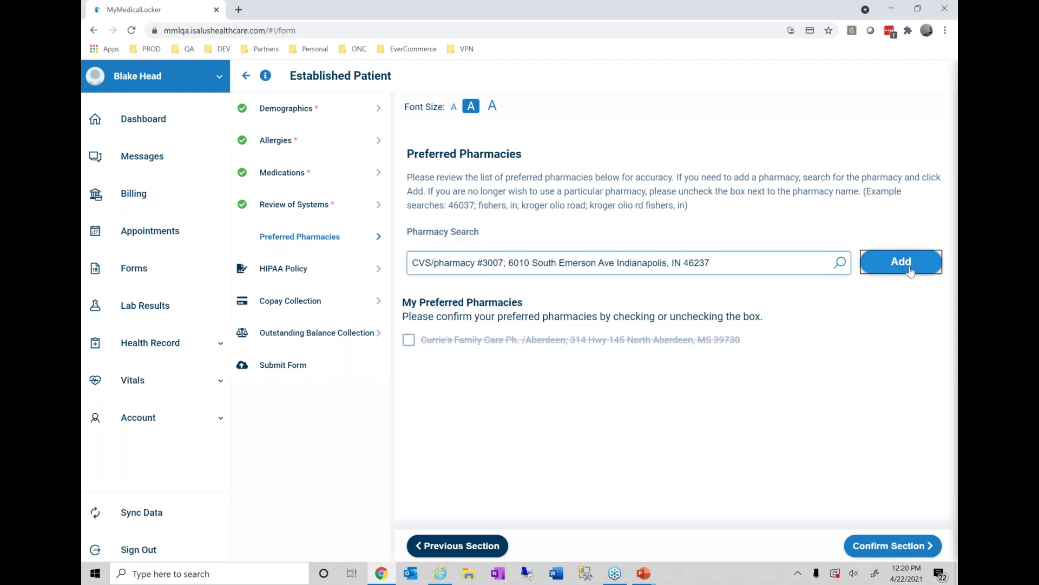
{"action": "left_click", "coordinate": [875, 549]}
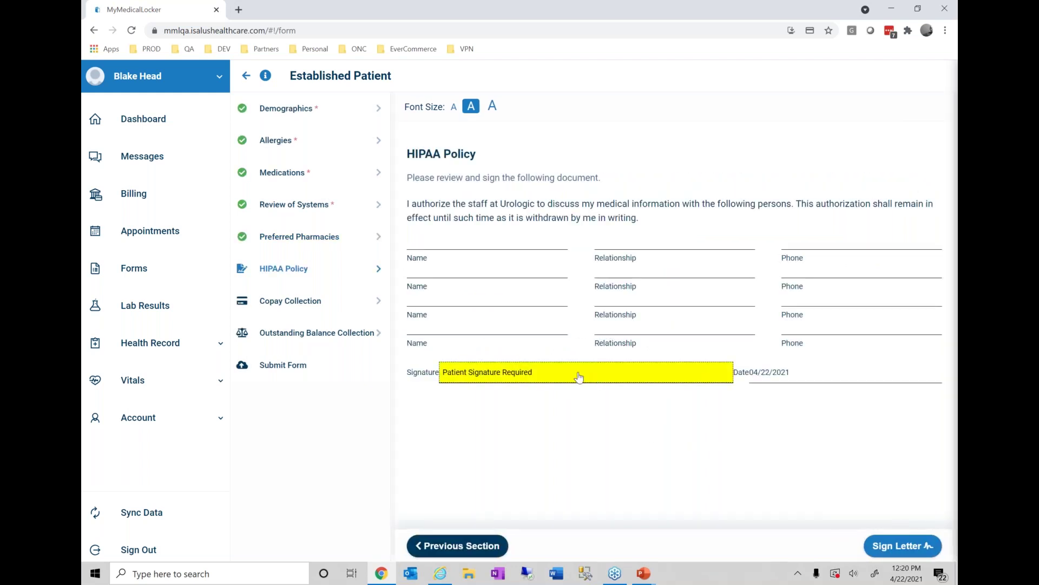
- Draw a handwritten signature on the HIPAA Policy letter and apply it with Accept & Sign
{"action": "left_click", "coordinate": [574, 378]}
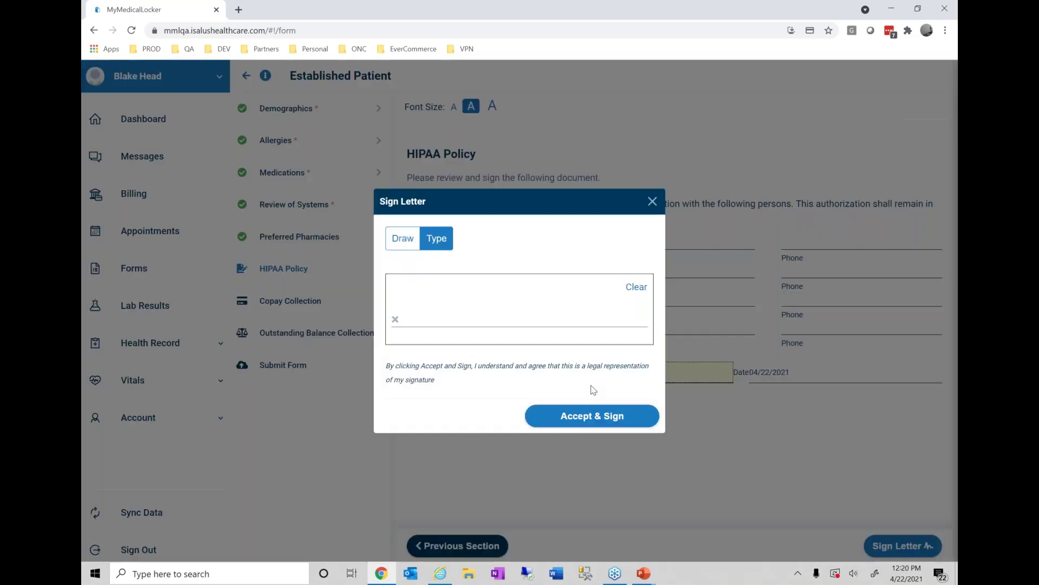
{"action": "left_click", "coordinate": [402, 238]}
{"action": "left_click_drag", "start_coordinate": [445, 287], "coordinate": [436, 333]}
{"action": "mouse_move", "coordinate": [435, 291]}
{"action": "left_mouse_down"}
{"action": "mouse_move", "coordinate": [451, 280]}
{"action": "mouse_move", "coordinate": [507, 325]}
{"action": "mouse_move", "coordinate": [584, 326]}
{"action": "left_mouse_up"}
{"action": "left_click", "coordinate": [592, 415]}
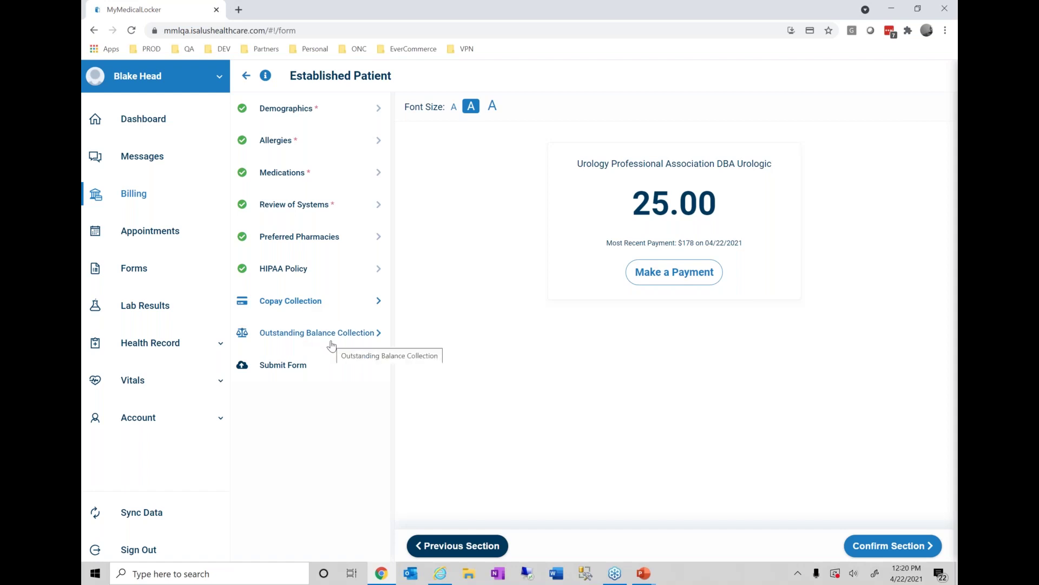
- Attempt the $25.00 copay with the saved card, then confirm the Copay and Outstanding Balance sections
{"action": "left_click", "coordinate": [698, 277]}
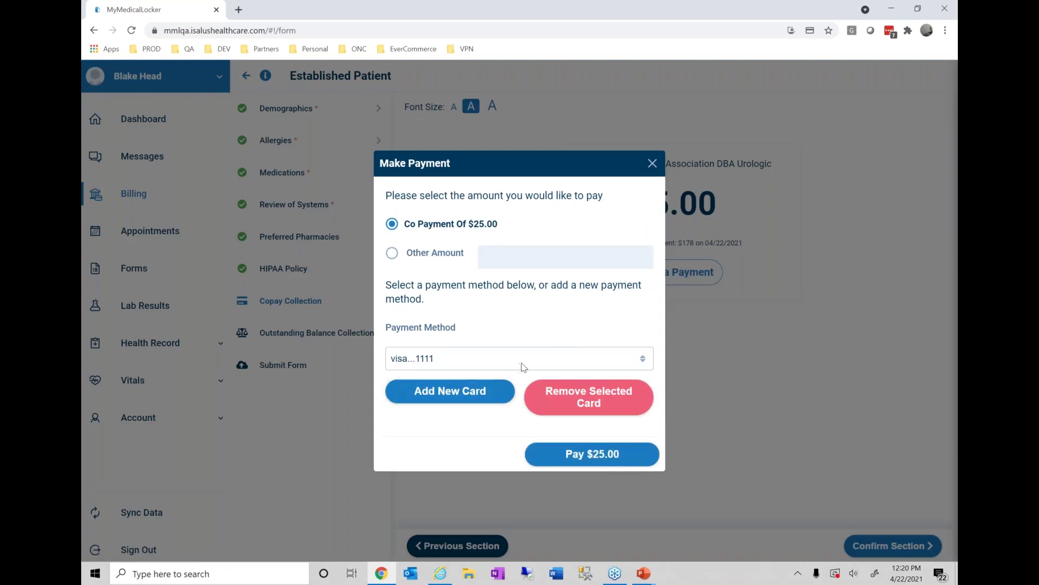
{"action": "left_click", "coordinate": [598, 462]}
{"action": "left_click", "coordinate": [640, 390]}
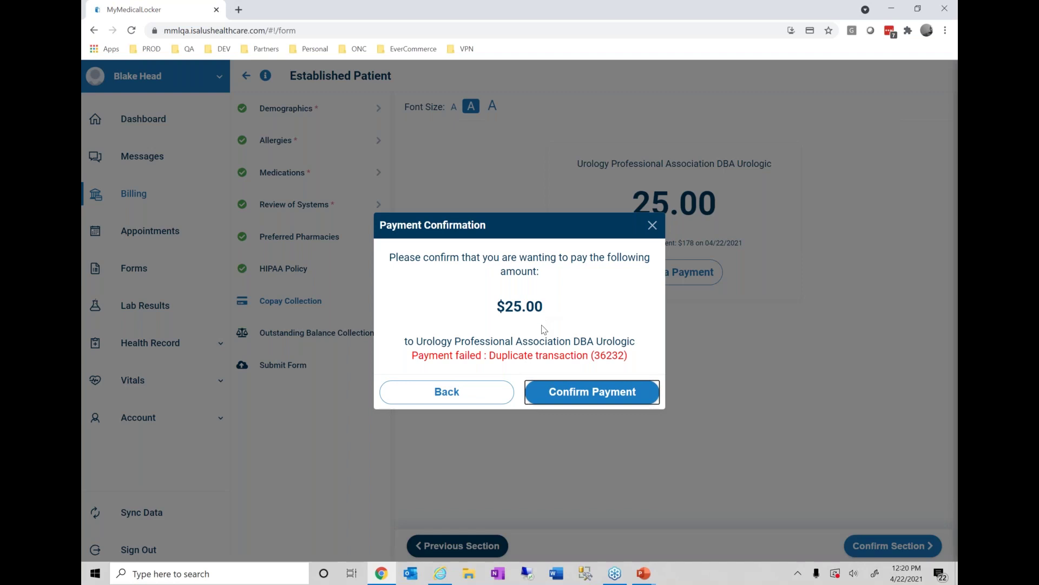
{"action": "left_click", "coordinate": [660, 241]}
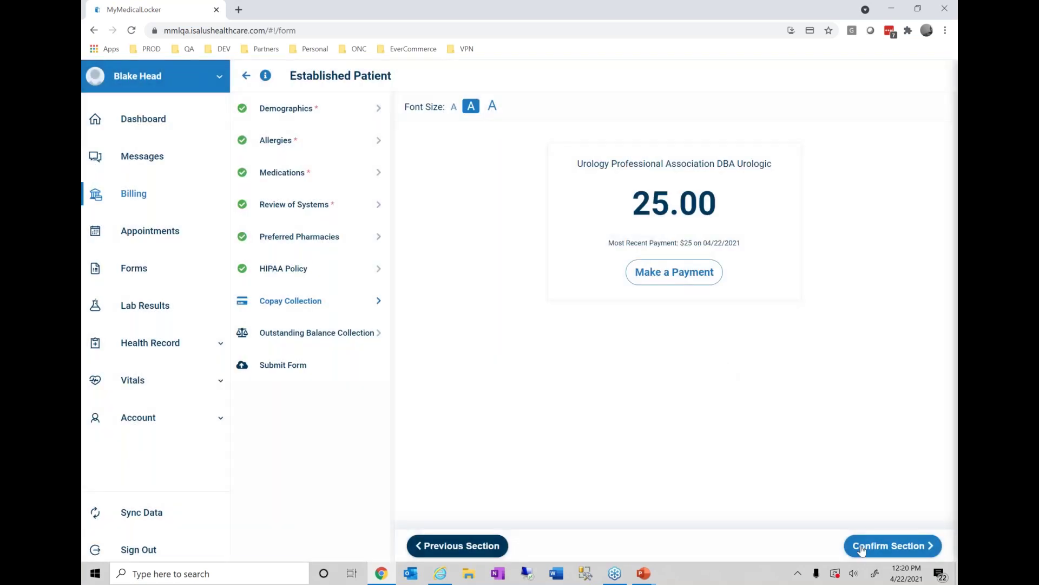
{"action": "left_click", "coordinate": [855, 543]}
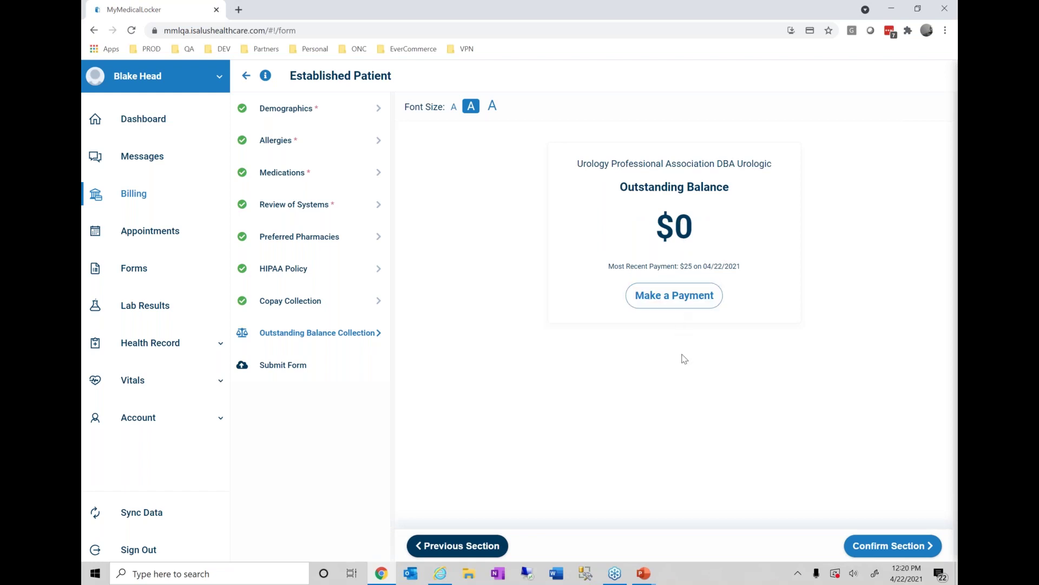
{"action": "left_click", "coordinate": [874, 544]}
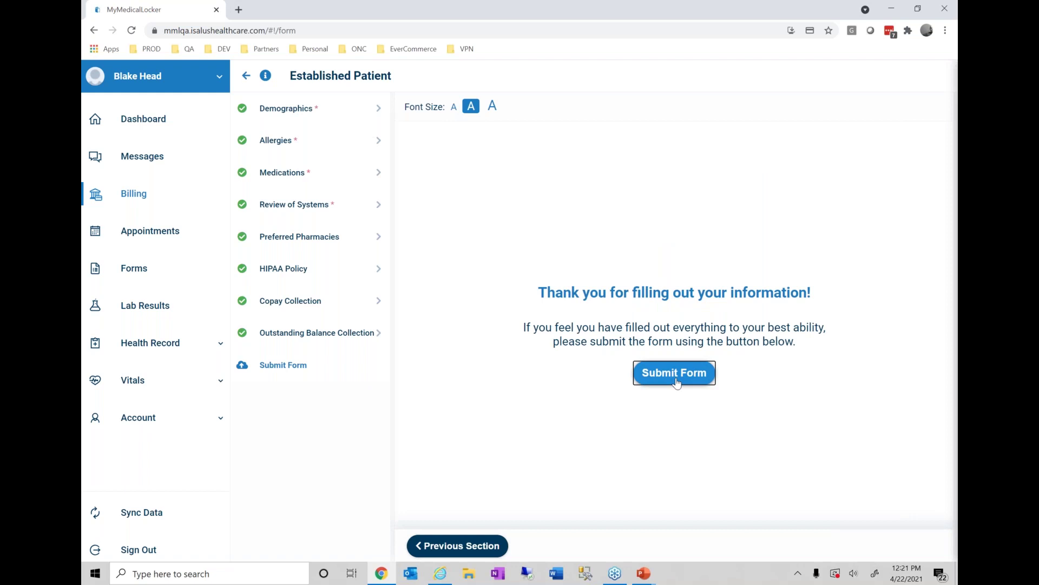
- Submit the completed Established Patient intake form
{"action": "left_click", "coordinate": [675, 374]}
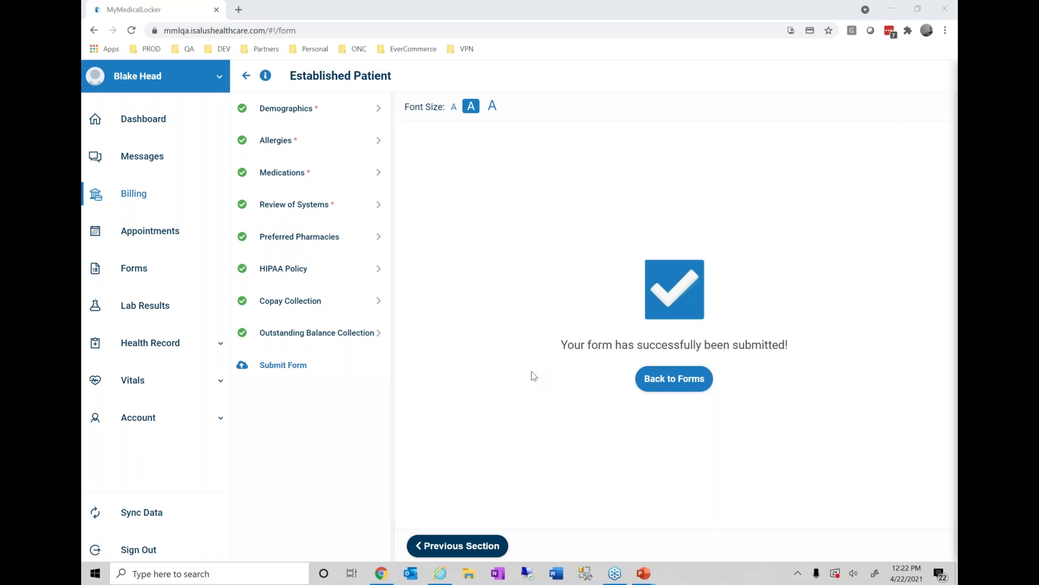
{"action": "key", "text": "alt+Tab"}
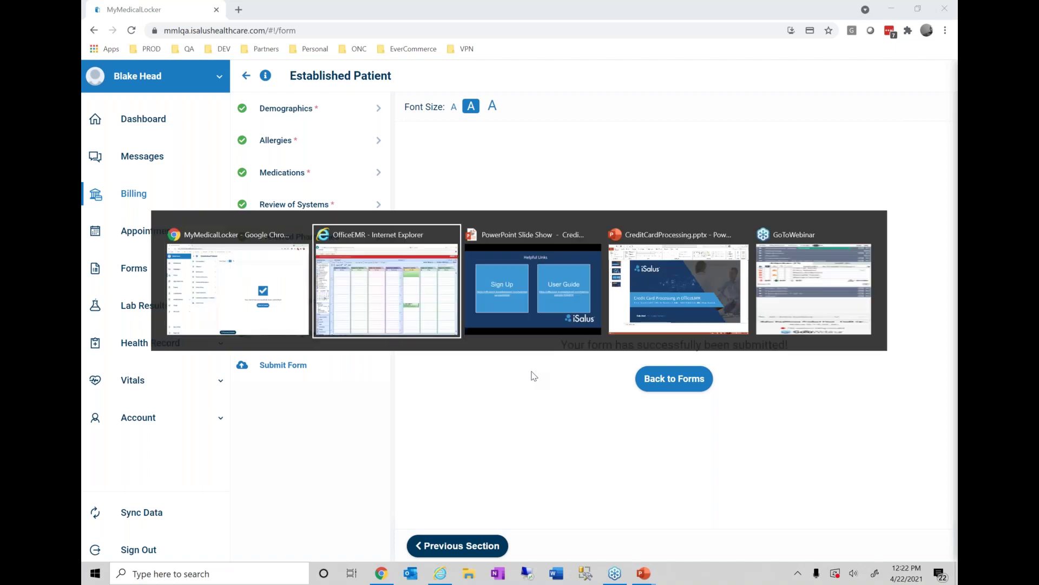
- Switch to OfficeEMR and open Billing's Payment Posting Receipts search listing all receipts
{"action": "key", "text": "alt+Tab"}
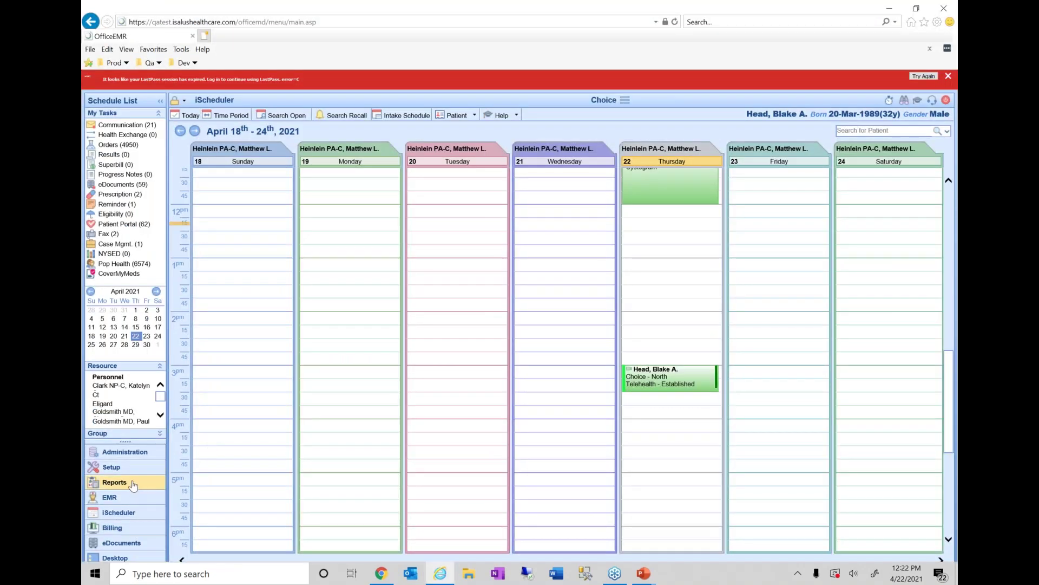
{"action": "left_click", "coordinate": [124, 530]}
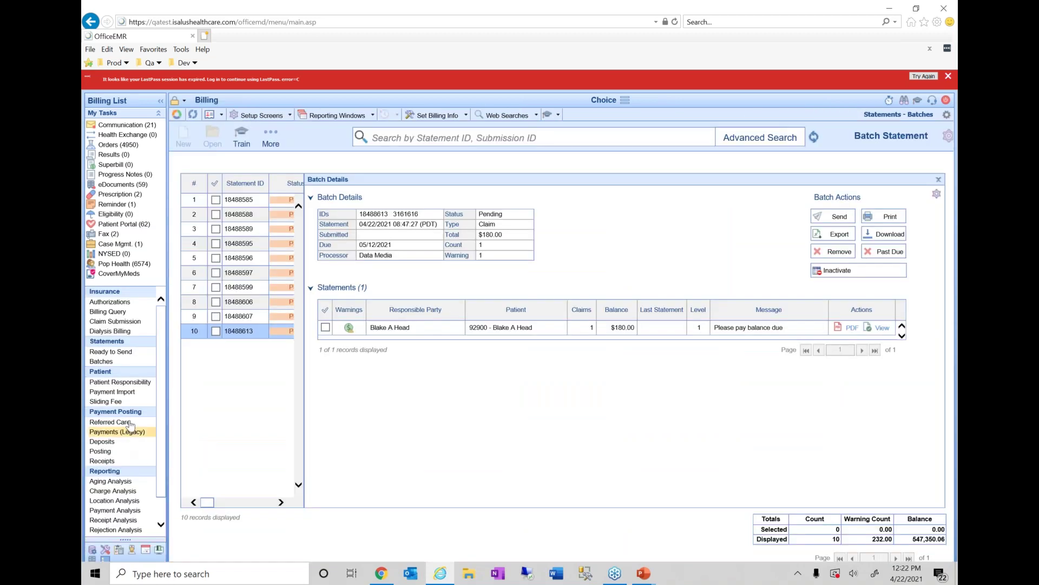
{"action": "left_click", "coordinate": [111, 462]}
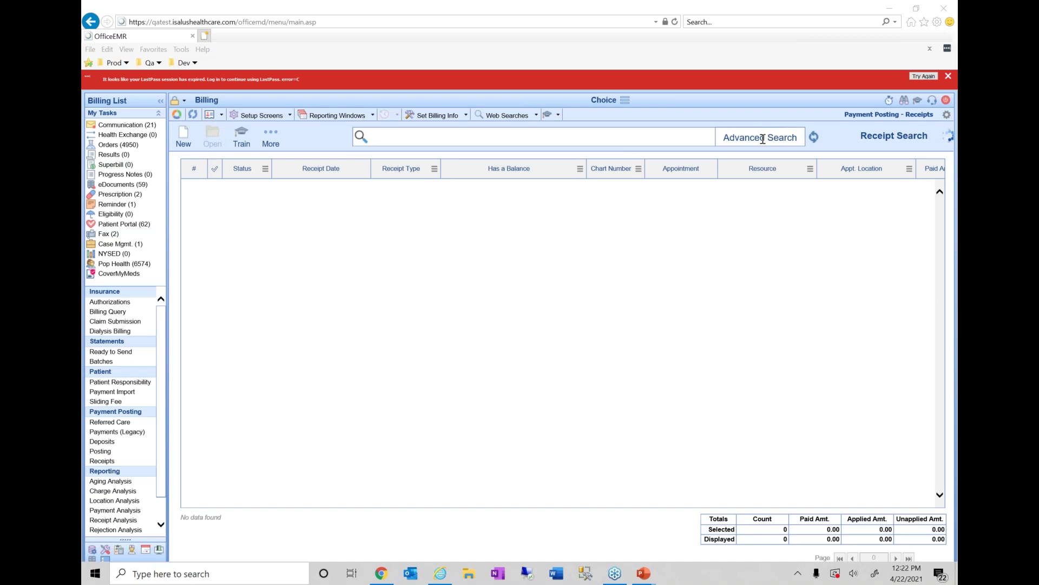
{"action": "left_click", "coordinate": [762, 139]}
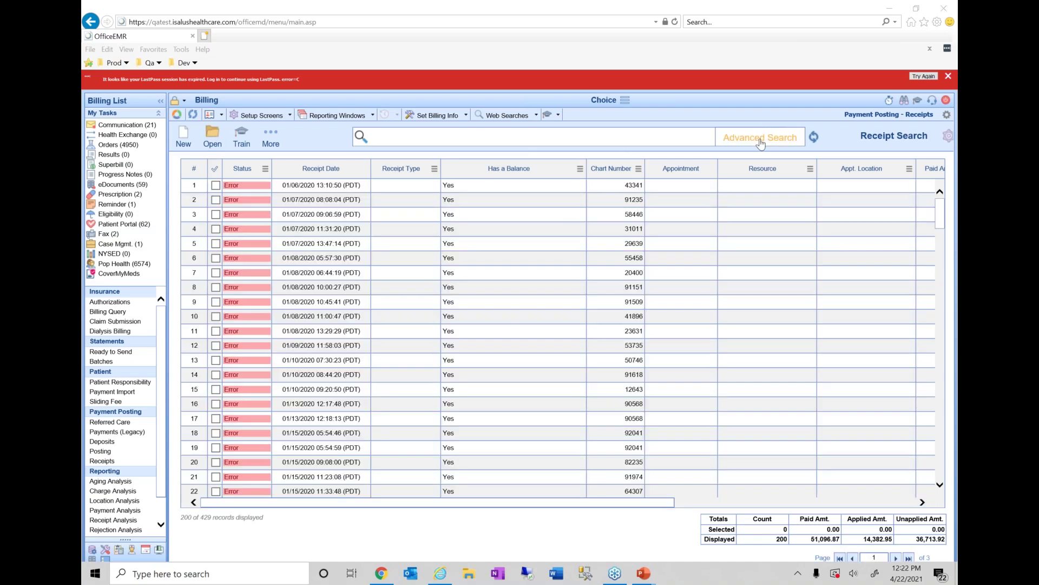
- Filter receipts to Receipt Date 04/22/2021 and open the completed $2.00 MyMedicalLocker receipt
{"action": "left_click", "coordinate": [761, 139]}
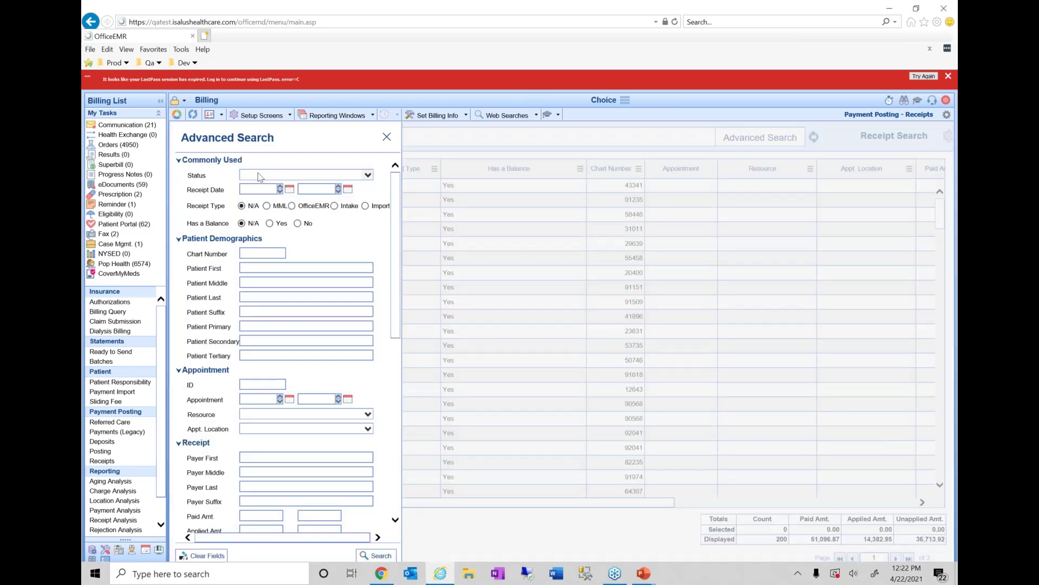
{"action": "left_click", "coordinate": [259, 191]}
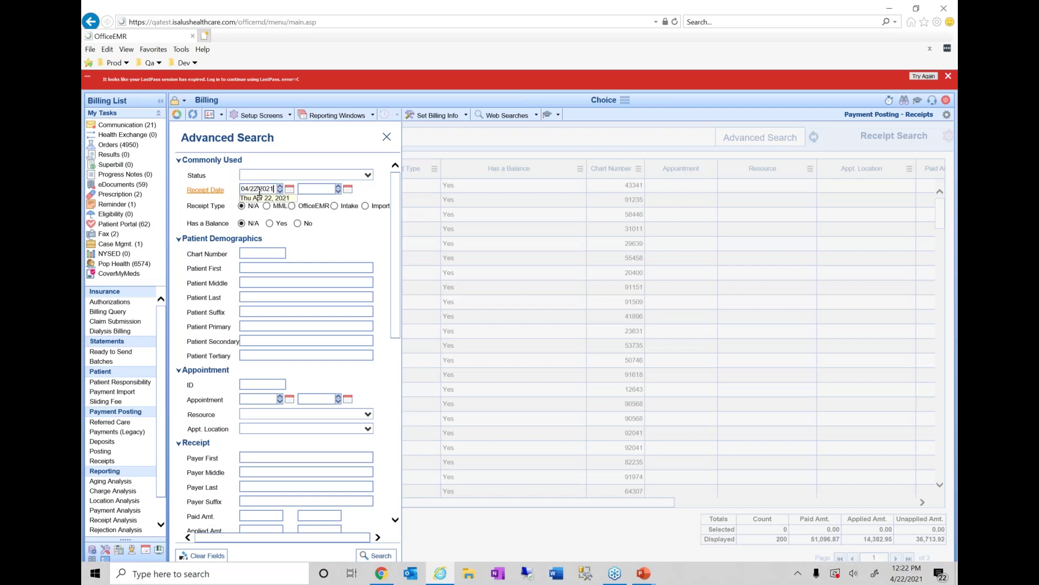
{"action": "left_click", "coordinate": [319, 188]}
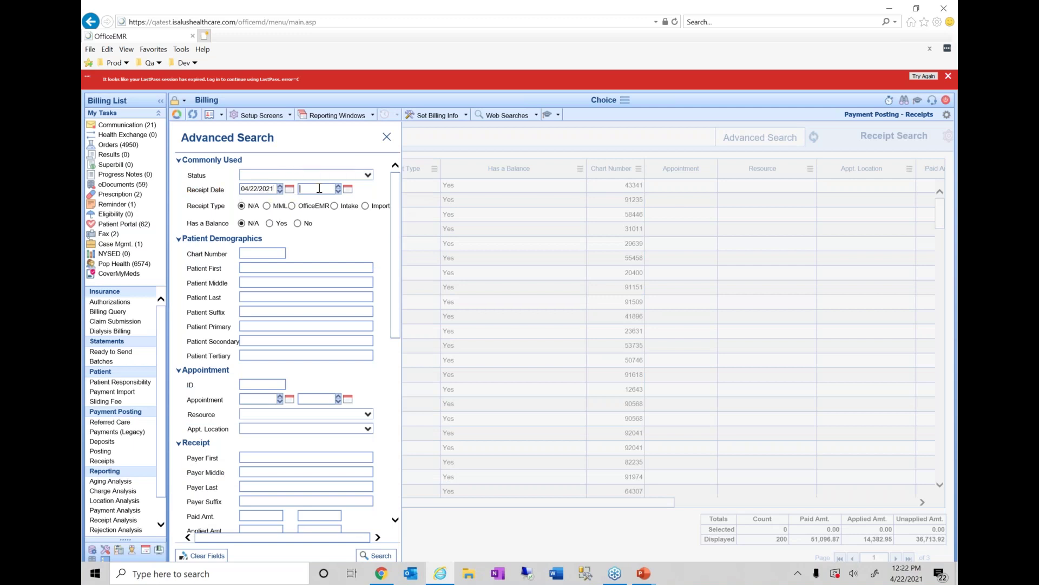
{"action": "left_click", "coordinate": [379, 555]}
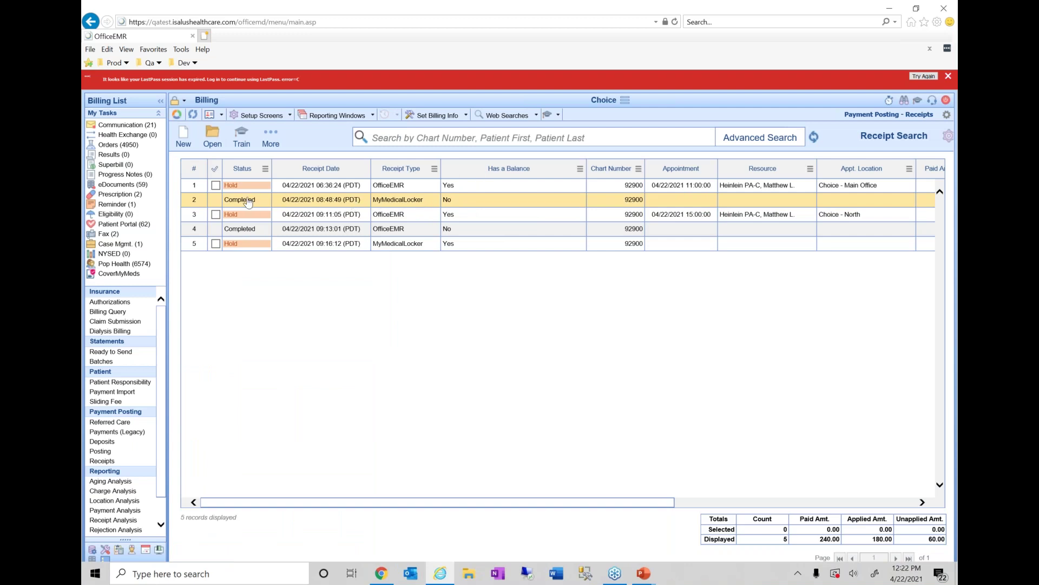
{"action": "left_click", "coordinate": [332, 203]}
{"action": "double_click", "coordinate": [332, 203]}
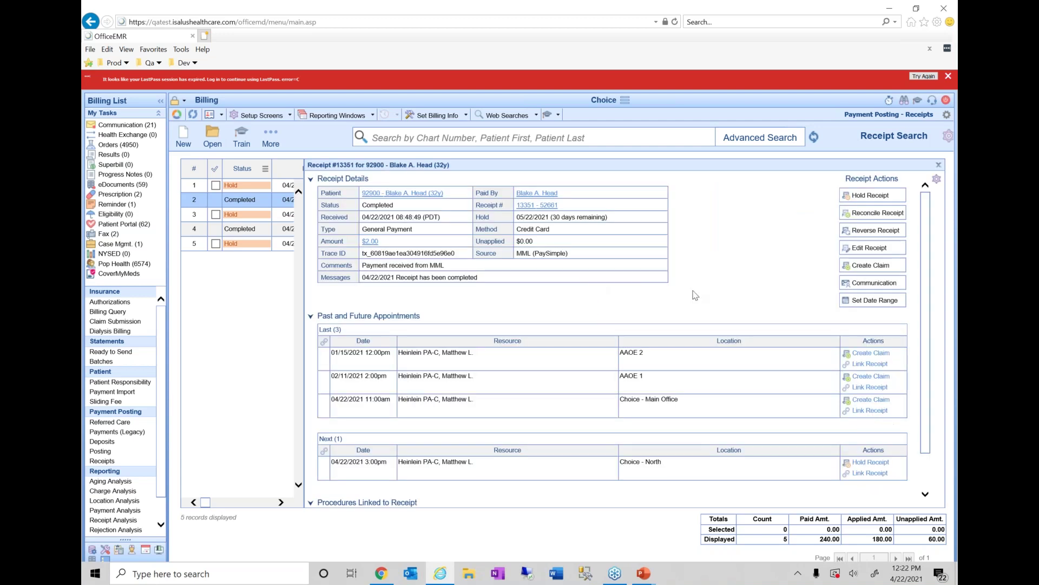
- Scroll through the $2.00 MyMedicalLocker receipt's details to review them
{"action": "scroll", "coordinate": [695, 295], "scroll_direction": "down", "scroll_amount": 1}
{"action": "scroll", "coordinate": [695, 295], "scroll_direction": "up", "scroll_amount": 1}
- Reverse the $2.00 receipt with reason Incorrect Amount and a credit card refund
{"action": "left_click", "coordinate": [892, 233]}
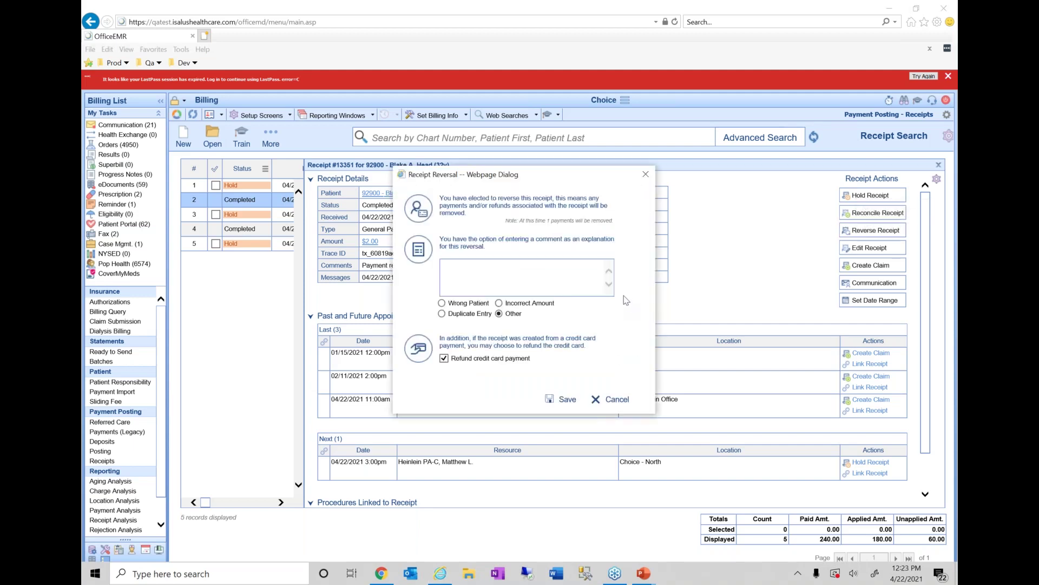
{"action": "left_click_drag", "start_coordinate": [515, 179], "coordinate": [685, 176]}
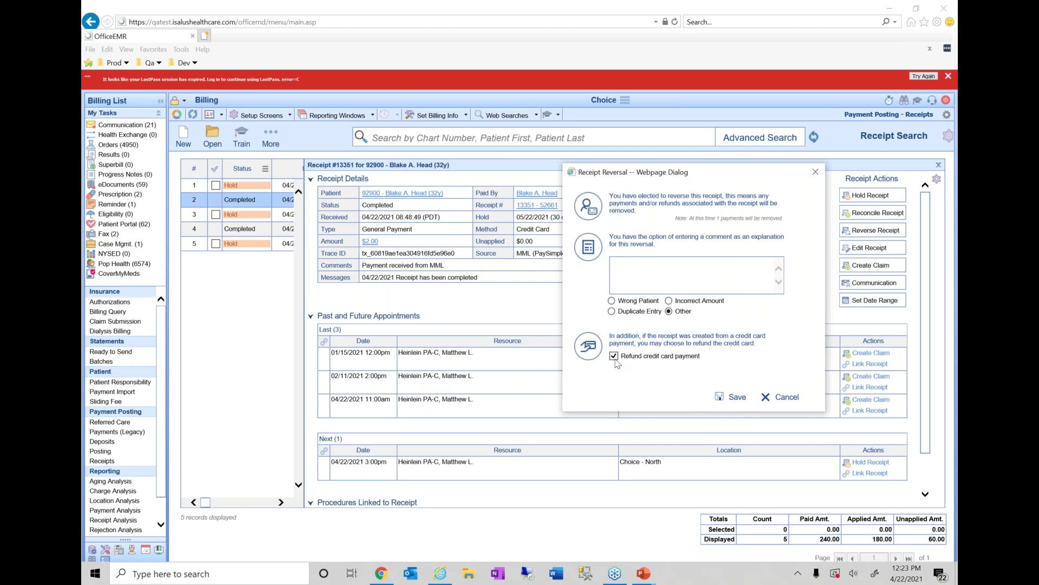
{"action": "left_click", "coordinate": [679, 269]}
{"action": "left_click", "coordinate": [648, 315]}
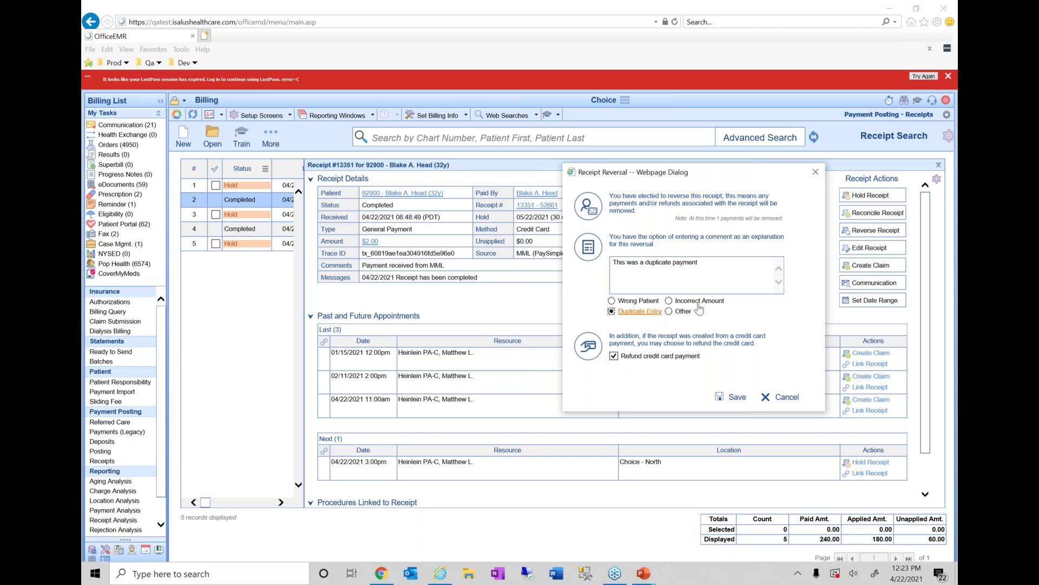
{"action": "left_click", "coordinate": [700, 303]}
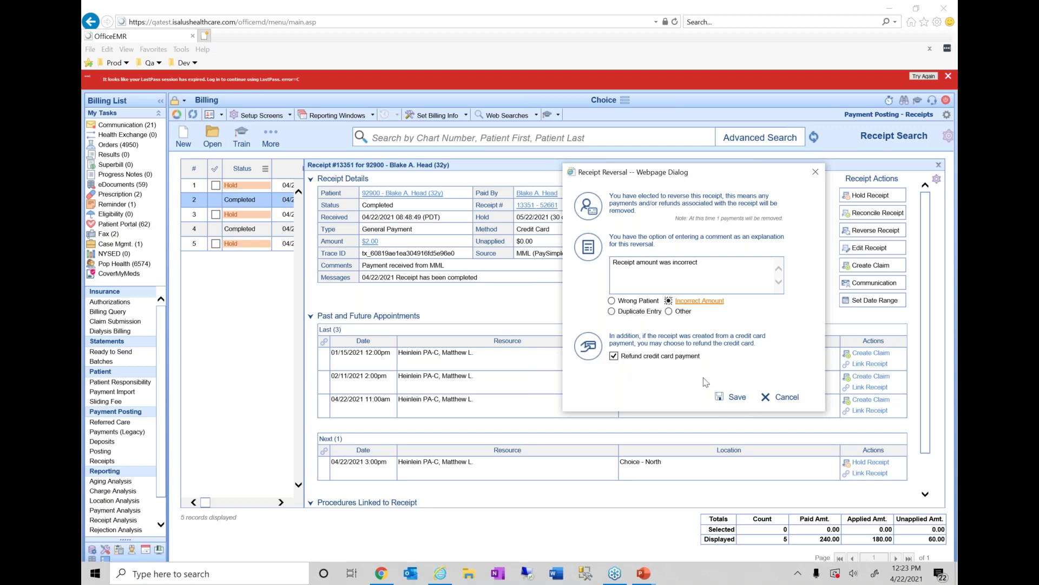
{"action": "left_click", "coordinate": [730, 400]}
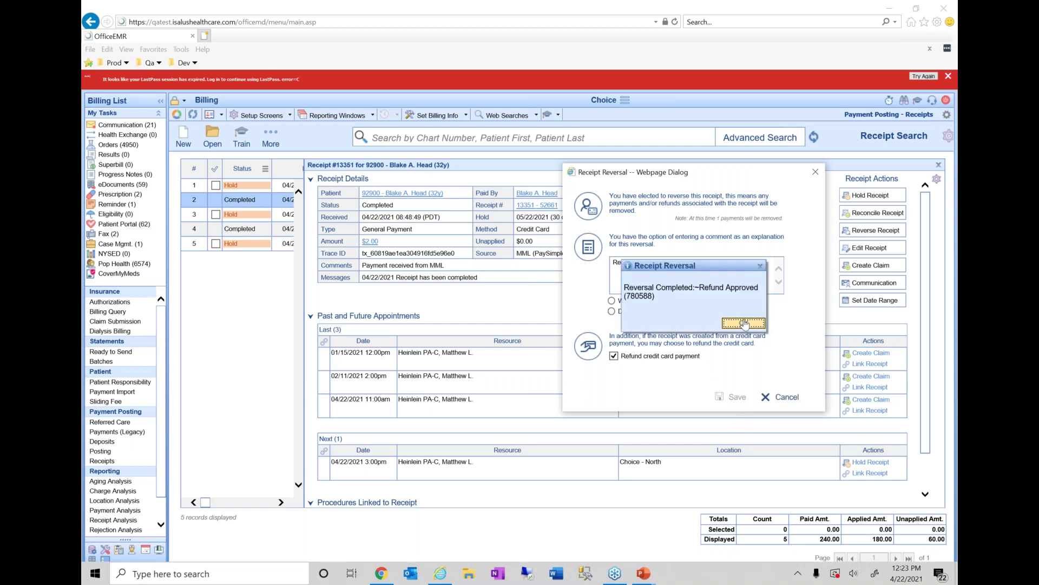
{"action": "left_click", "coordinate": [744, 325]}
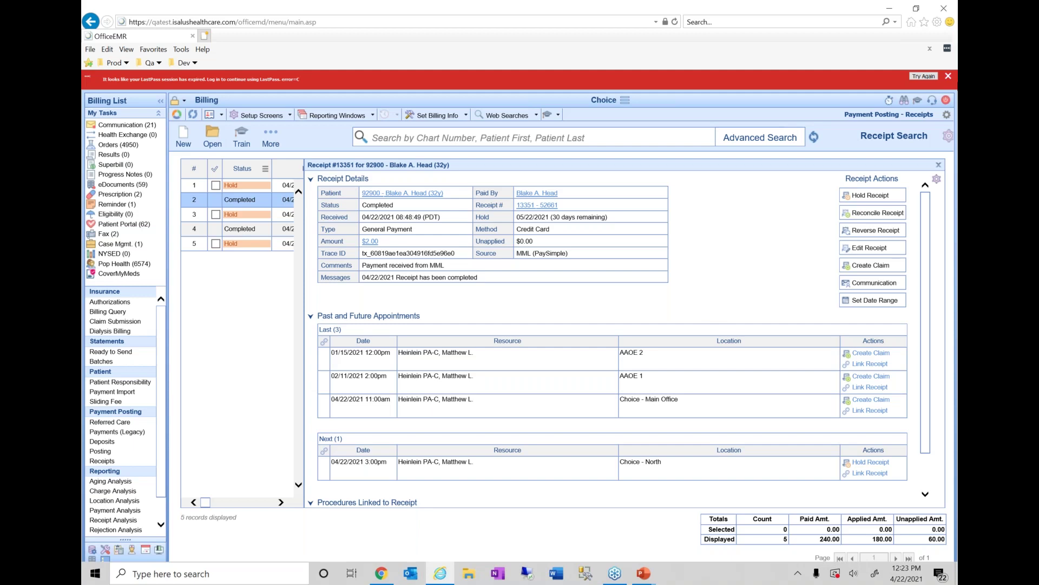
{"action": "left_click", "coordinate": [950, 37]}
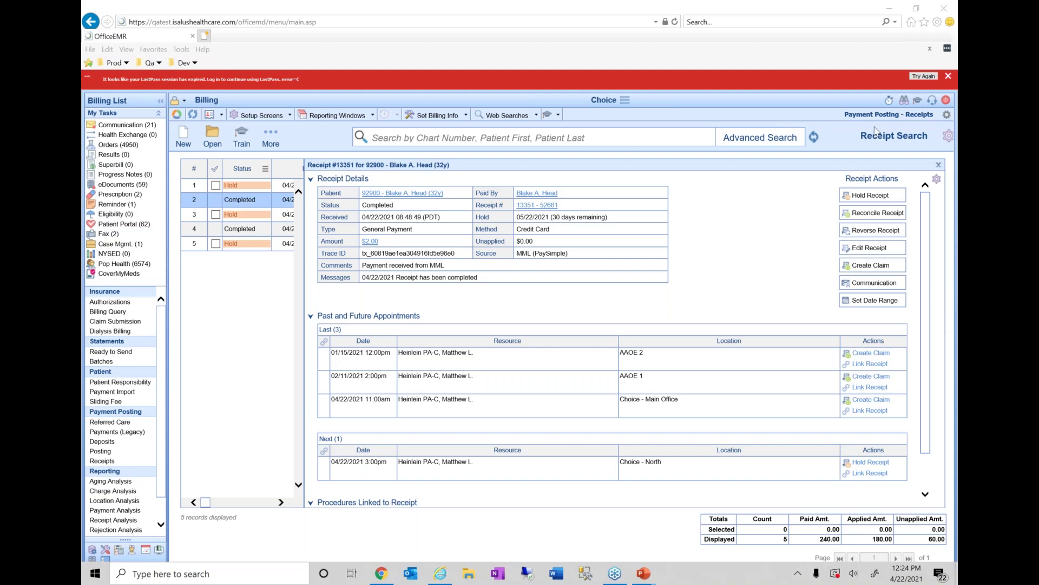
{"action": "left_click", "coordinate": [786, 41]}
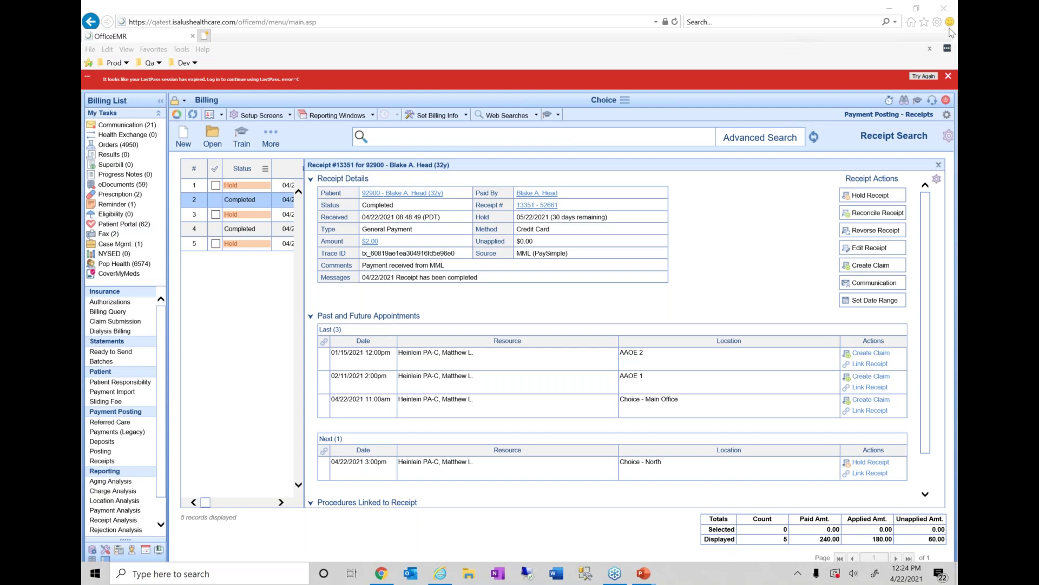
- Search receipts by the MML receipt type, listing three MyMedicalLocker receipts
{"action": "left_click", "coordinate": [938, 164]}
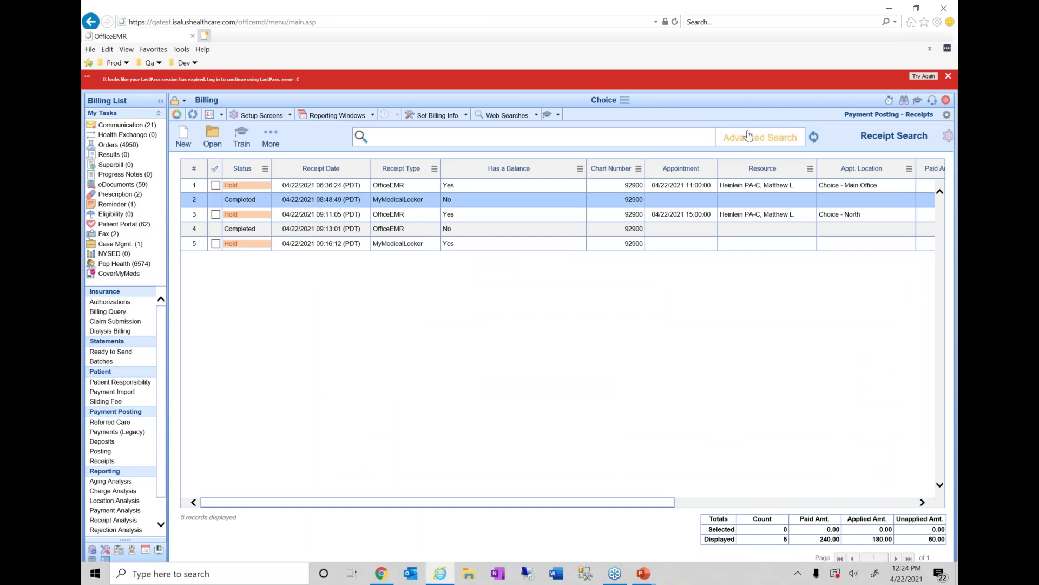
{"action": "left_click", "coordinate": [749, 136]}
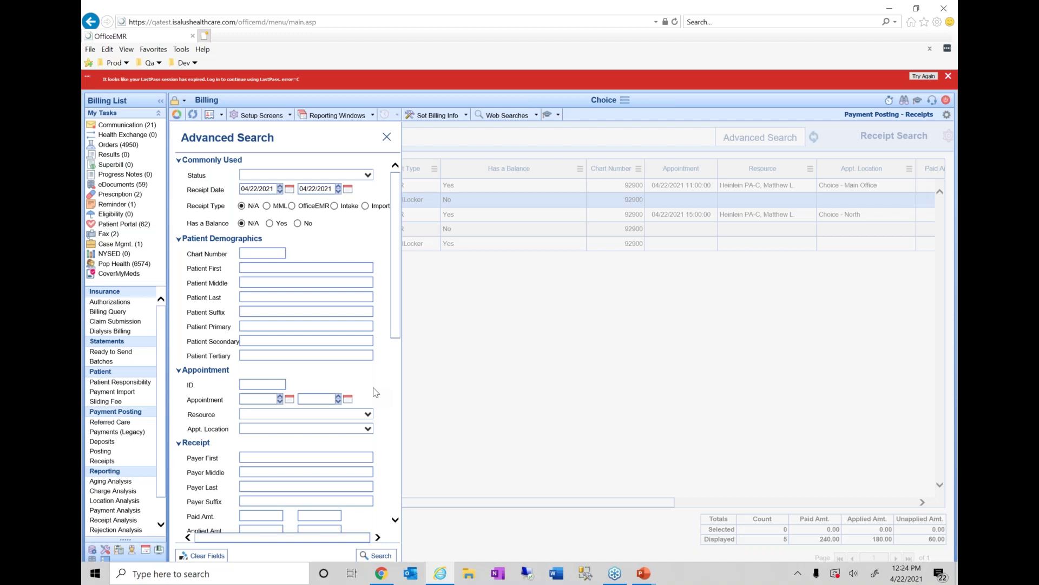
{"action": "left_click", "coordinate": [266, 205]}
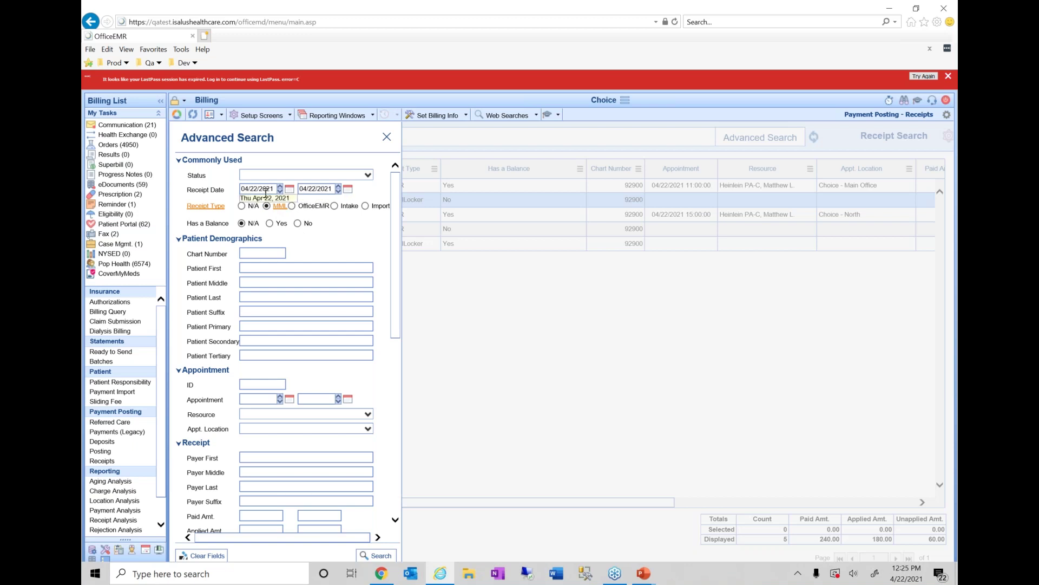
{"action": "left_click", "coordinate": [387, 555]}
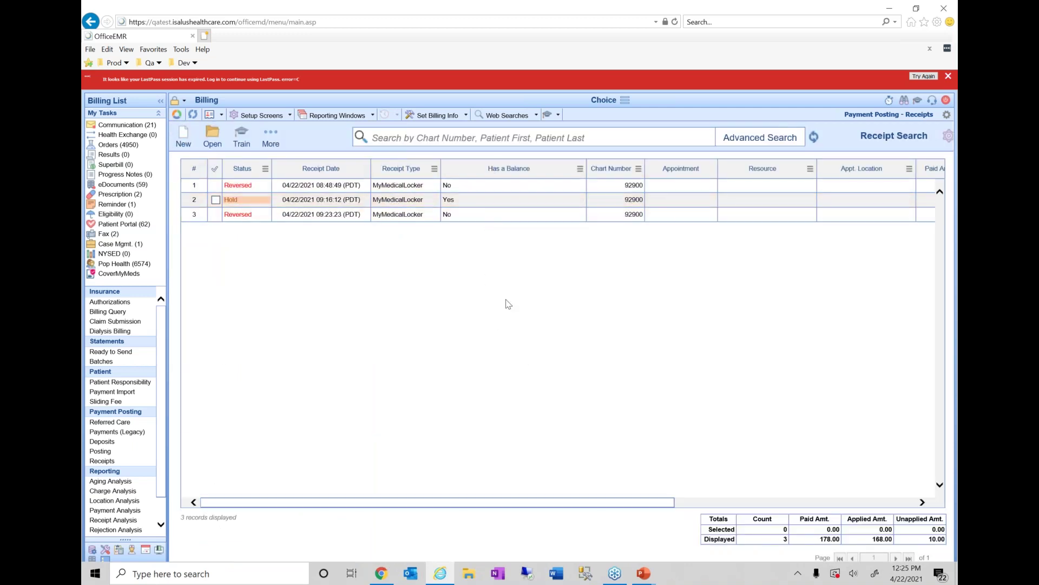
{"action": "scroll", "coordinate": [508, 303], "scroll_direction": "right", "scroll_amount": 5}
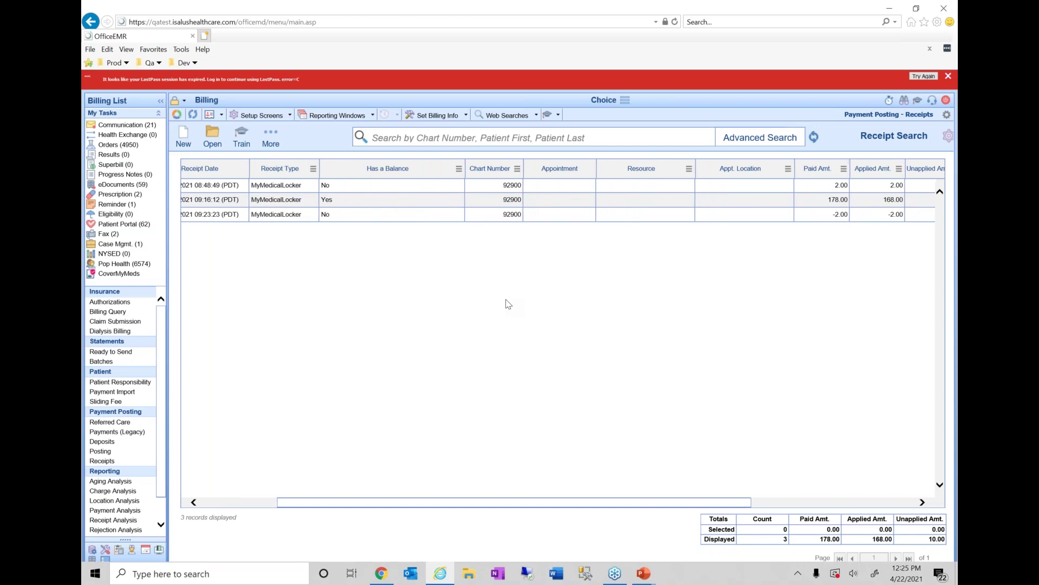
{"action": "scroll", "coordinate": [507, 304], "scroll_direction": "left", "scroll_amount": 5}
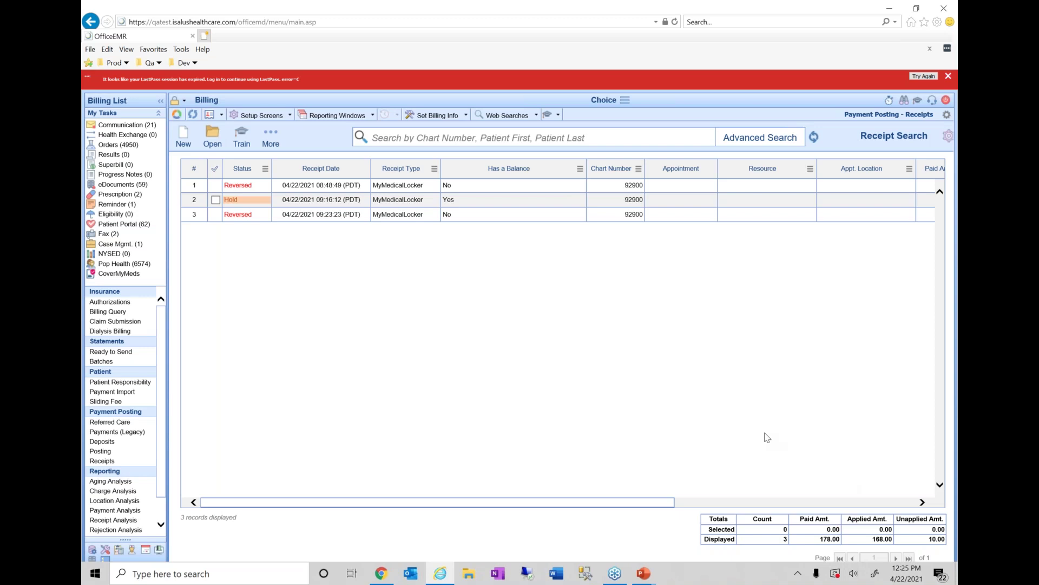
{"action": "left_click", "coordinate": [543, 201]}
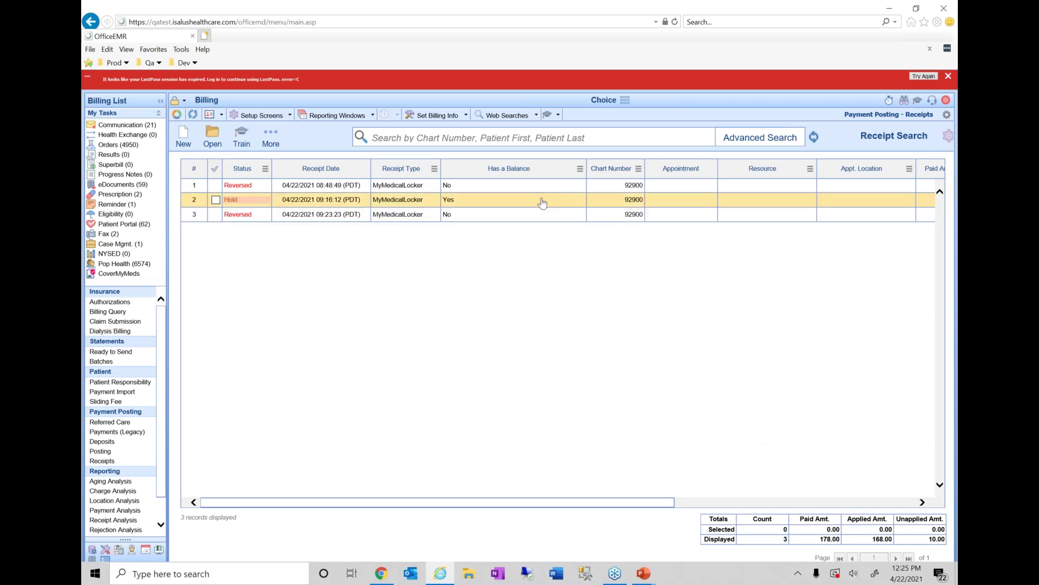
- View the on-hold $178.00 receipt, held until 05/22/2021 with $10.00 unapplied
{"action": "double_click", "coordinate": [542, 201]}
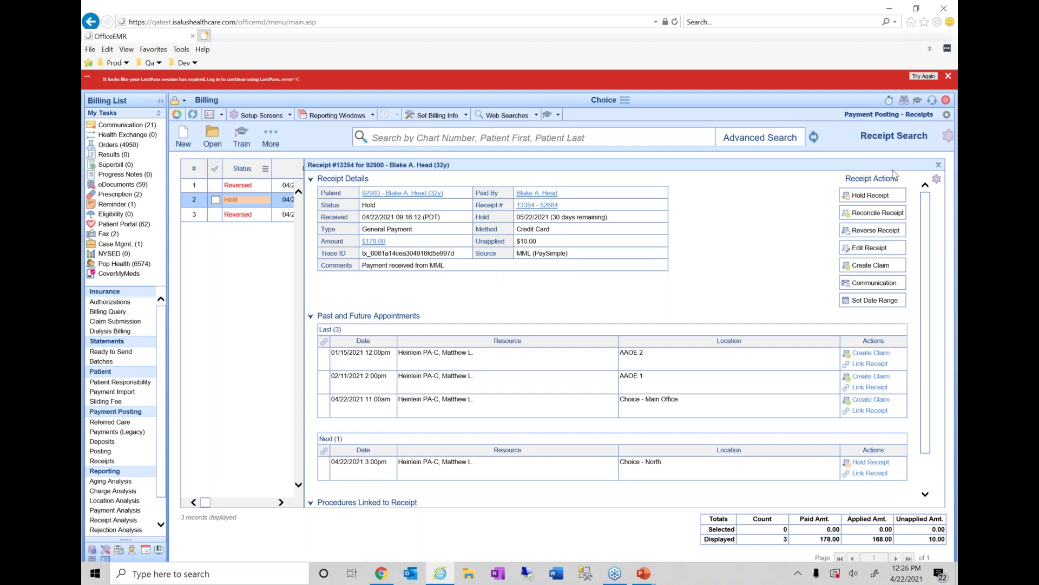
{"action": "left_click", "coordinate": [951, 185]}
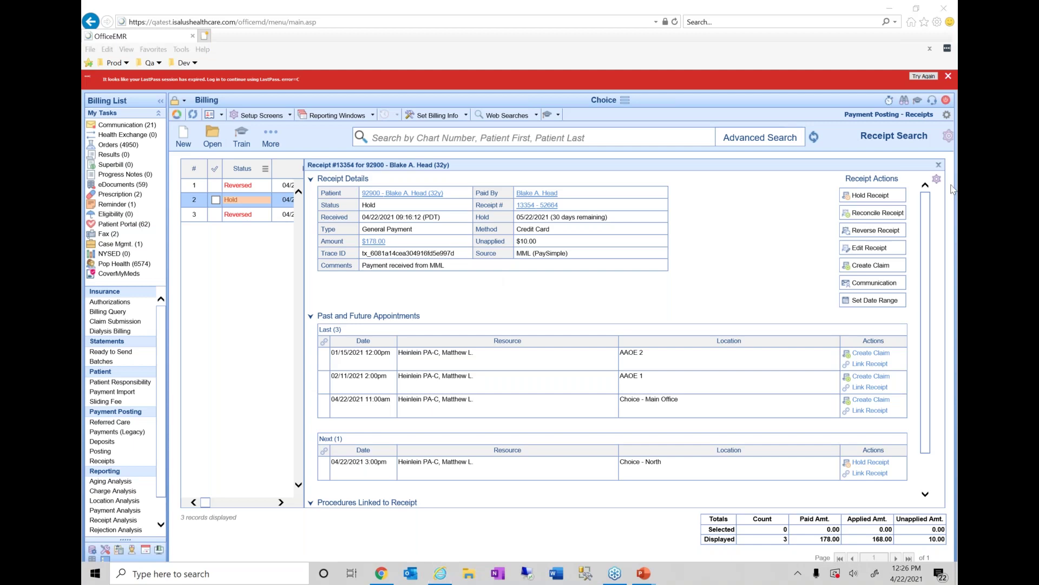
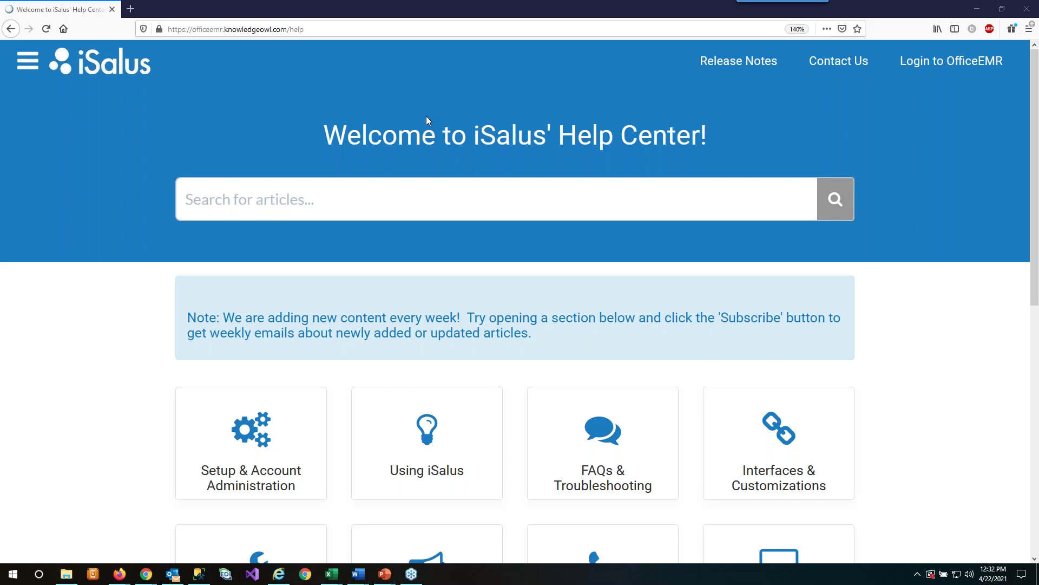
- Navigate Using iSalus > Billing > Statements to the Statement Guides article listing five guides
{"action": "left_click", "coordinate": [459, 470]}
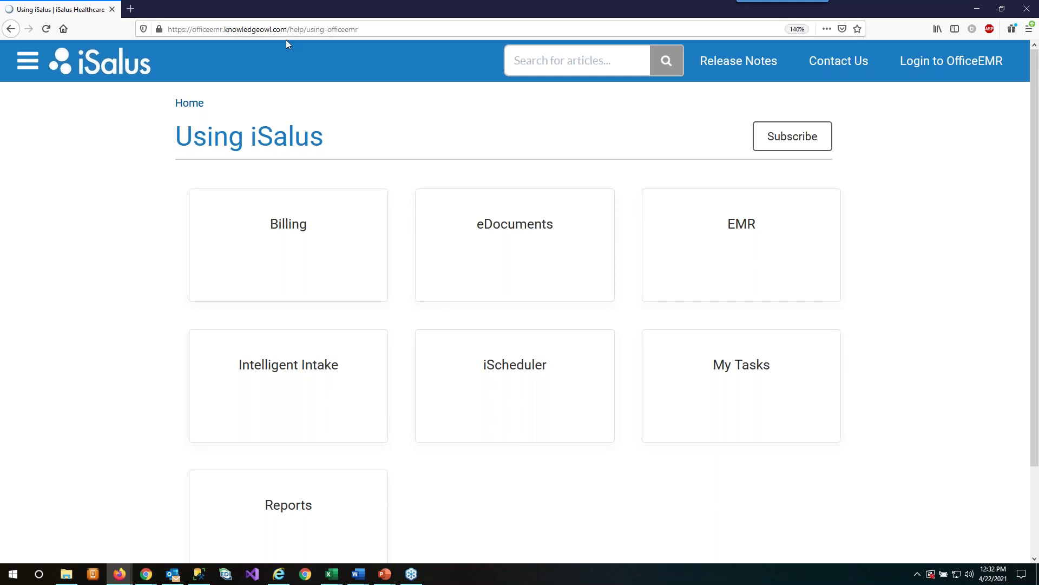
{"action": "left_click", "coordinate": [313, 236]}
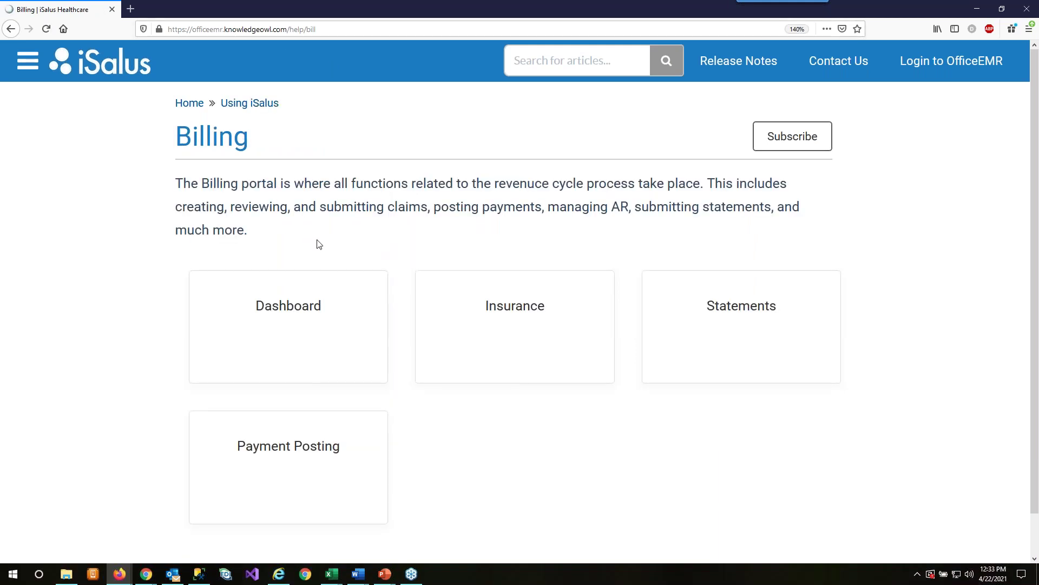
{"action": "left_click", "coordinate": [738, 307]}
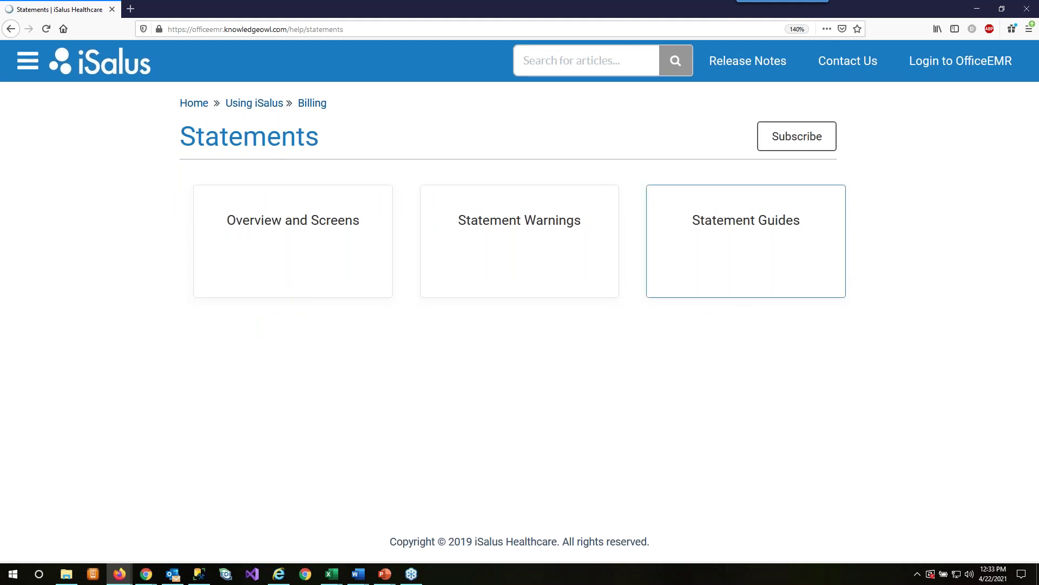
{"action": "left_click", "coordinate": [739, 263]}
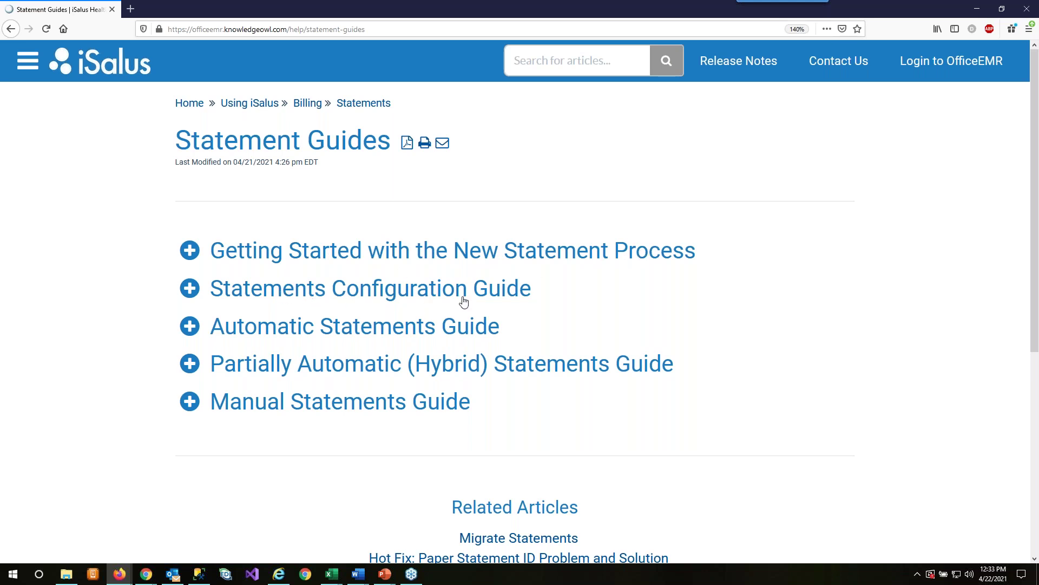
- Expand 'Getting Started with the New Statement Process' to show its three preparation steps and guide links
{"action": "left_click", "coordinate": [193, 252]}
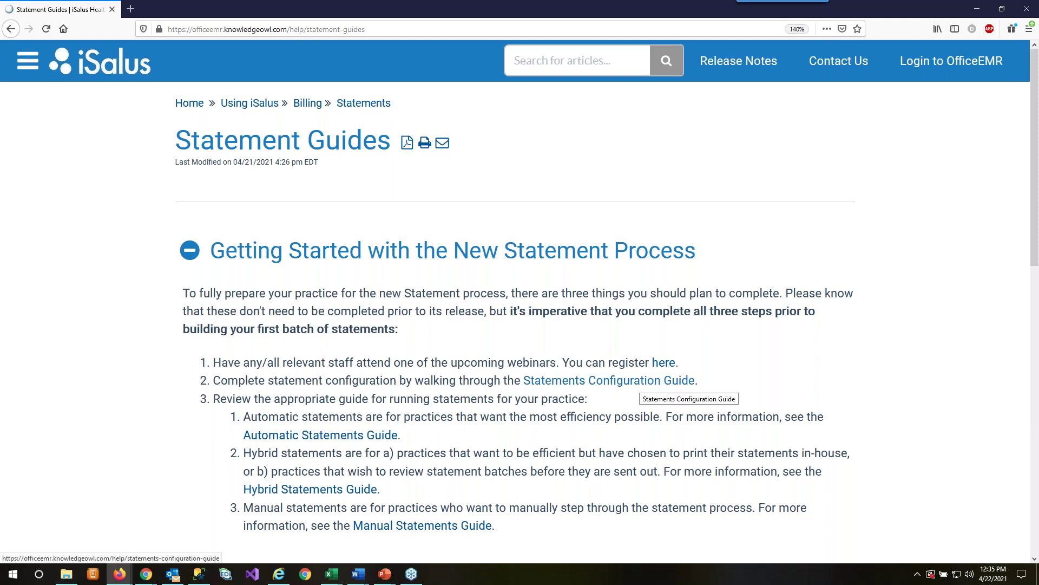
{"action": "scroll", "coordinate": [641, 385], "scroll_direction": "down", "scroll_amount": 6}
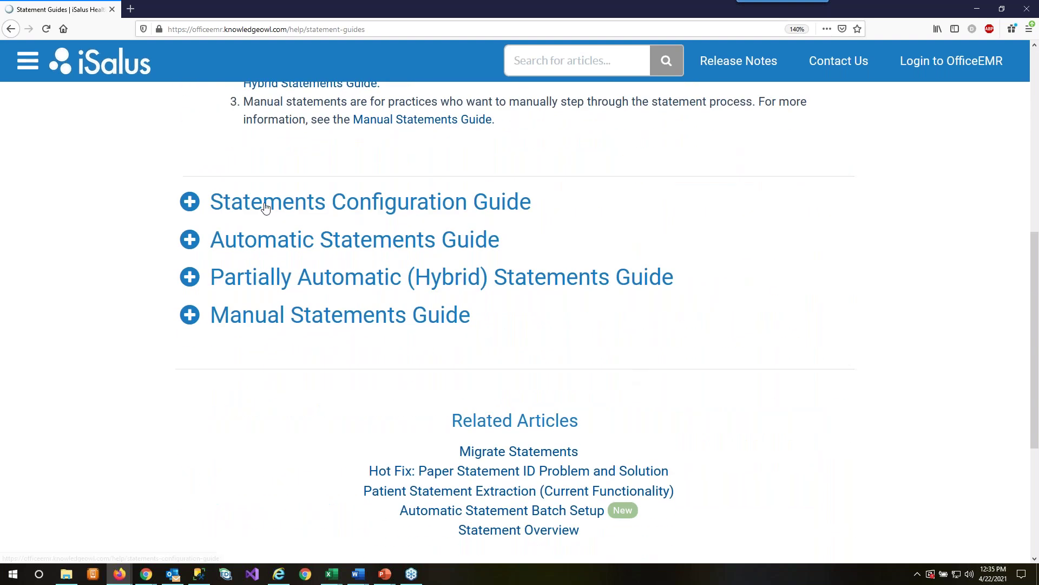
- Expand the Statements Configuration Guide and read its setup steps and Statement Setup Screen questions
{"action": "left_click", "coordinate": [190, 205]}
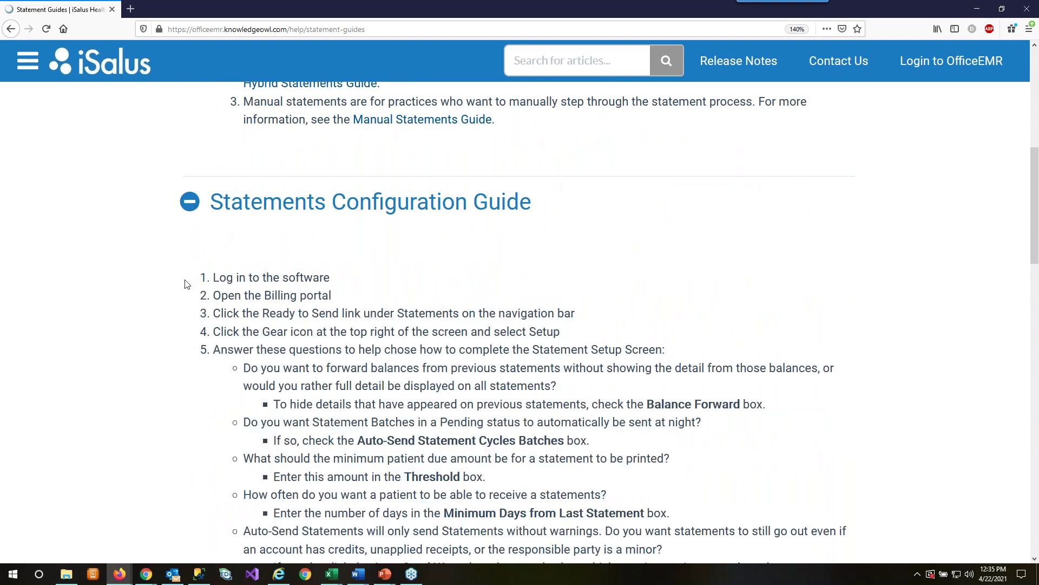
{"action": "scroll", "coordinate": [184, 285], "scroll_direction": "down", "scroll_amount": 2}
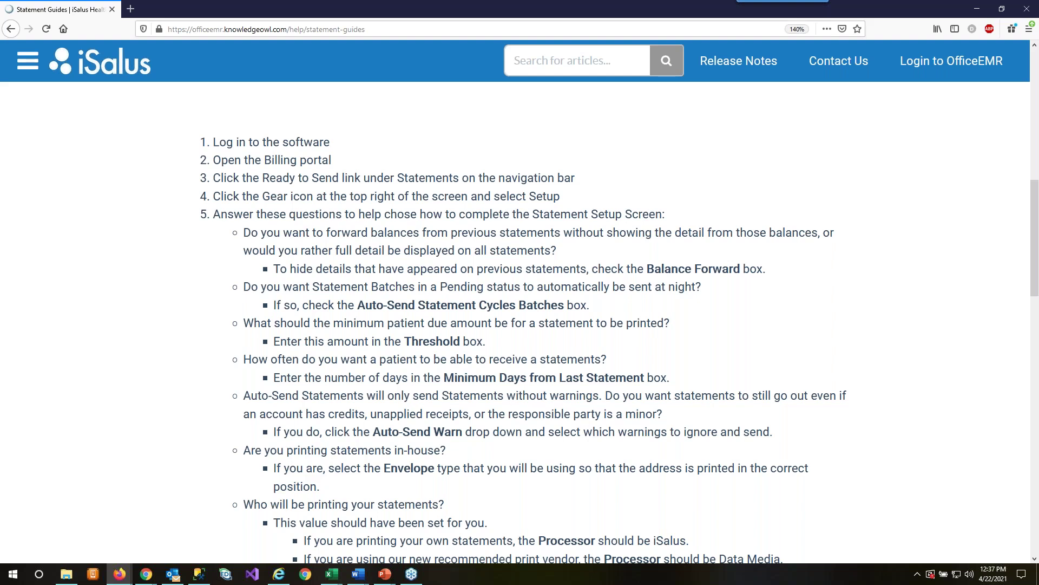
{"action": "scroll", "coordinate": [394, 337], "scroll_direction": "up", "scroll_amount": 8}
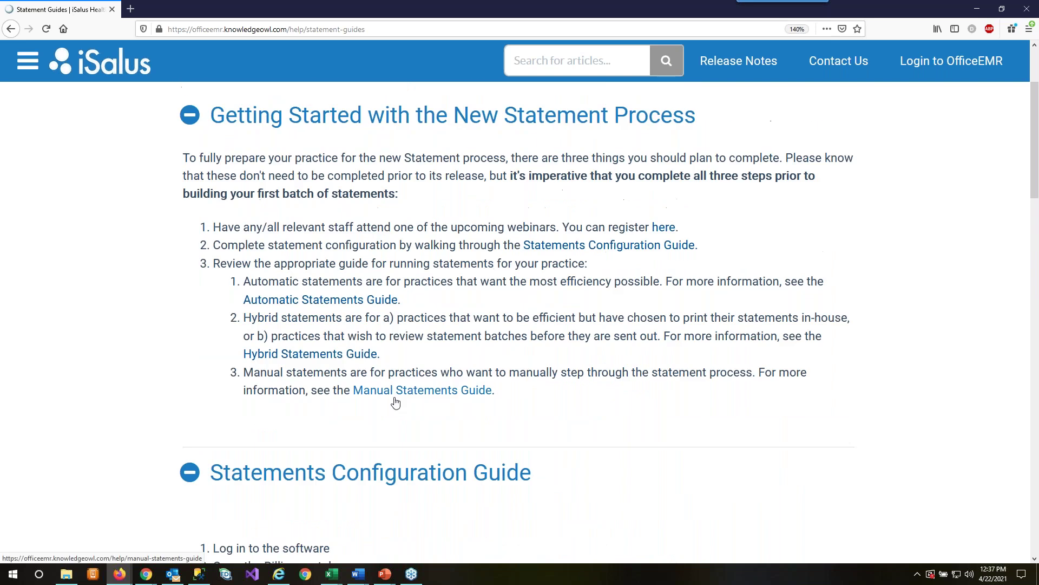
{"action": "scroll", "coordinate": [396, 401], "scroll_direction": "up", "scroll_amount": 3}
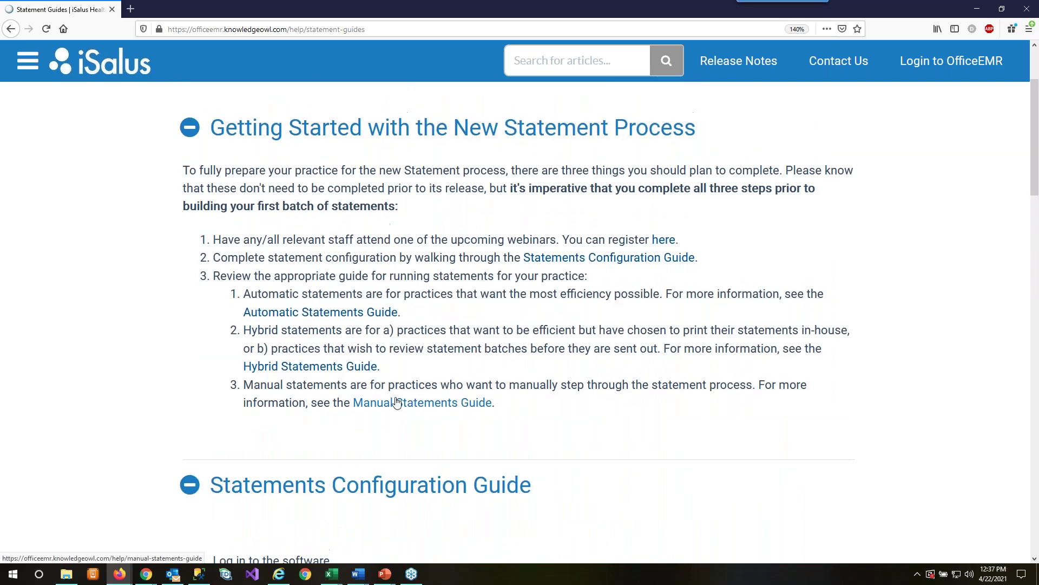
- Return to Statement Guides via the Statements breadcrumb and expand the Manual Statements Guide
{"action": "left_click", "coordinate": [364, 104]}
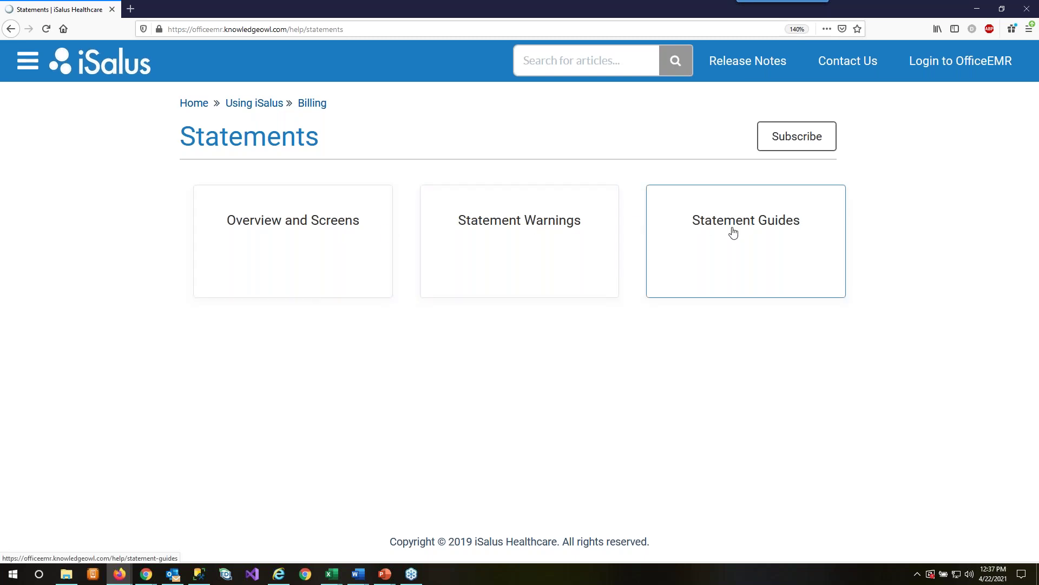
{"action": "left_click", "coordinate": [732, 233]}
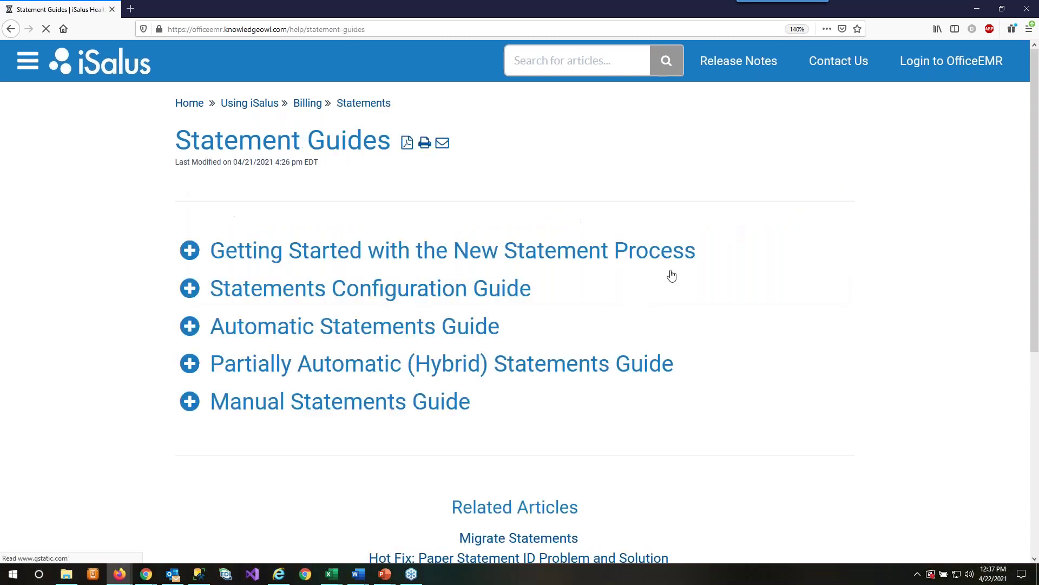
{"action": "left_click", "coordinate": [236, 405]}
- Read through the Manual Statements Guide, collapse it, and go back to the Statements category page
{"action": "scroll", "coordinate": [308, 453], "scroll_direction": "down", "scroll_amount": 7}
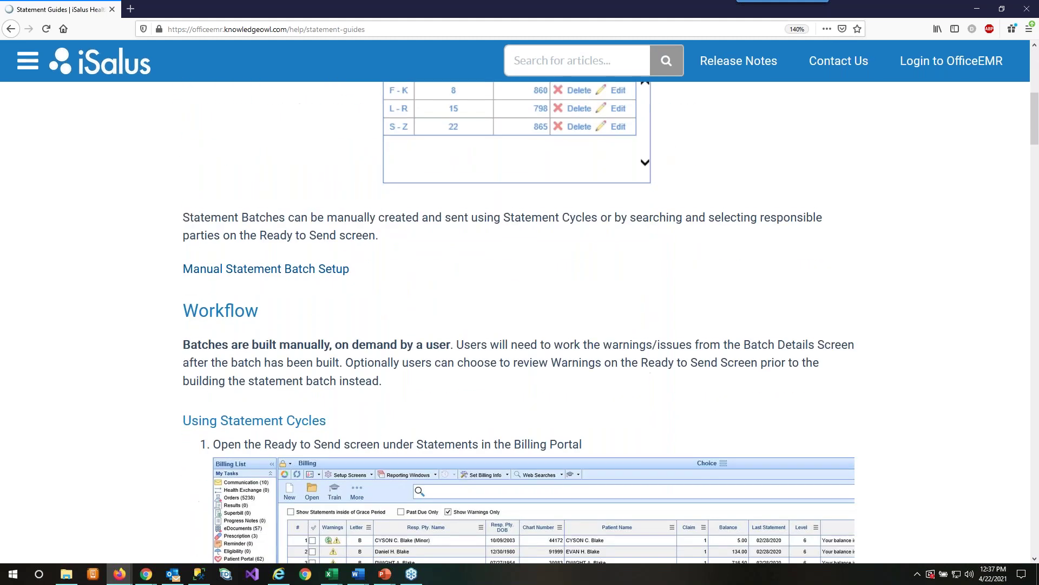
{"action": "scroll", "coordinate": [359, 417], "scroll_direction": "down", "scroll_amount": 5}
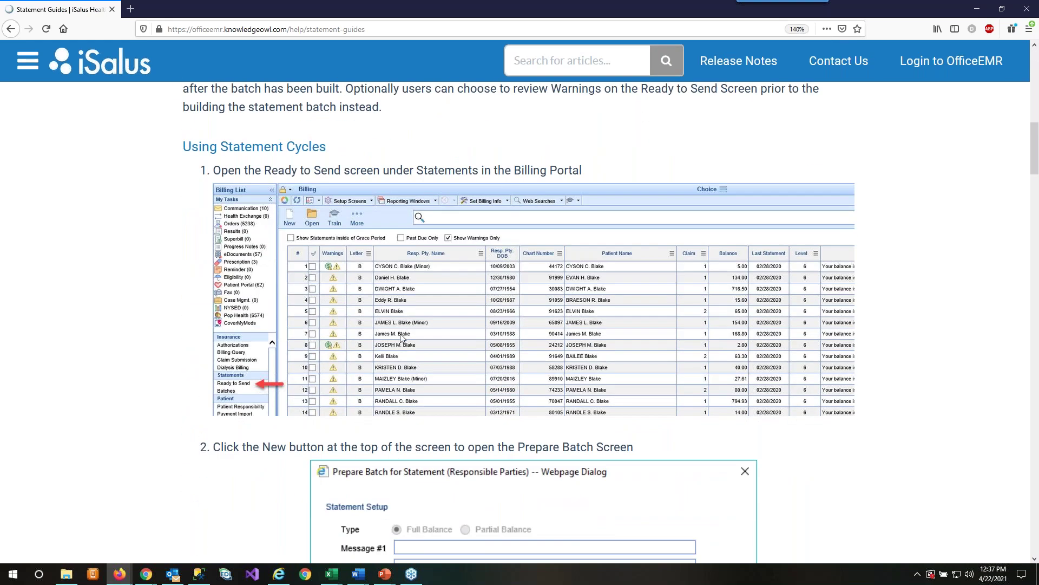
{"action": "scroll", "coordinate": [379, 293], "scroll_direction": "down", "scroll_amount": 7}
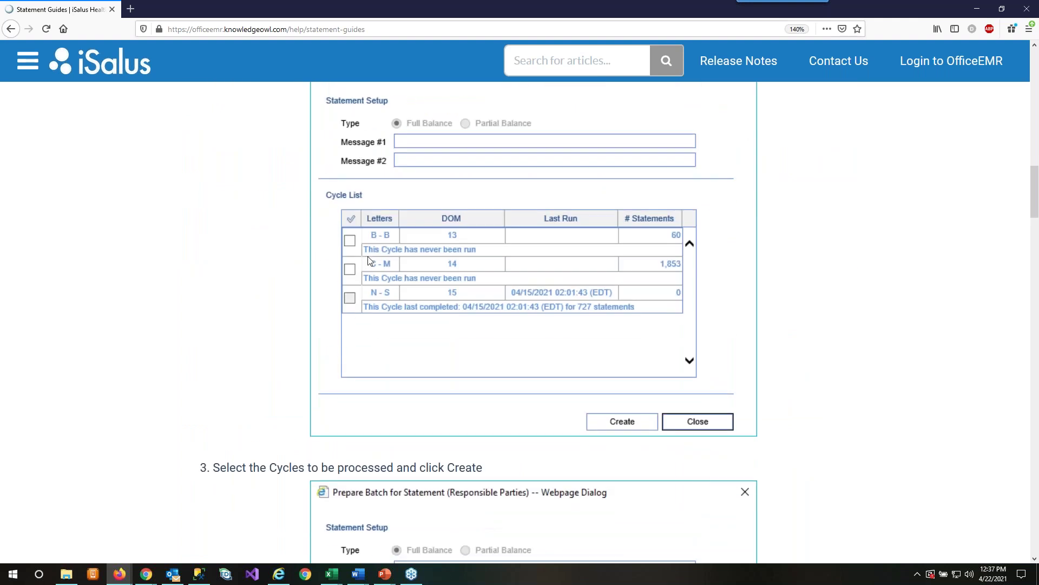
{"action": "scroll", "coordinate": [407, 233], "scroll_direction": "down", "scroll_amount": 7}
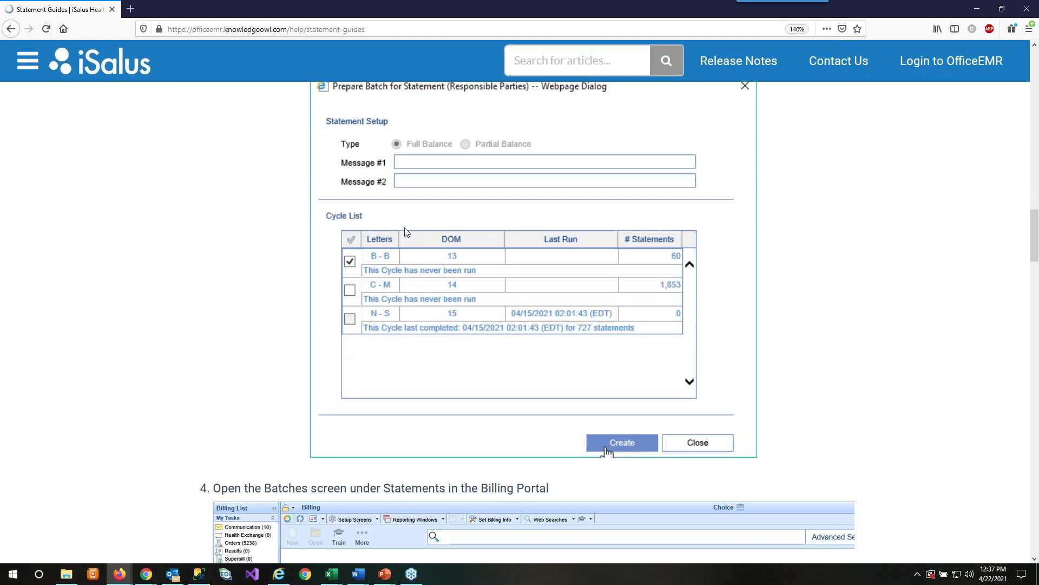
{"action": "scroll", "coordinate": [406, 231], "scroll_direction": "down", "scroll_amount": 12}
{"action": "scroll", "coordinate": [407, 233], "scroll_direction": "down", "scroll_amount": 5}
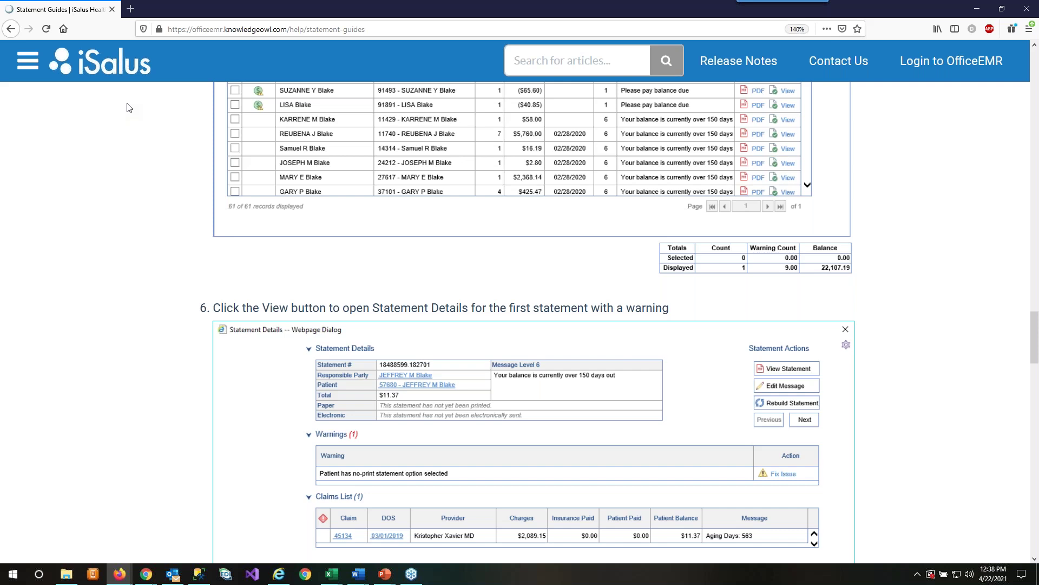
{"action": "scroll", "coordinate": [117, 340], "scroll_direction": "up", "scroll_amount": 5}
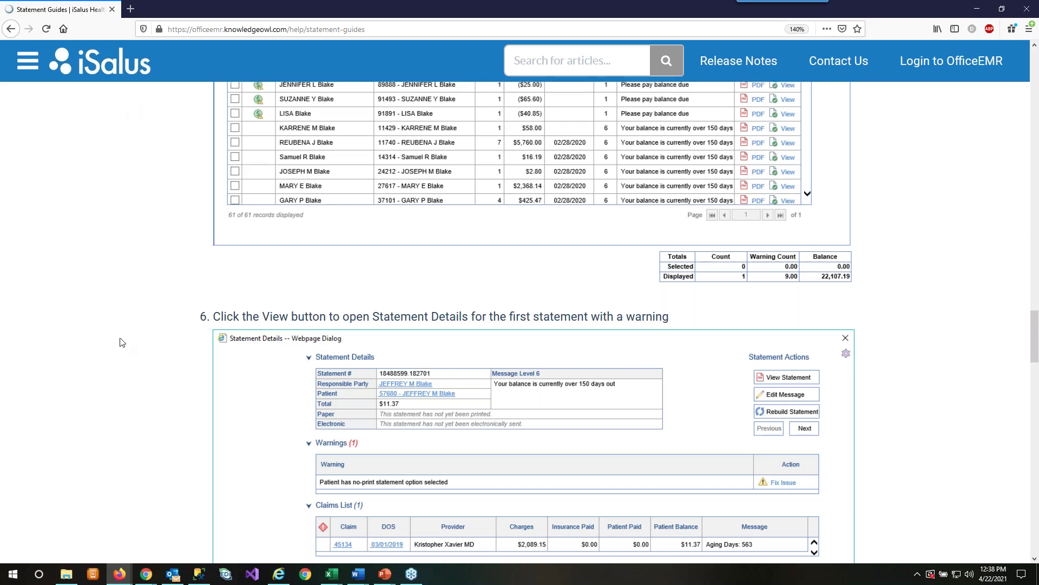
{"action": "scroll", "coordinate": [113, 340], "scroll_direction": "up", "scroll_amount": 20}
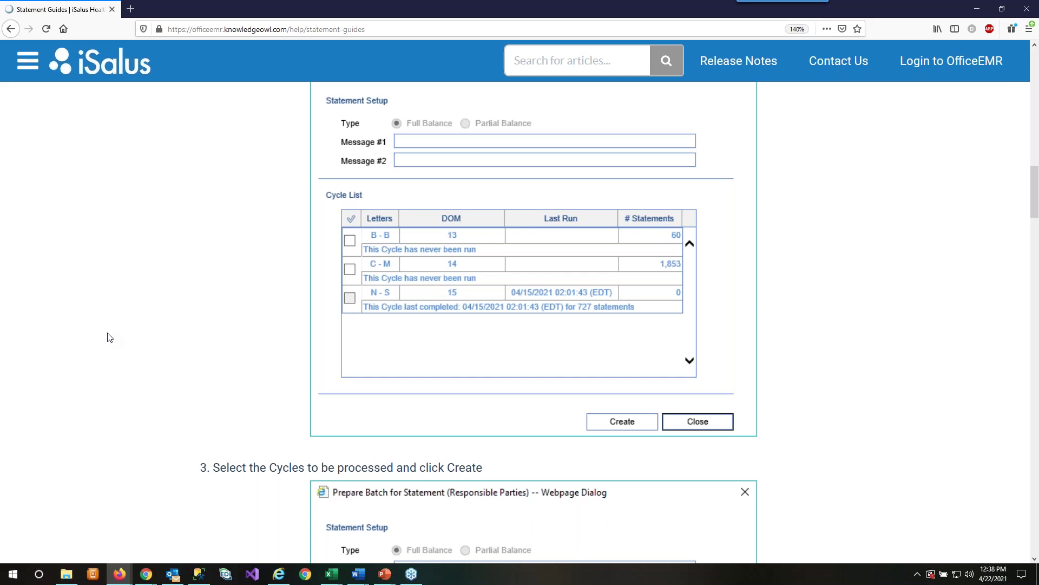
{"action": "scroll", "coordinate": [106, 337], "scroll_direction": "up", "scroll_amount": 15}
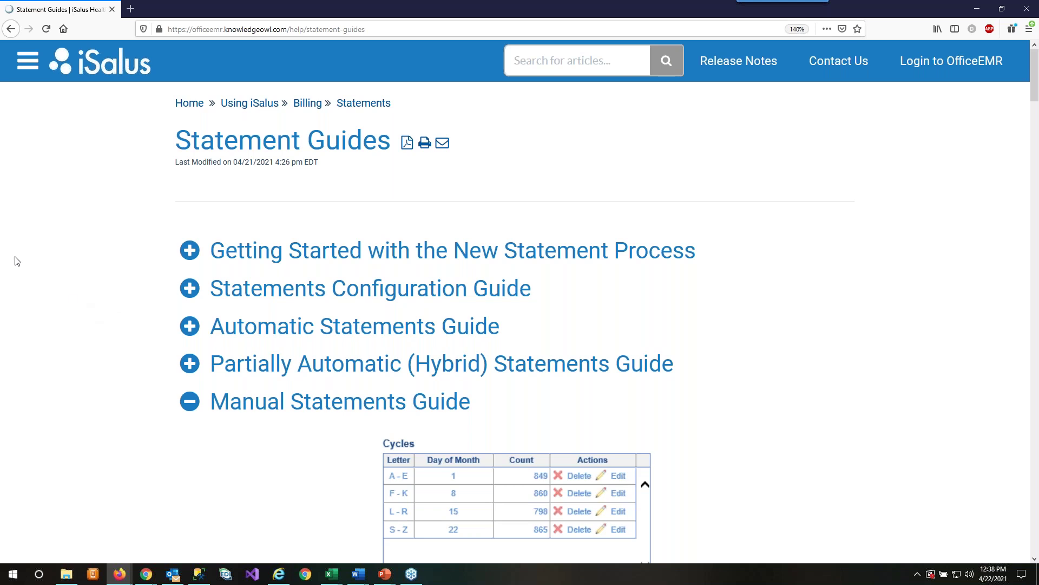
{"action": "left_click", "coordinate": [187, 405]}
{"action": "left_click", "coordinate": [368, 108]}
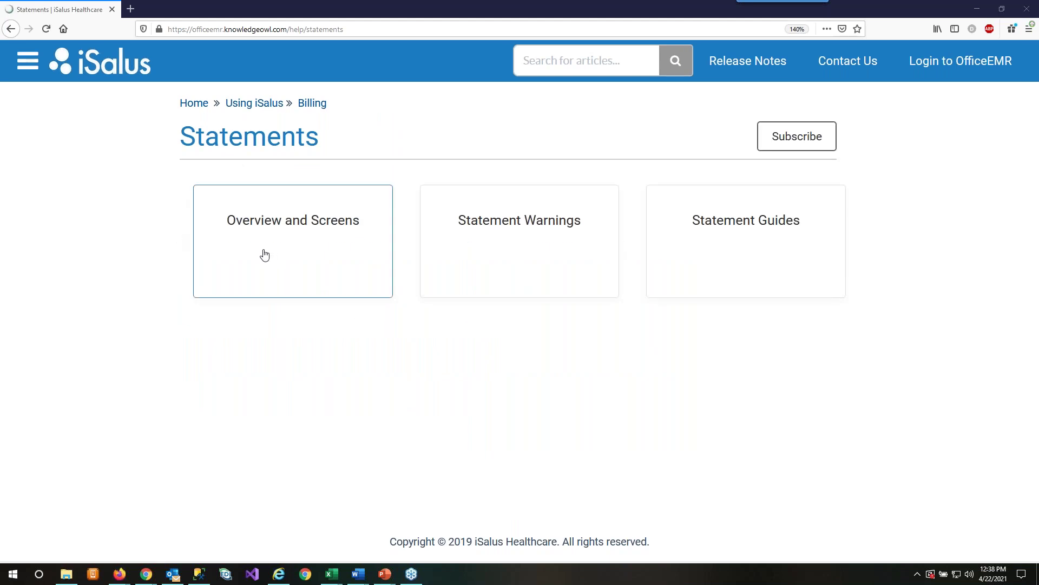
- Open the Overview and Screens article and expand its Statement Formats (Print/View) section
{"action": "left_click", "coordinate": [330, 244]}
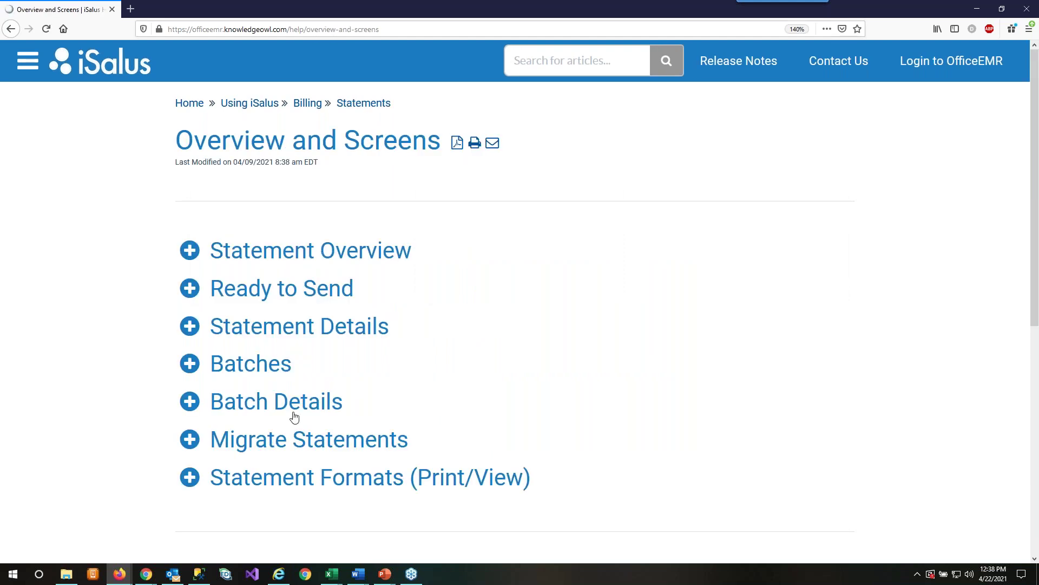
{"action": "left_click", "coordinate": [200, 478]}
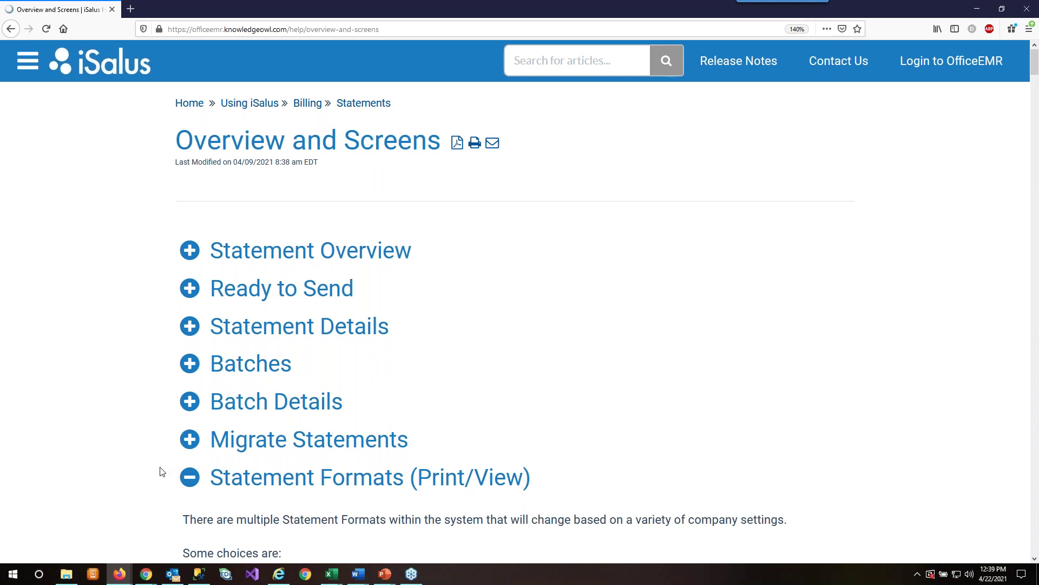
{"action": "scroll", "coordinate": [160, 472], "scroll_direction": "down", "scroll_amount": 5}
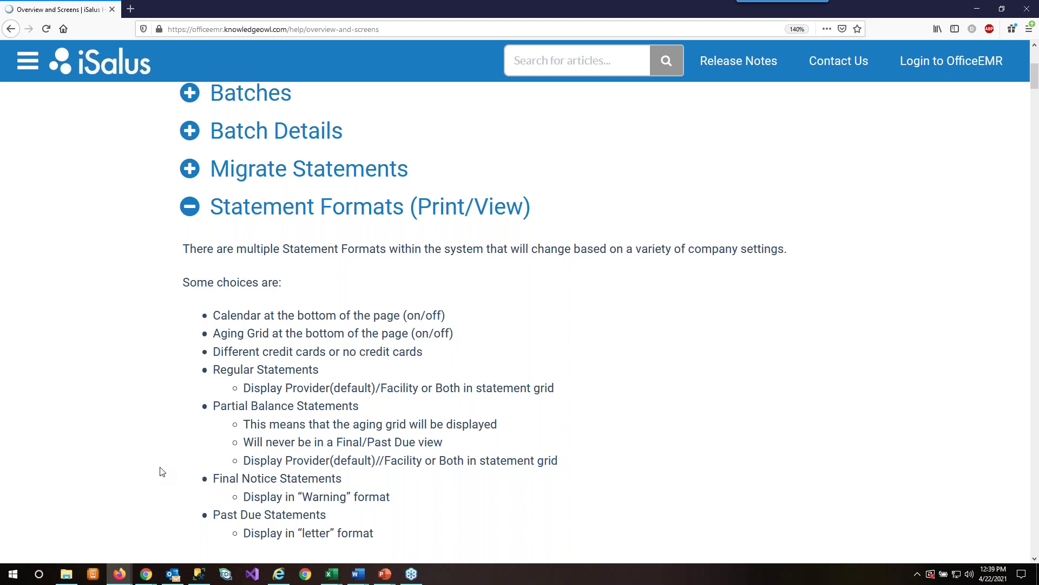
{"action": "scroll", "coordinate": [139, 431], "scroll_direction": "down", "scroll_amount": 7}
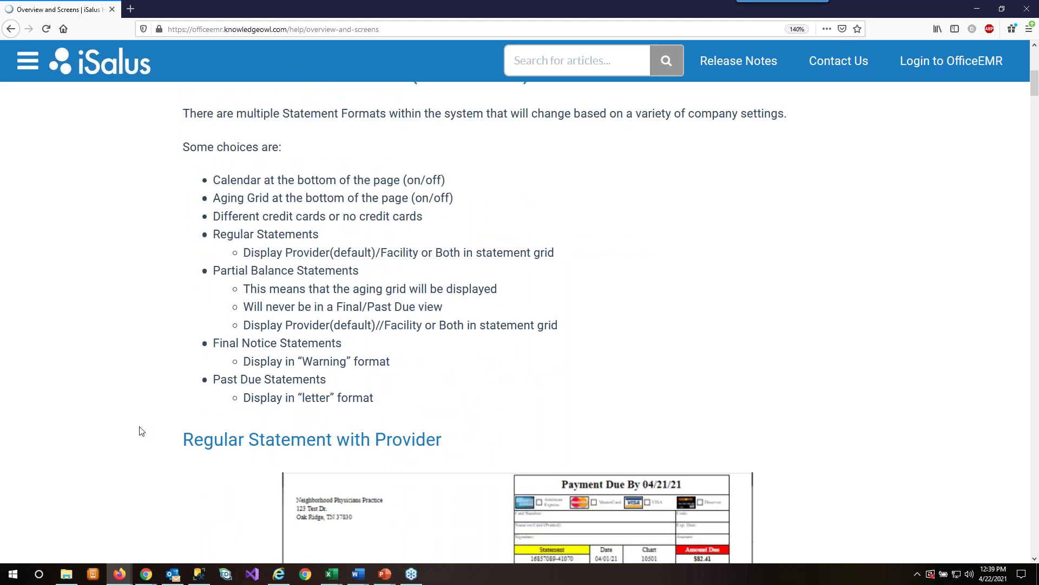
{"action": "scroll", "coordinate": [139, 431], "scroll_direction": "down", "scroll_amount": 3}
- Scroll through the sample regular and final notice statements to Final Notice without Credit Cards
{"action": "scroll", "coordinate": [139, 431], "scroll_direction": "up", "scroll_amount": 3}
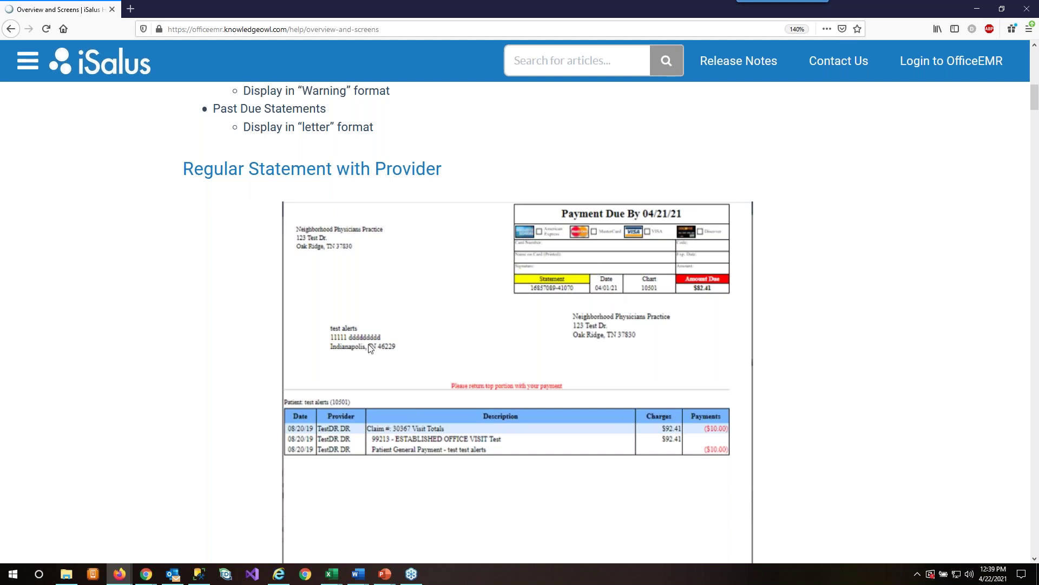
{"action": "scroll", "coordinate": [370, 349], "scroll_direction": "down", "scroll_amount": 2}
{"action": "scroll", "coordinate": [368, 345], "scroll_direction": "down", "scroll_amount": 1}
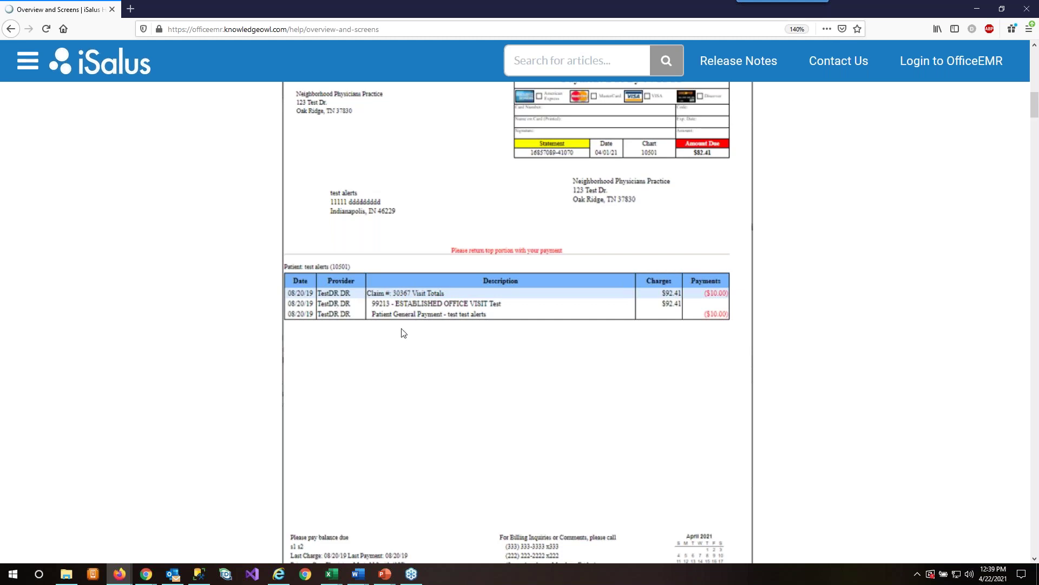
{"action": "scroll", "coordinate": [404, 333], "scroll_direction": "down", "scroll_amount": 10}
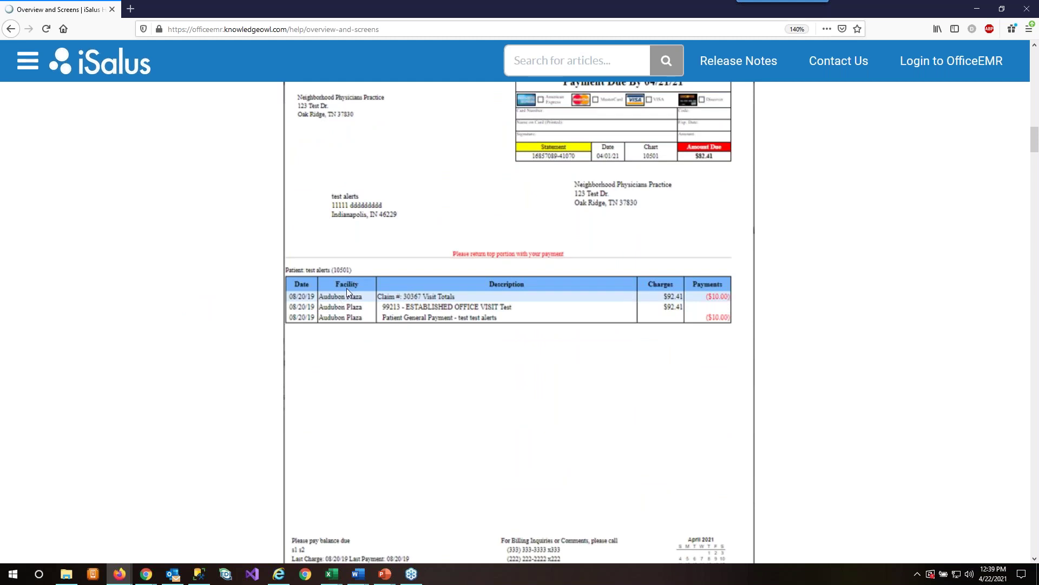
{"action": "scroll", "coordinate": [349, 292], "scroll_direction": "down", "scroll_amount": 7}
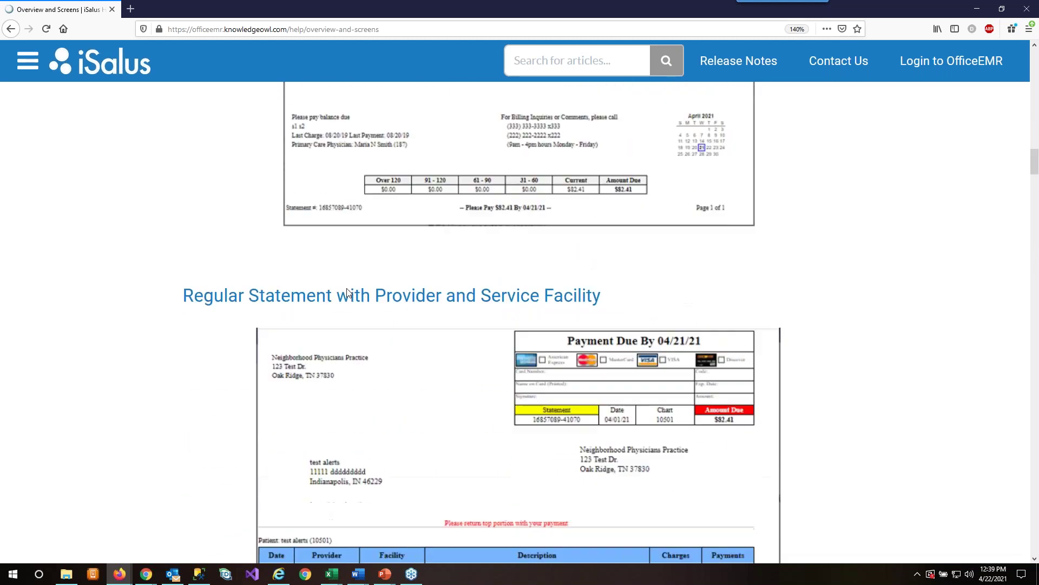
{"action": "scroll", "coordinate": [348, 293], "scroll_direction": "down", "scroll_amount": 3}
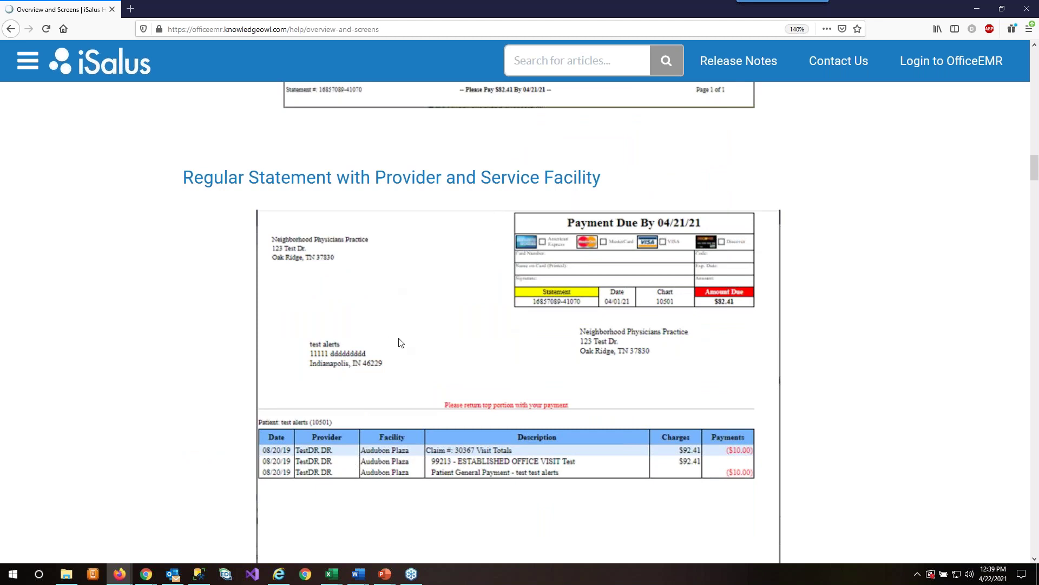
{"action": "scroll", "coordinate": [400, 342], "scroll_direction": "down", "scroll_amount": 20}
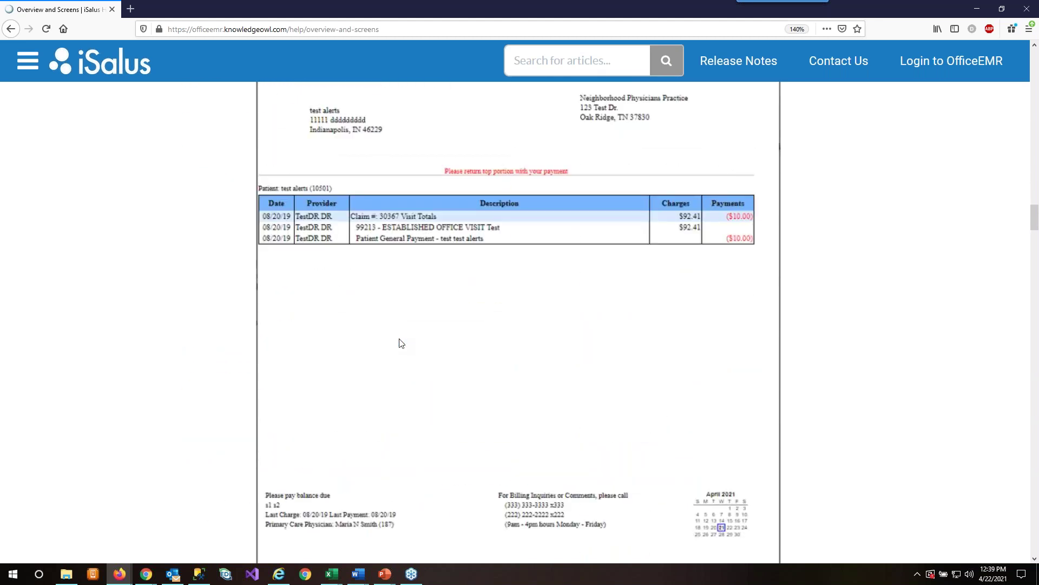
{"action": "scroll", "coordinate": [400, 343], "scroll_direction": "down", "scroll_amount": 20}
{"action": "scroll", "coordinate": [401, 342], "scroll_direction": "down", "scroll_amount": 10}
{"action": "scroll", "coordinate": [401, 344], "scroll_direction": "up", "scroll_amount": 4}
{"action": "scroll", "coordinate": [400, 345], "scroll_direction": "down", "scroll_amount": 15}
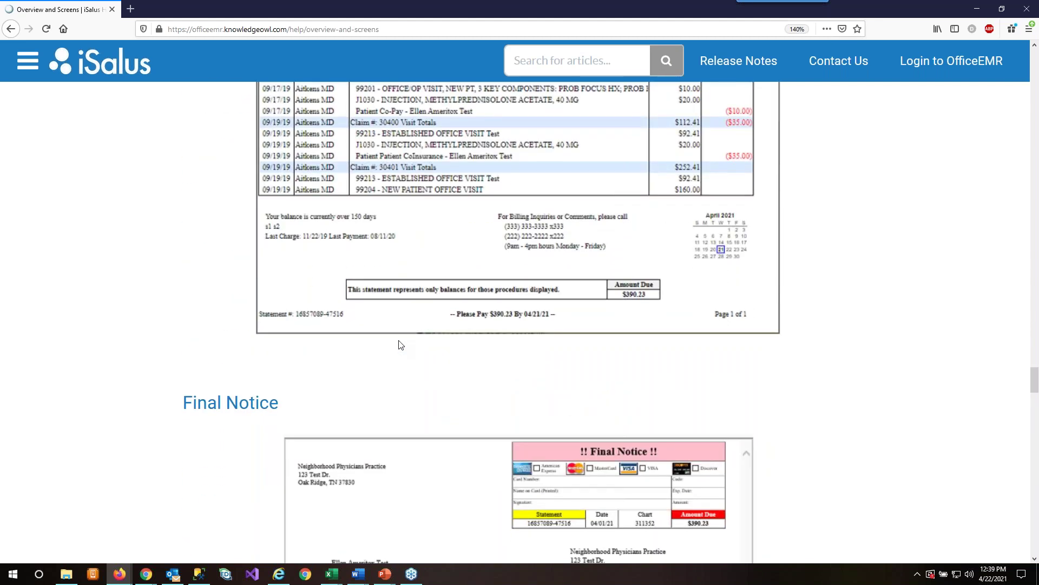
{"action": "scroll", "coordinate": [401, 344], "scroll_direction": "down", "scroll_amount": 10}
{"action": "scroll", "coordinate": [401, 345], "scroll_direction": "up", "scroll_amount": 2}
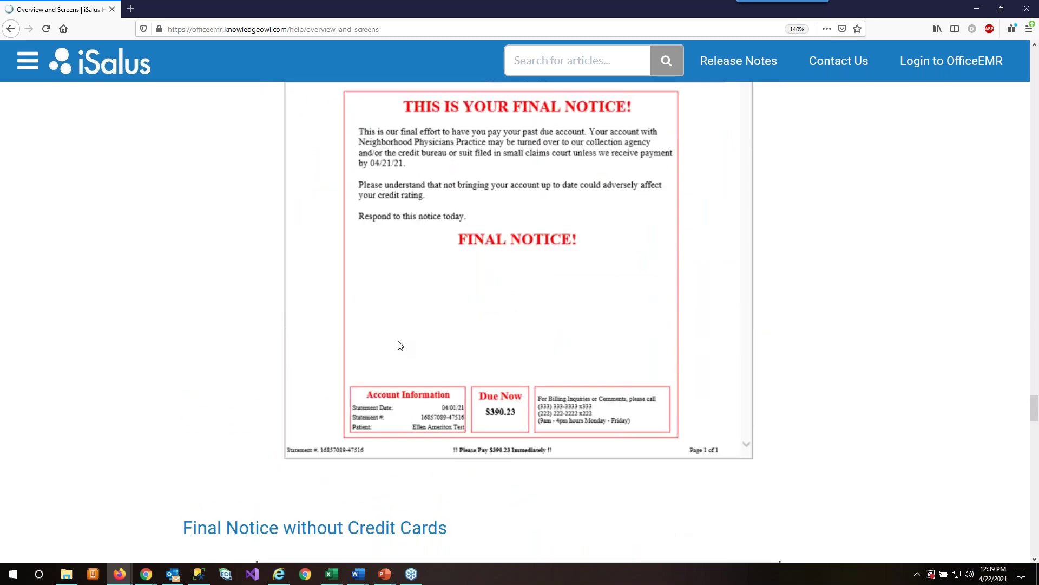
{"action": "scroll", "coordinate": [400, 346], "scroll_direction": "up", "scroll_amount": 3}
{"action": "scroll", "coordinate": [399, 345], "scroll_direction": "up", "scroll_amount": 9}
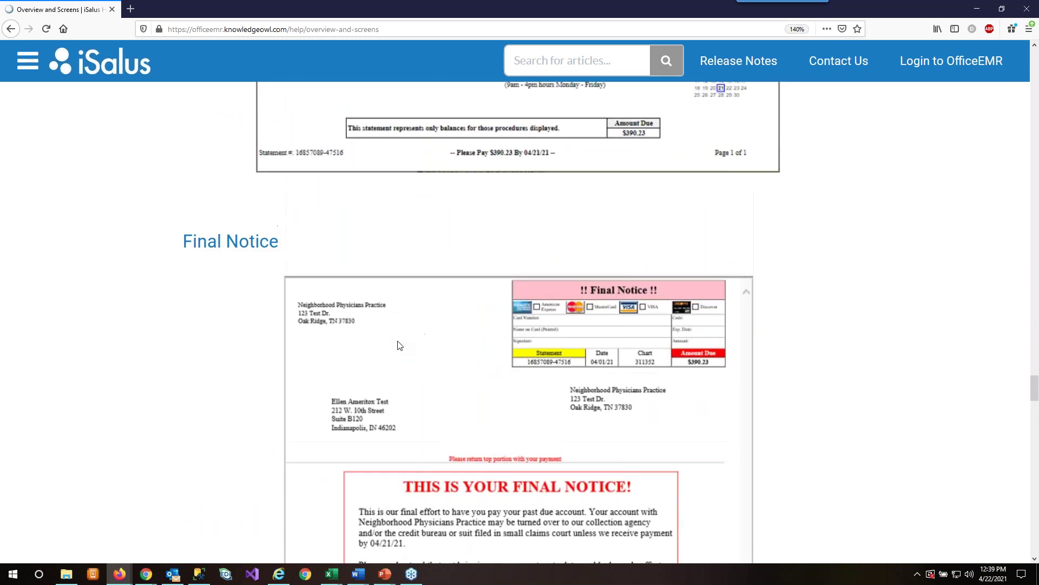
{"action": "scroll", "coordinate": [398, 347], "scroll_direction": "down", "scroll_amount": 6}
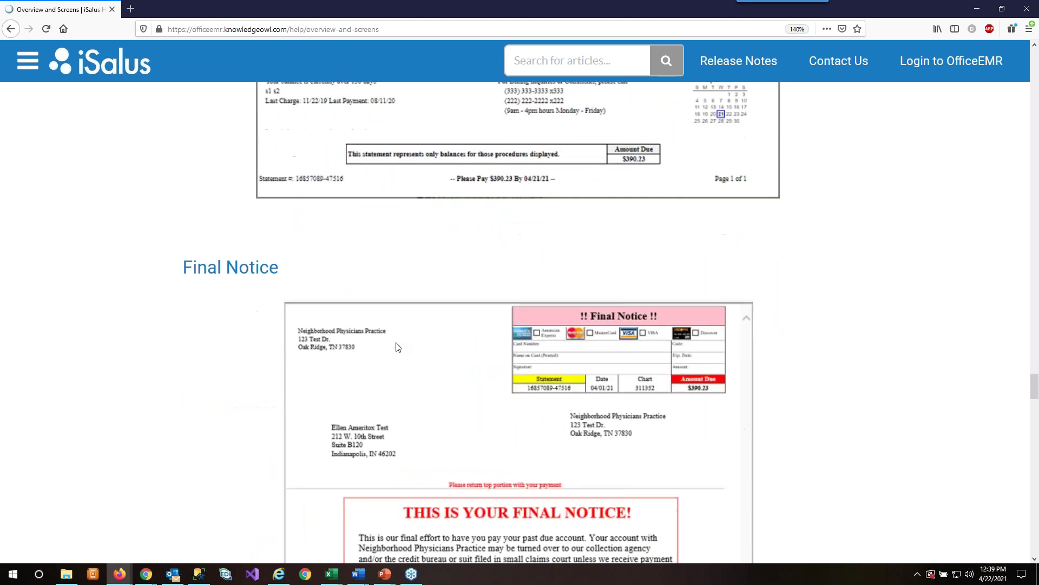
{"action": "scroll", "coordinate": [176, 349], "scroll_direction": "down", "scroll_amount": 3}
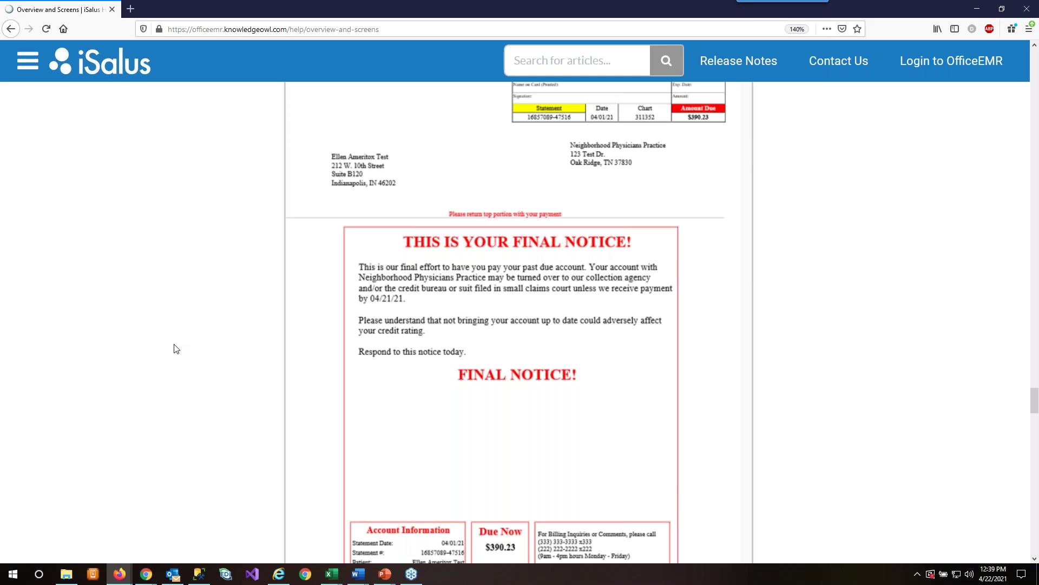
{"action": "scroll", "coordinate": [190, 341], "scroll_direction": "down", "scroll_amount": 10}
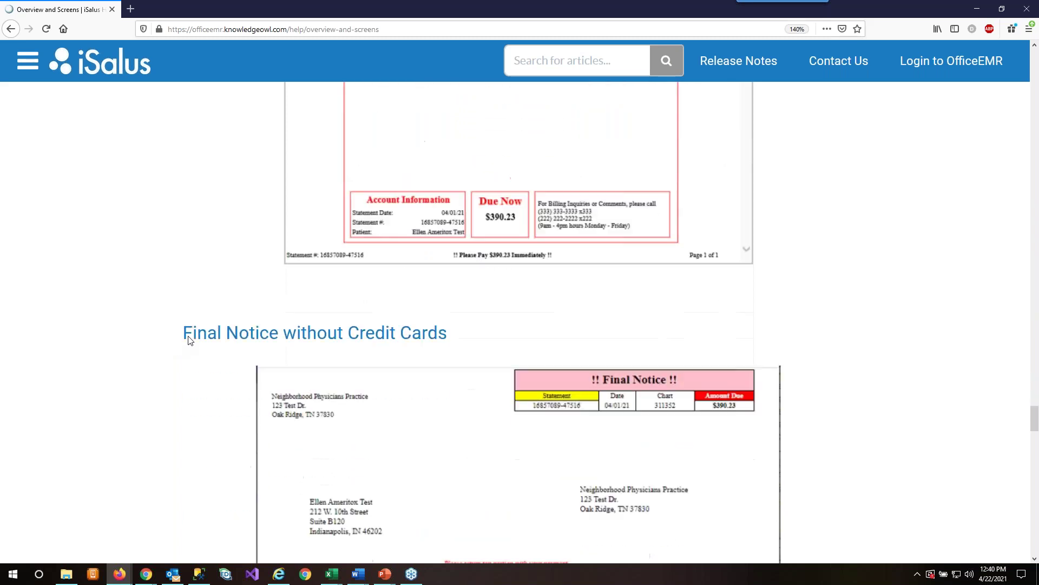
{"action": "scroll", "coordinate": [190, 340], "scroll_direction": "down", "scroll_amount": 15}
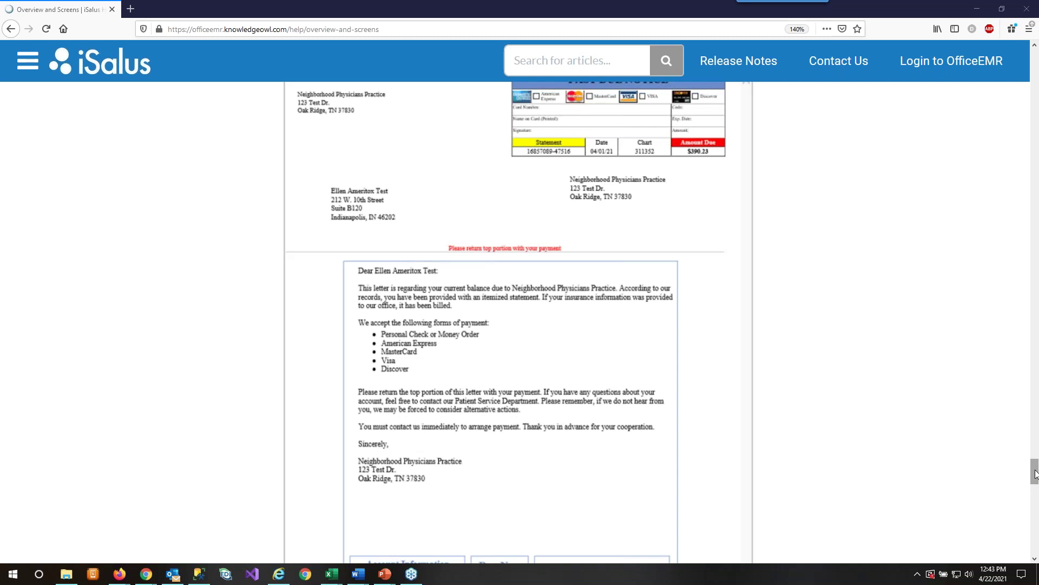
- Jump back to the top of the Overview and Screens article
{"action": "left_click_drag", "start_coordinate": [1035, 474], "coordinate": [1035, 181]}
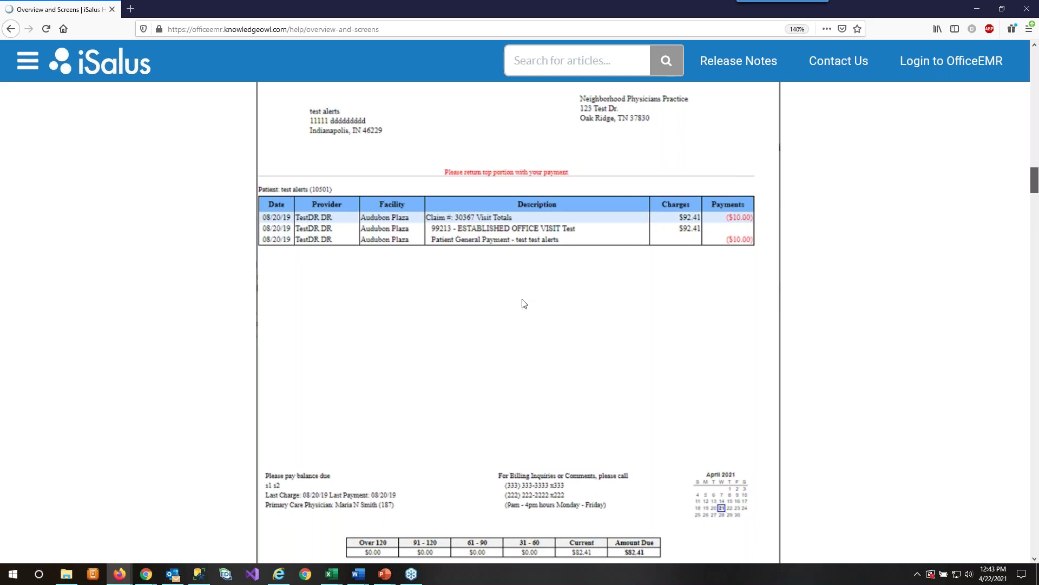
{"action": "key", "text": "Home"}
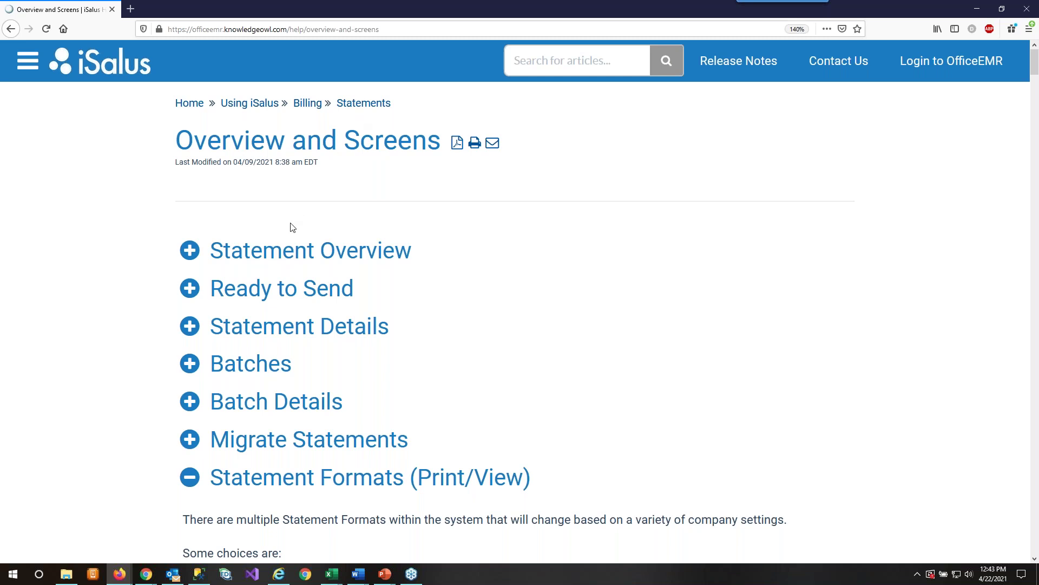
- Expand Statement Overview and read its Manual, Automatic and Hybrid Statements explanations
{"action": "left_click", "coordinate": [274, 254]}
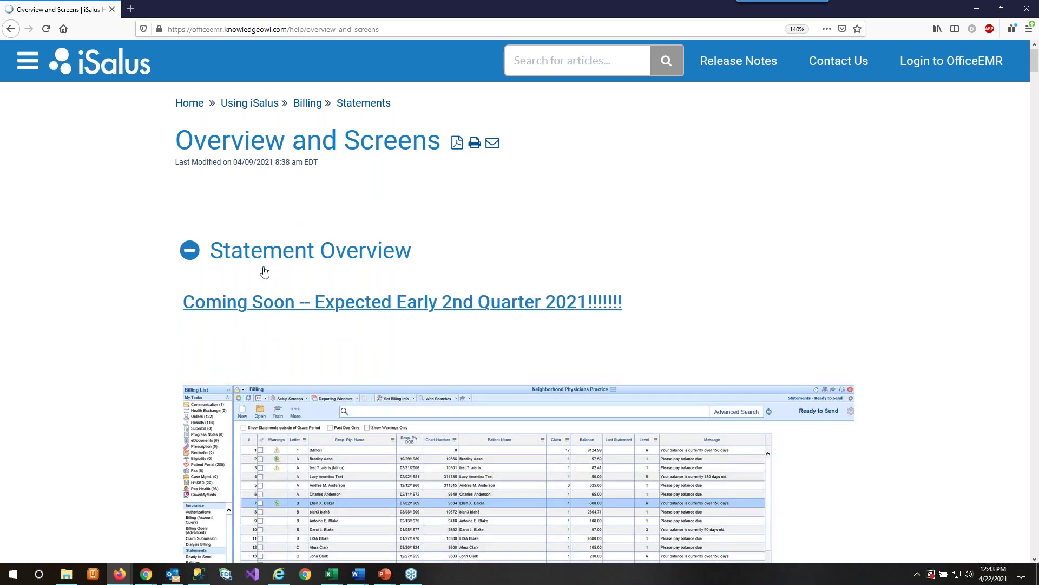
{"action": "scroll", "coordinate": [145, 438], "scroll_direction": "down", "scroll_amount": 2}
{"action": "scroll", "coordinate": [145, 437], "scroll_direction": "down", "scroll_amount": 12}
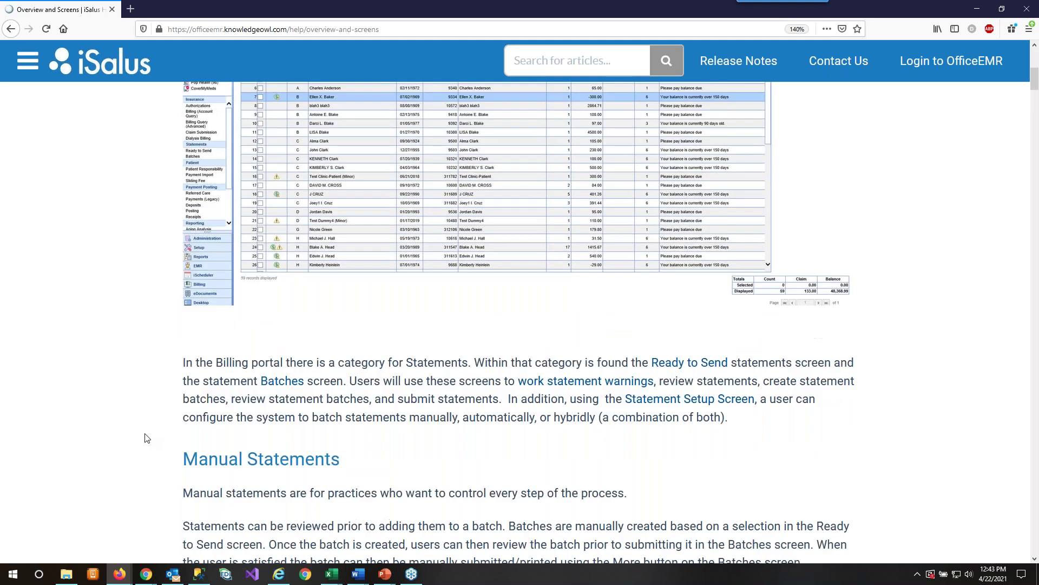
{"action": "scroll", "coordinate": [145, 438], "scroll_direction": "down", "scroll_amount": 7}
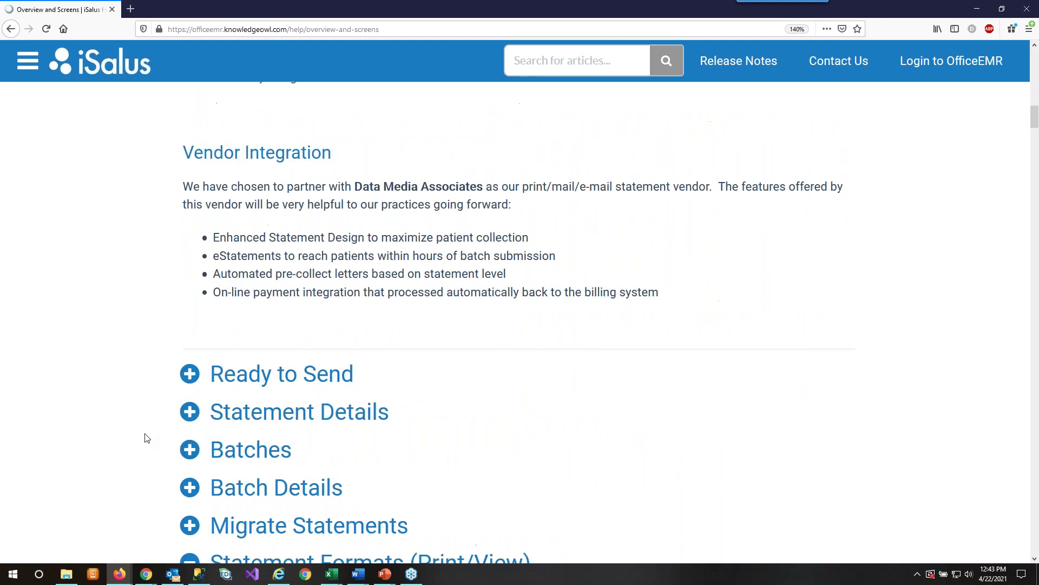
{"action": "scroll", "coordinate": [145, 437], "scroll_direction": "up", "scroll_amount": 7}
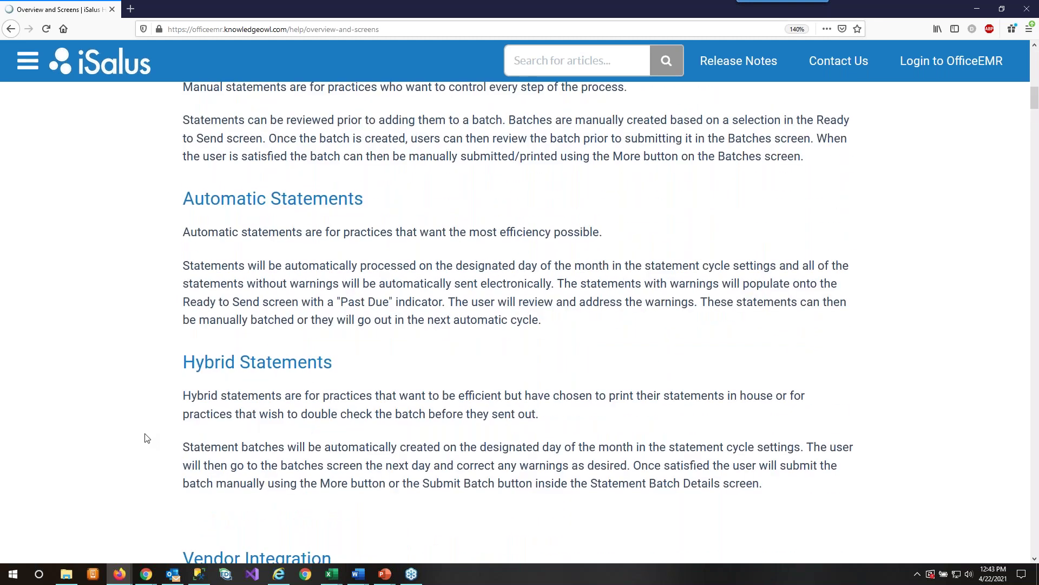
{"action": "scroll", "coordinate": [145, 437], "scroll_direction": "up", "scroll_amount": 5}
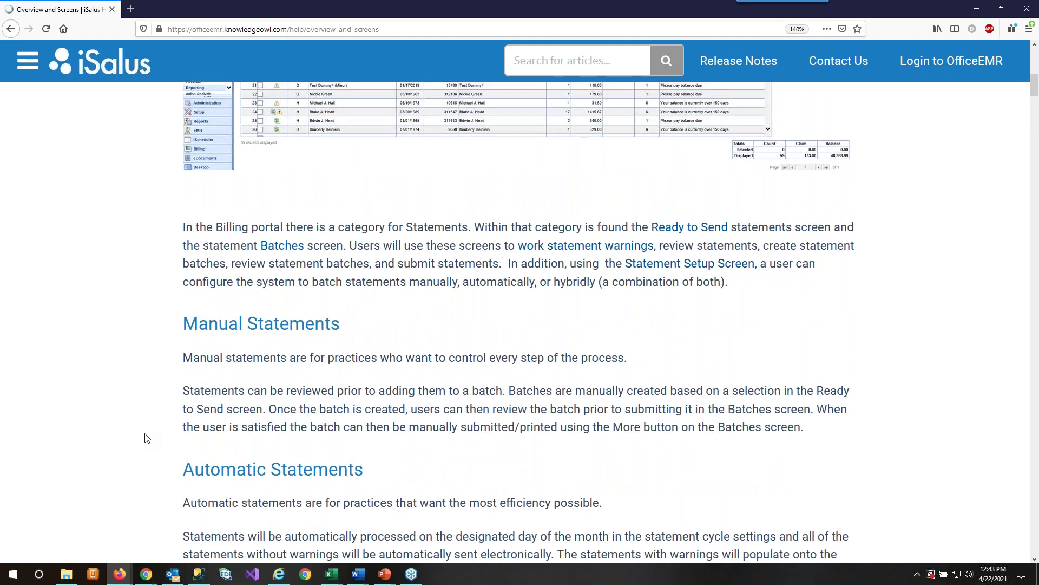
- Open the Statement Setup article in a new tab and expand its Statement Setup Overview
{"action": "left_click", "coordinate": [682, 264]}
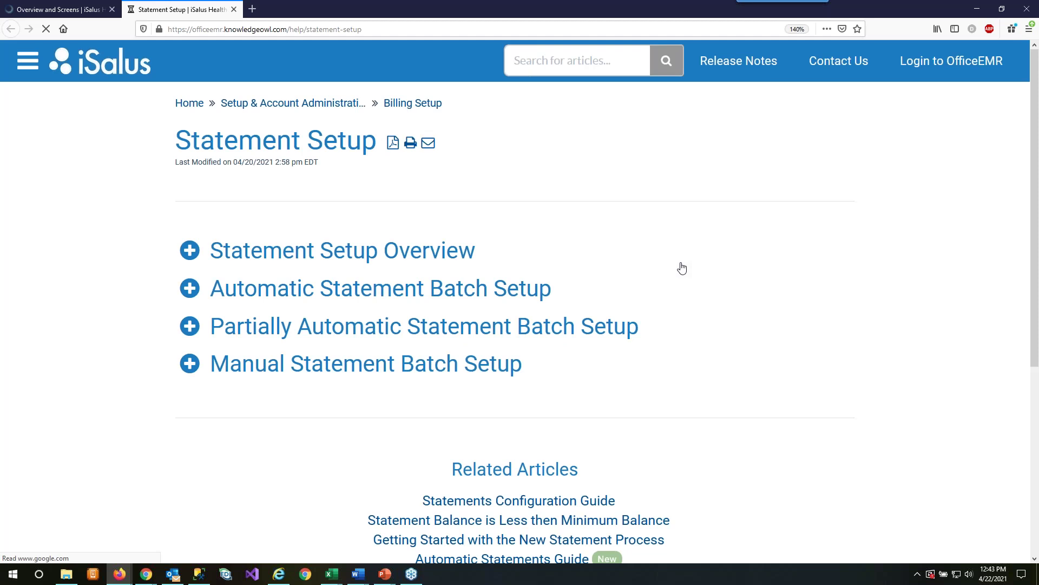
{"action": "left_click", "coordinate": [196, 247]}
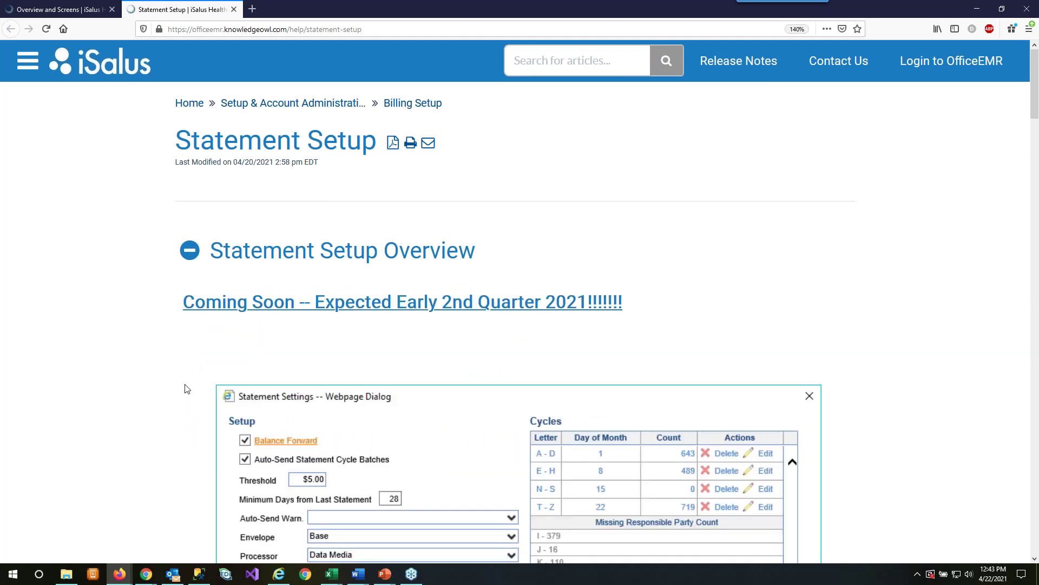
{"action": "scroll", "coordinate": [187, 389], "scroll_direction": "down", "scroll_amount": 5}
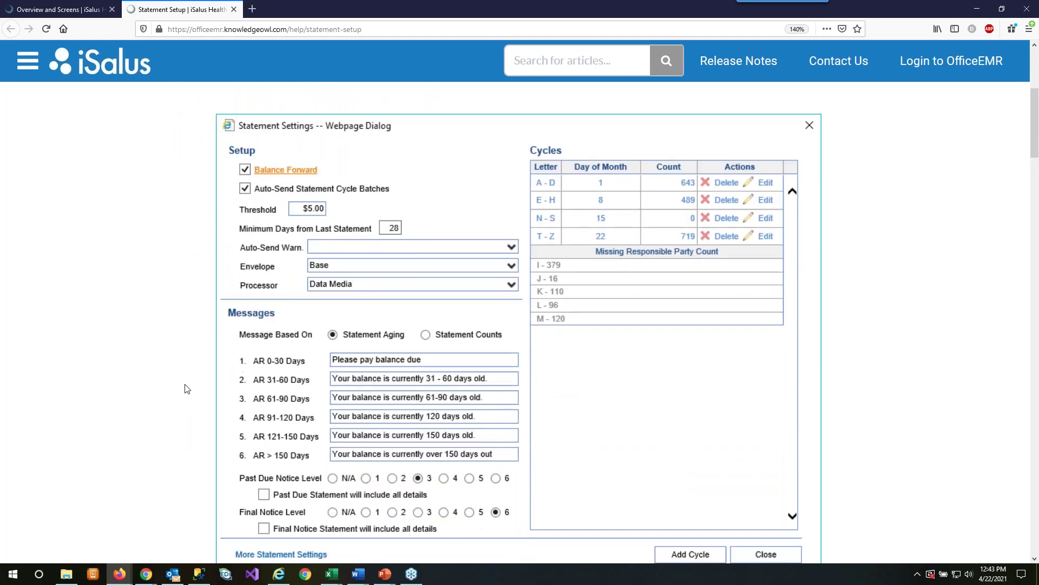